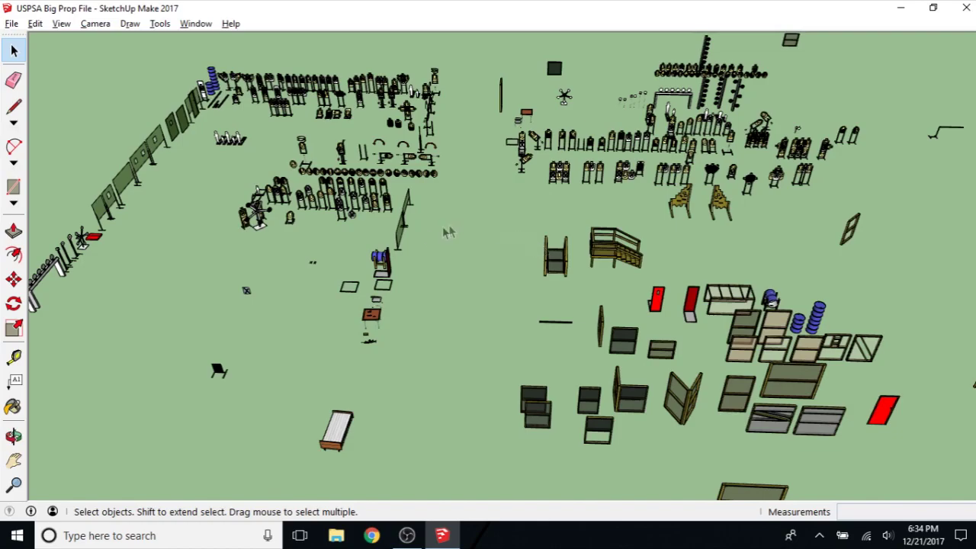
- Duplicate the empty two-post target stand and place the copy in the open ground above the swinging-target prop
{"action": "middle_click_drag", "start_coordinate": [345, 223], "coordinate": [526, 305]}
{"action": "scroll", "coordinate": [526, 305], "scroll_direction": "up", "scroll_amount": 2}
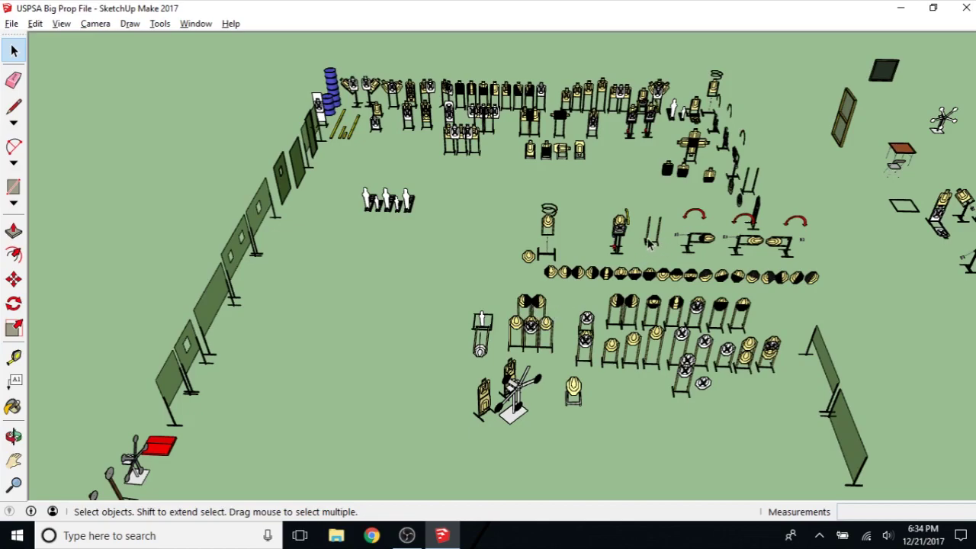
{"action": "scroll", "coordinate": [649, 242], "scroll_direction": "up", "scroll_amount": 2}
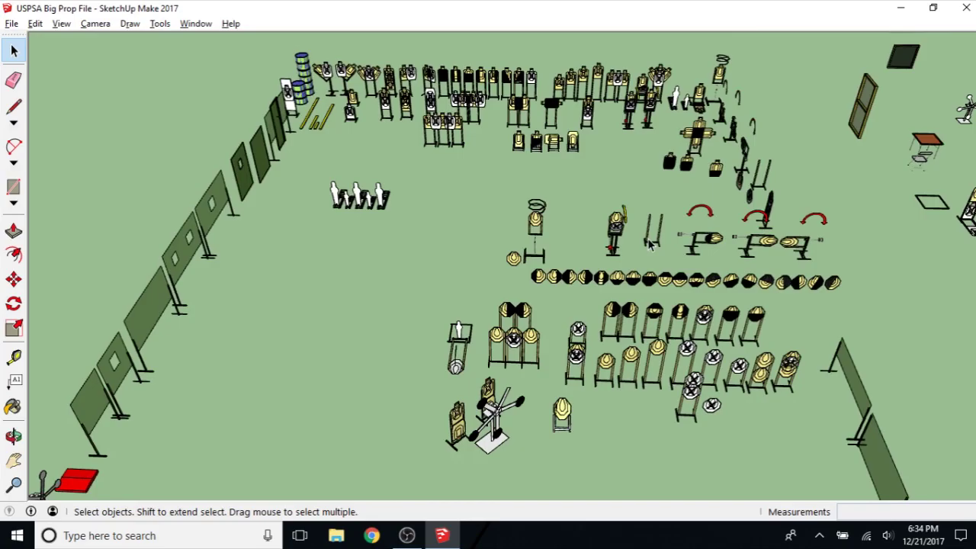
{"action": "middle_click_drag", "start_coordinate": [675, 338], "coordinate": [551, 324]}
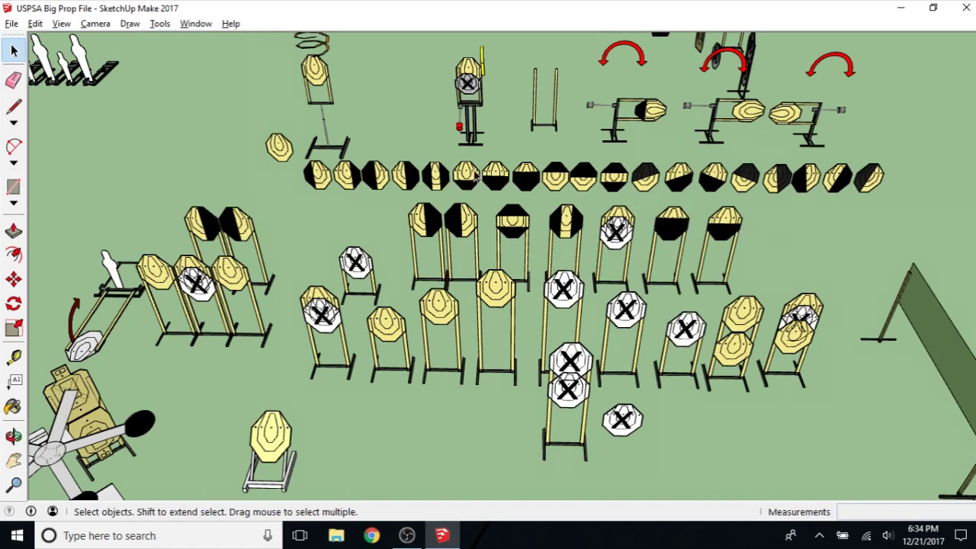
{"action": "middle_click_drag", "start_coordinate": [554, 183], "coordinate": [545, 239]}
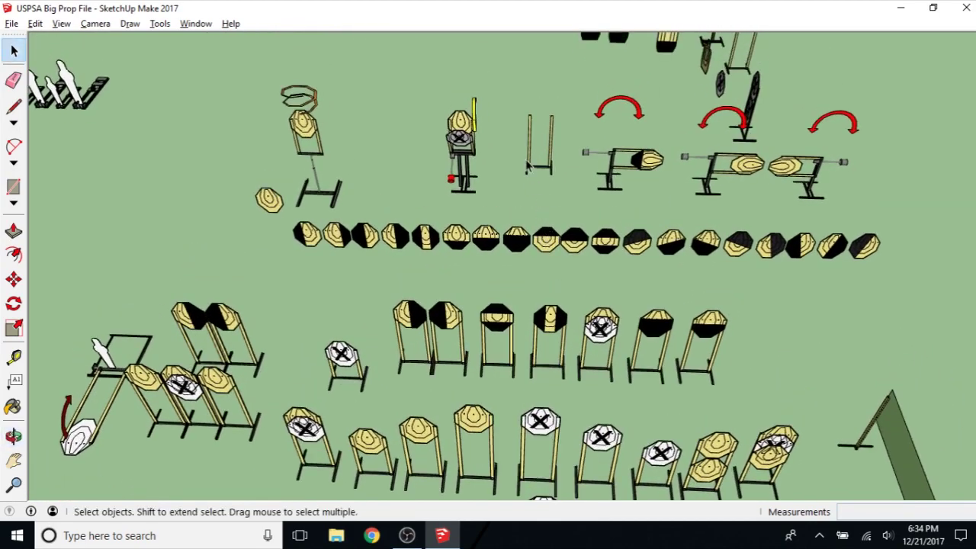
{"action": "left_click", "coordinate": [530, 159]}
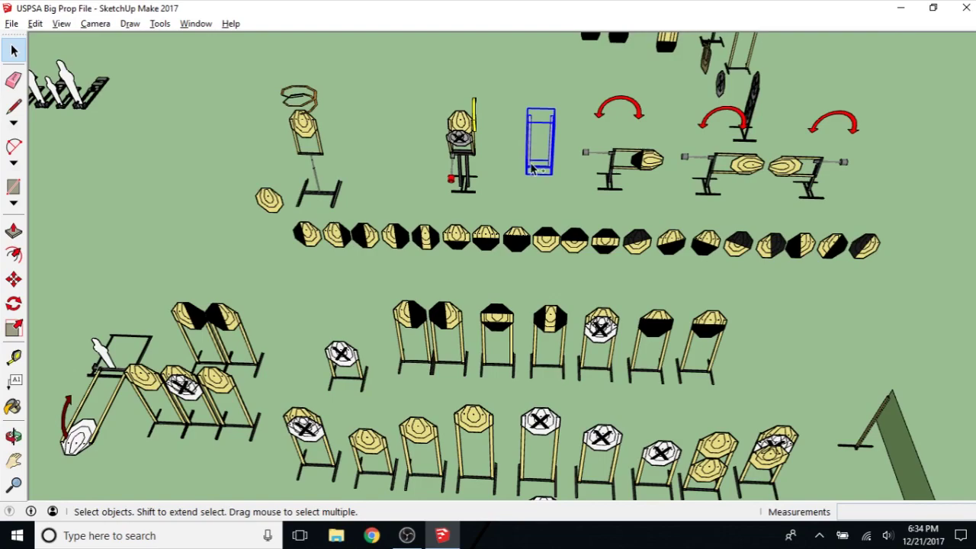
{"action": "middle_click_drag", "start_coordinate": [356, 184], "coordinate": [490, 191], "text": "shift"}
{"action": "key", "text": "ctrl+v"}
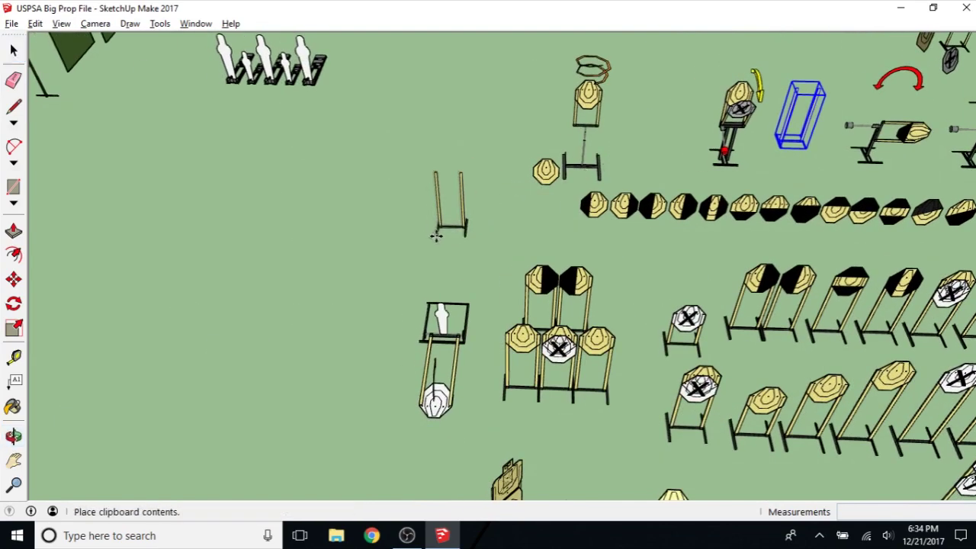
{"action": "left_click", "coordinate": [433, 239]}
- Copy the loose octagonal target with the black top section from the row of flat targets
{"action": "left_click_drag", "start_coordinate": [612, 224], "coordinate": [509, 209], "text": "shift"}
{"action": "key", "text": "space"}
{"action": "left_click", "coordinate": [730, 200]}
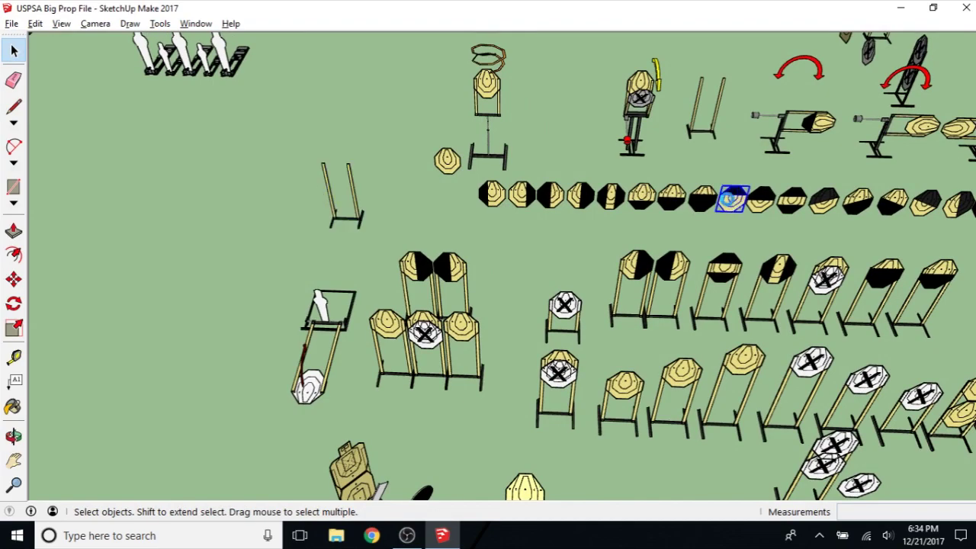
- Open the duplicated stand's group for editing and paste the black-topped target at its two posts
{"action": "scroll", "coordinate": [340, 198], "scroll_direction": "up", "scroll_amount": 8}
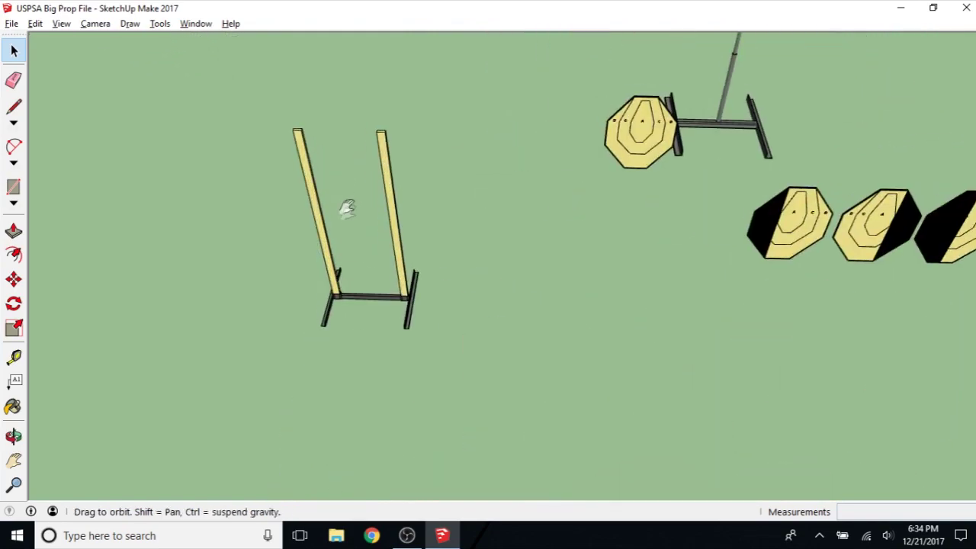
{"action": "left_click", "coordinate": [404, 213]}
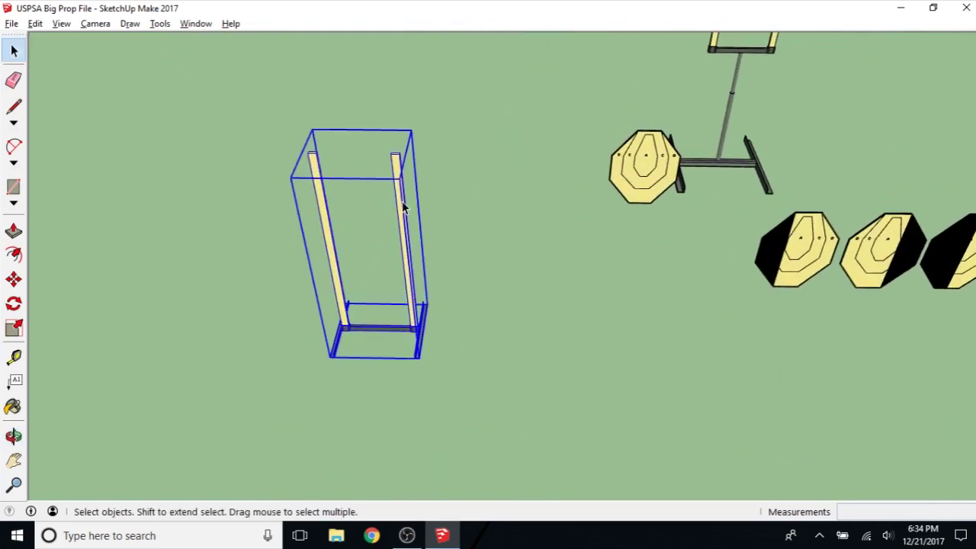
{"action": "right_click", "coordinate": [404, 207]}
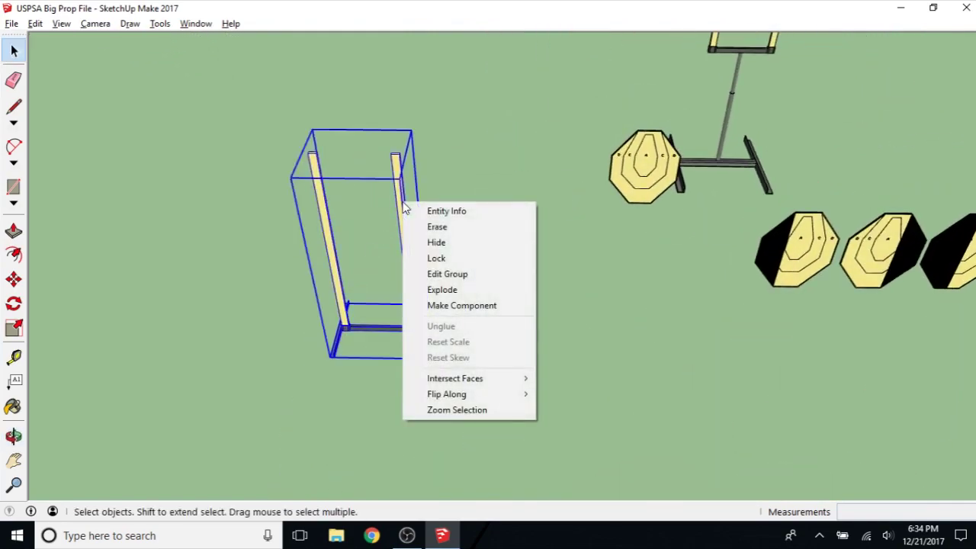
{"action": "left_click", "coordinate": [440, 280]}
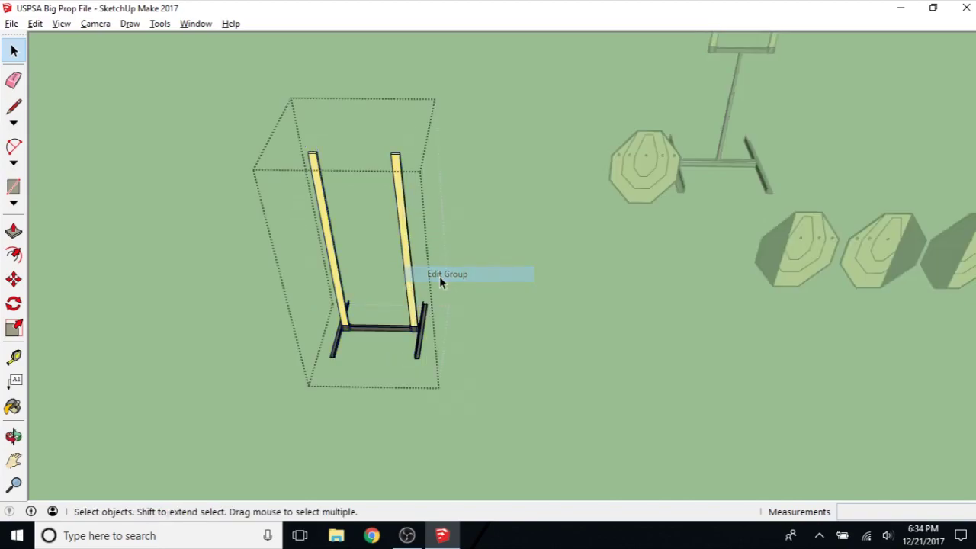
{"action": "mouse_move", "coordinate": [350, 201]}
{"action": "middle_mouse_down"}
{"action": "mouse_move", "coordinate": [290, 252]}
{"action": "mouse_move", "coordinate": [320, 250]}
{"action": "mouse_move", "coordinate": [351, 219]}
{"action": "middle_mouse_up"}
{"action": "key", "text": "ctrl+v"}
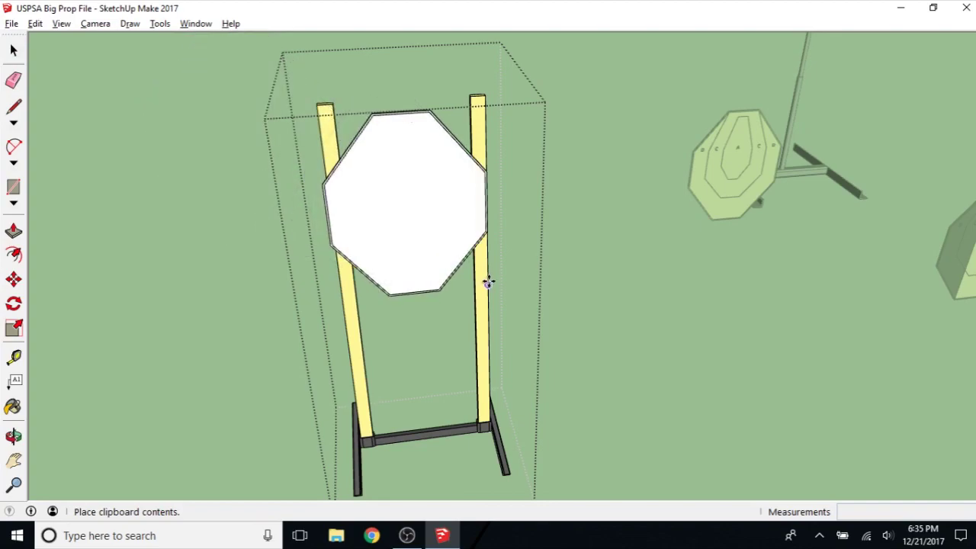
{"action": "left_click", "coordinate": [495, 220]}
- Rotate the pasted target 180 degrees so its printed face points to the front of the stand
{"action": "middle_click_drag", "start_coordinate": [494, 221], "coordinate": [447, 258]}
{"action": "middle_click_drag", "start_coordinate": [387, 267], "coordinate": [835, 277]}
{"action": "middle_click_drag", "start_coordinate": [774, 265], "coordinate": [562, 307]}
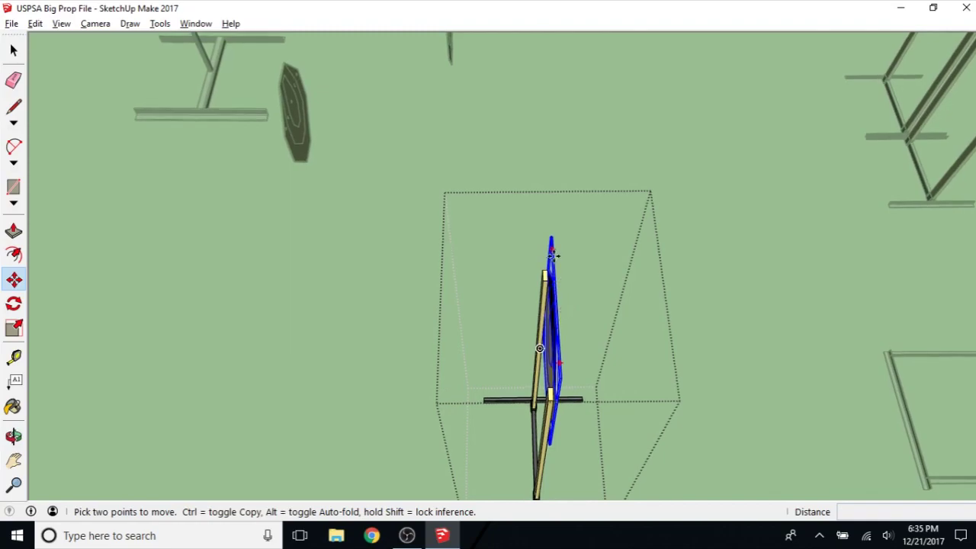
{"action": "scroll", "coordinate": [562, 269], "scroll_direction": "up", "scroll_amount": 2}
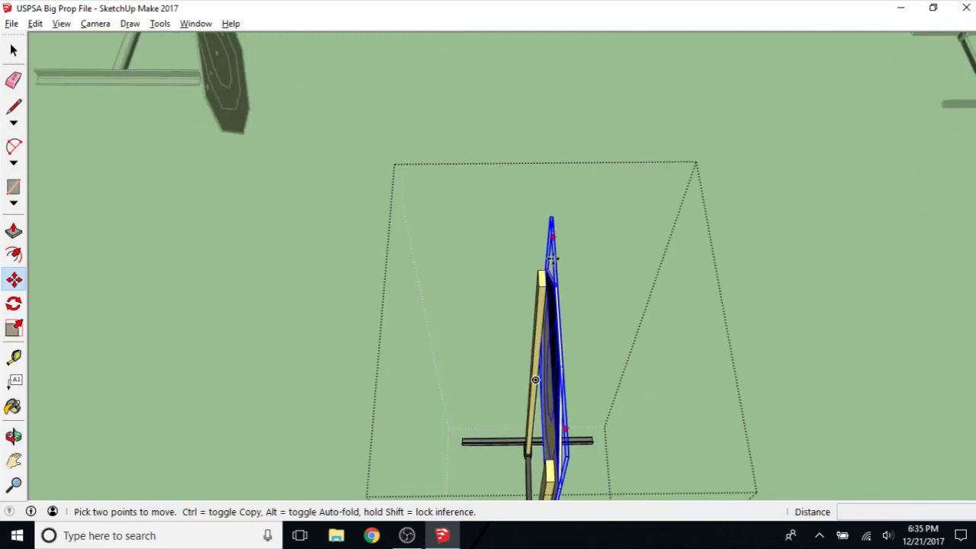
{"action": "key", "text": "q"}
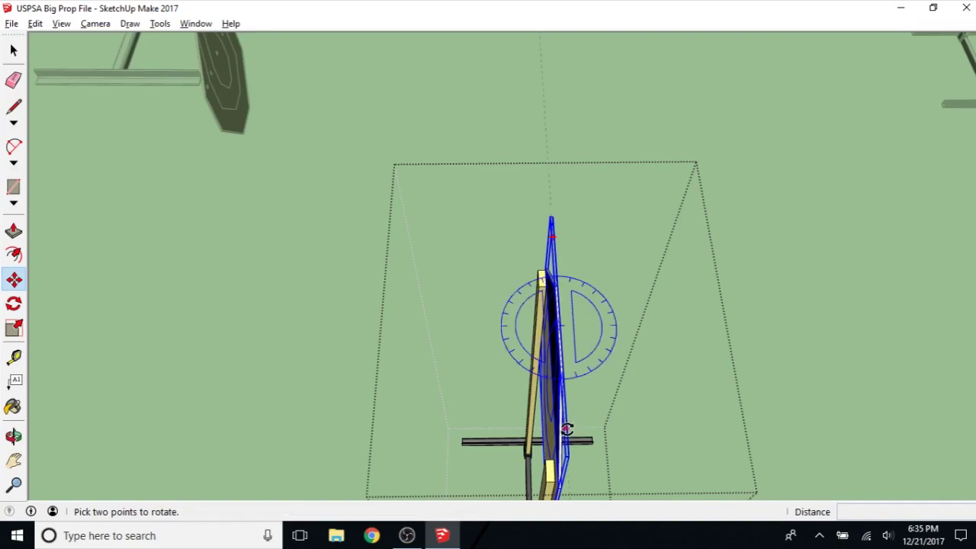
{"action": "left_click", "coordinate": [567, 430]}
{"action": "middle_click_drag", "start_coordinate": [628, 368], "coordinate": [507, 271]}
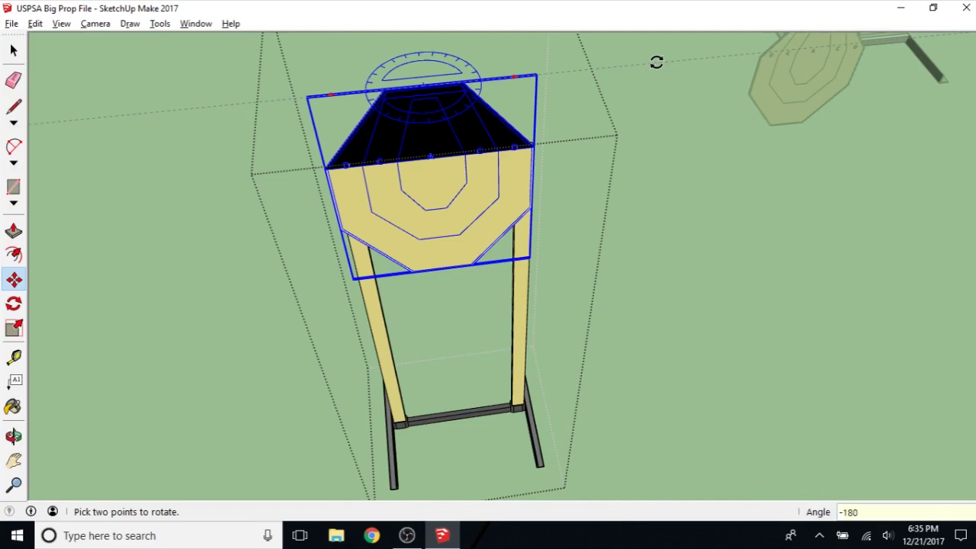
{"action": "left_click", "coordinate": [656, 62]}
- Move the target about 2' 3" out in front of the stand's posts
{"action": "key", "text": "m"}
{"action": "scroll", "coordinate": [365, 239], "scroll_direction": "down", "scroll_amount": 3}
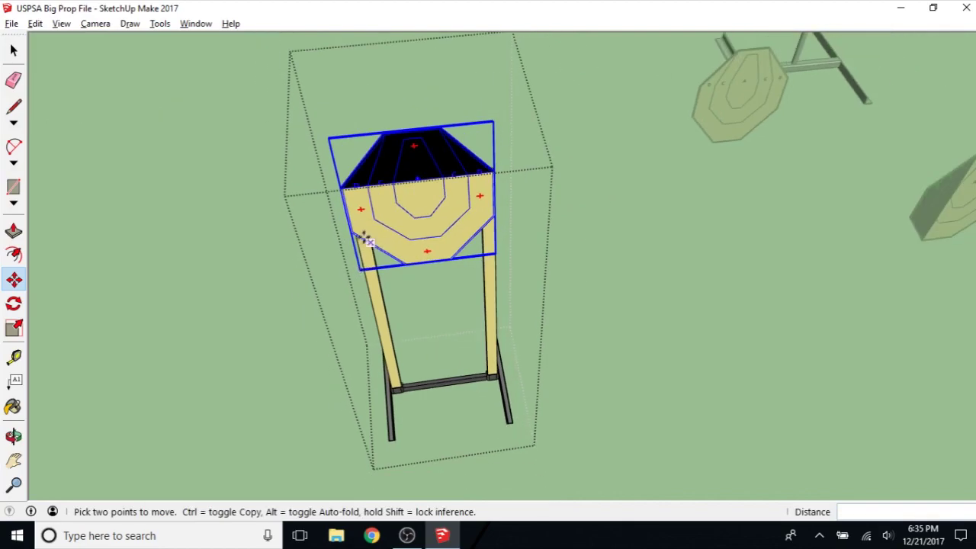
{"action": "middle_click_drag", "start_coordinate": [344, 236], "coordinate": [338, 175]}
{"action": "scroll", "coordinate": [358, 198], "scroll_direction": "down", "scroll_amount": 2}
{"action": "scroll", "coordinate": [392, 134], "scroll_direction": "up", "scroll_amount": 3}
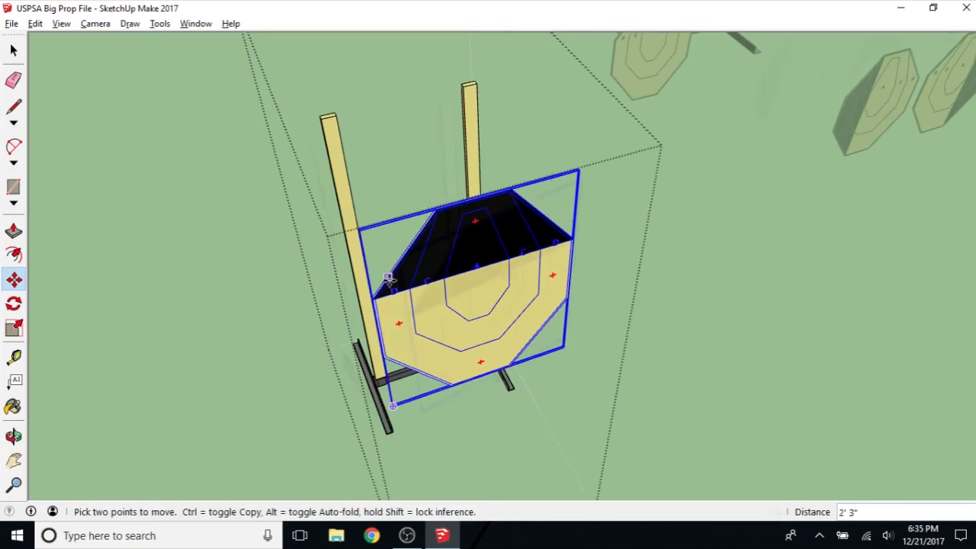
{"action": "middle_click_drag", "start_coordinate": [459, 295], "coordinate": [671, 277]}
{"action": "middle_click_drag", "start_coordinate": [510, 301], "coordinate": [755, 119]}
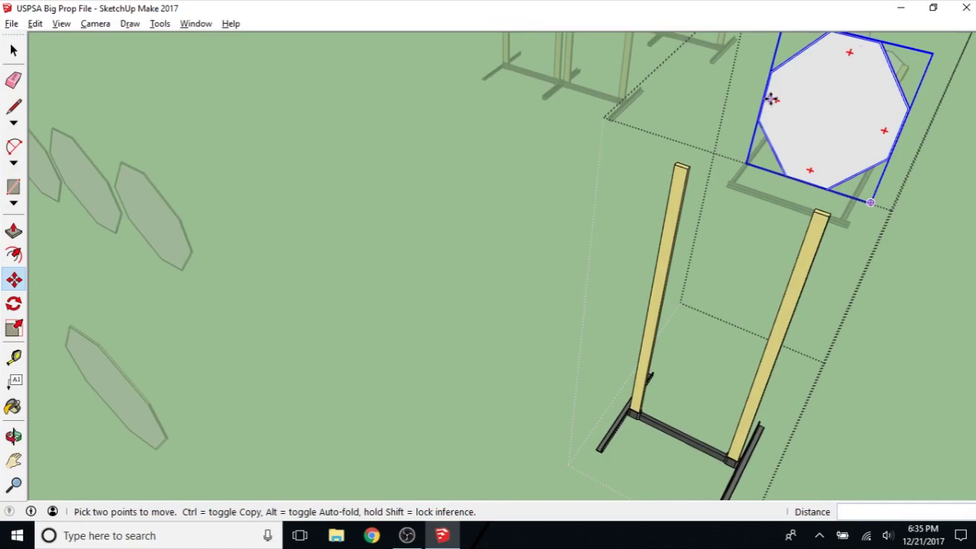
- Move the target by its rear corner endpoint about 2' 2 3/4" back against the upper ends of the posts
{"action": "scroll", "coordinate": [733, 149], "scroll_direction": "up", "scroll_amount": 3}
{"action": "right_click", "coordinate": [732, 152]}
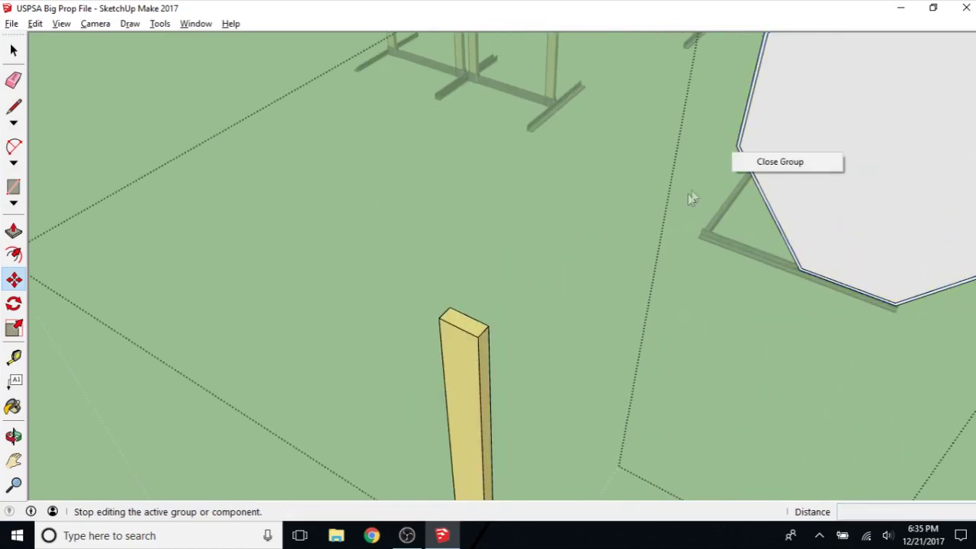
{"action": "left_click", "coordinate": [762, 129]}
{"action": "middle_click_drag", "start_coordinate": [775, 120], "coordinate": [610, 158]}
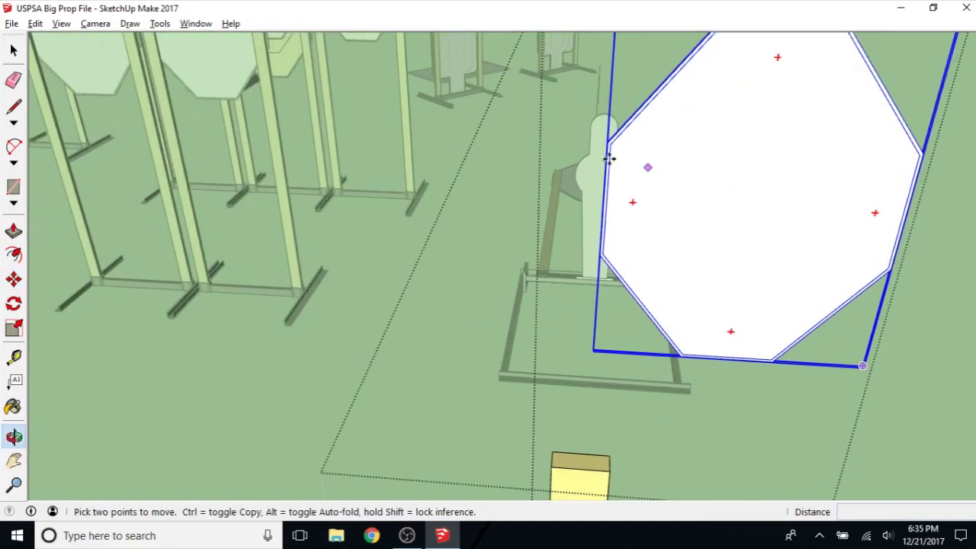
{"action": "scroll", "coordinate": [610, 153], "scroll_direction": "up", "scroll_amount": 6}
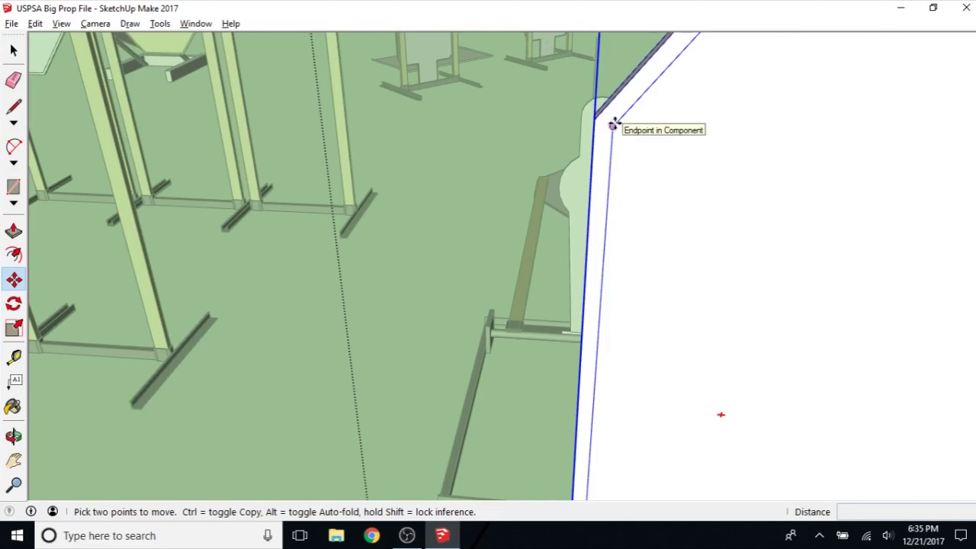
{"action": "left_click", "coordinate": [612, 124]}
{"action": "middle_click_drag", "start_coordinate": [615, 124], "coordinate": [499, 246]}
{"action": "scroll", "coordinate": [323, 303], "scroll_direction": "up", "scroll_amount": 8}
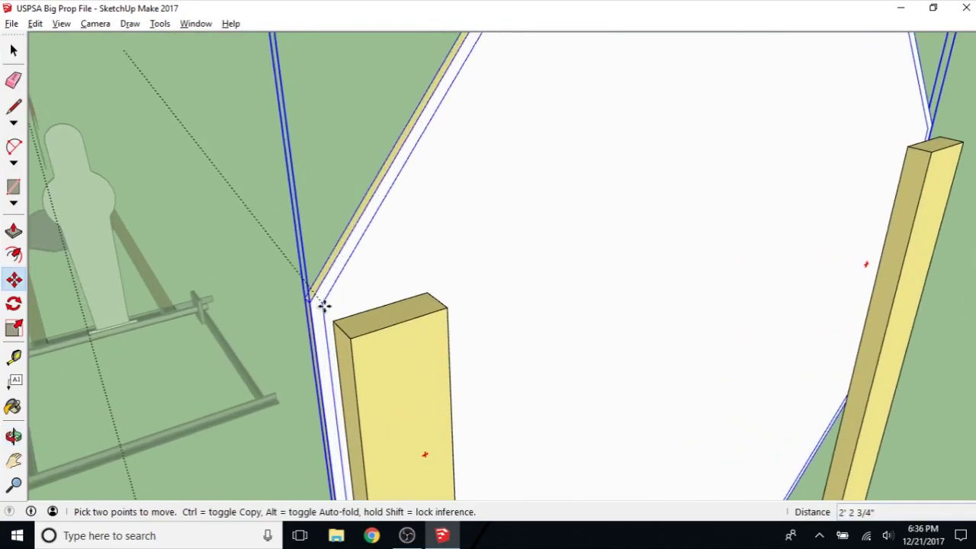
{"action": "scroll", "coordinate": [324, 305], "scroll_direction": "up", "scroll_amount": 2}
{"action": "scroll", "coordinate": [338, 326], "scroll_direction": "down", "scroll_amount": 5}
- Finish aligning the target with the outer edges of both posts and close the stand group
{"action": "middle_click_drag", "start_coordinate": [358, 351], "coordinate": [453, 277]}
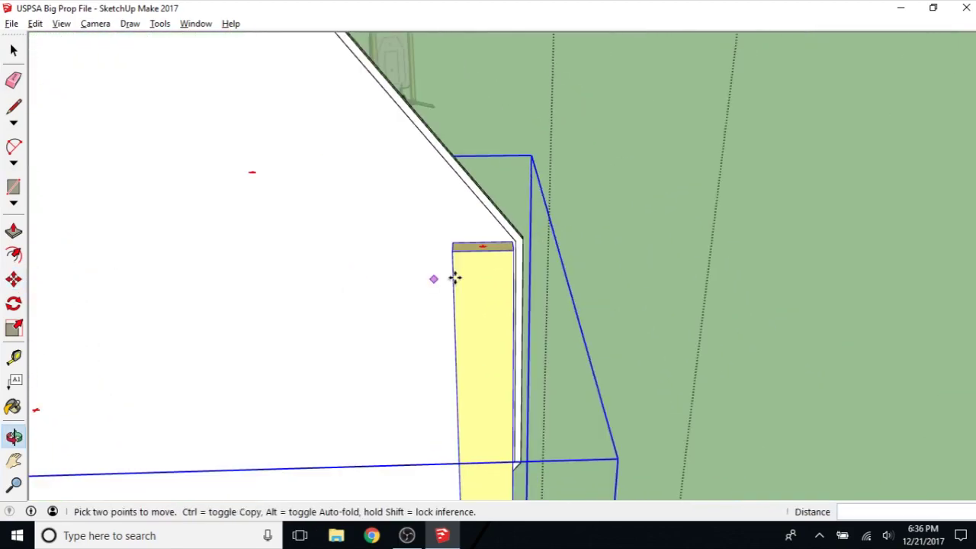
{"action": "scroll", "coordinate": [523, 235], "scroll_direction": "up", "scroll_amount": 3}
{"action": "scroll", "coordinate": [519, 239], "scroll_direction": "down", "scroll_amount": 1}
{"action": "scroll", "coordinate": [300, 295], "scroll_direction": "down", "scroll_amount": 4}
{"action": "middle_click_drag", "start_coordinate": [300, 294], "coordinate": [561, 213]}
{"action": "right_click", "coordinate": [591, 189]}
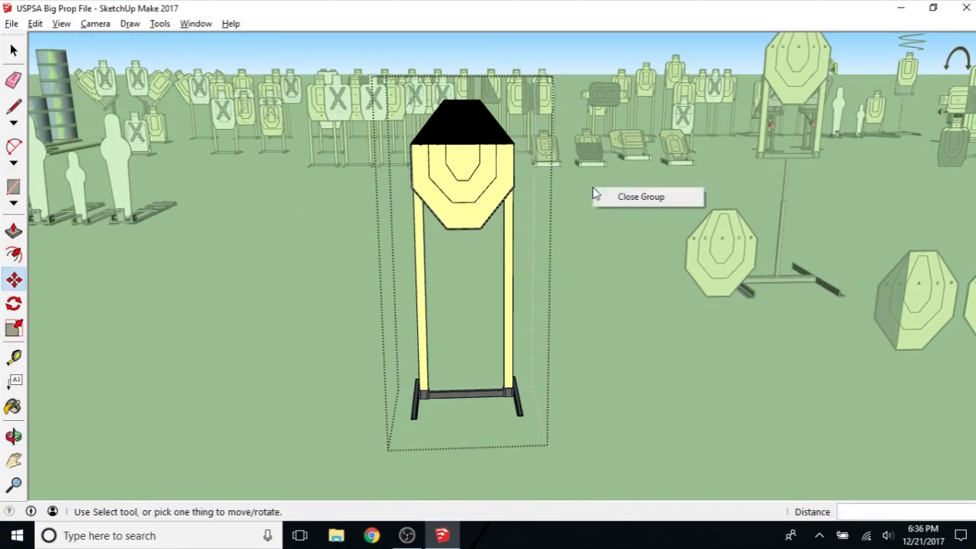
{"action": "left_click", "coordinate": [642, 196]}
- Move the finished black-topped target stand to the end of the row of partly black target stands
{"action": "middle_click_drag", "start_coordinate": [594, 207], "coordinate": [435, 254]}
{"action": "key", "text": "space"}
{"action": "left_click", "coordinate": [342, 149]}
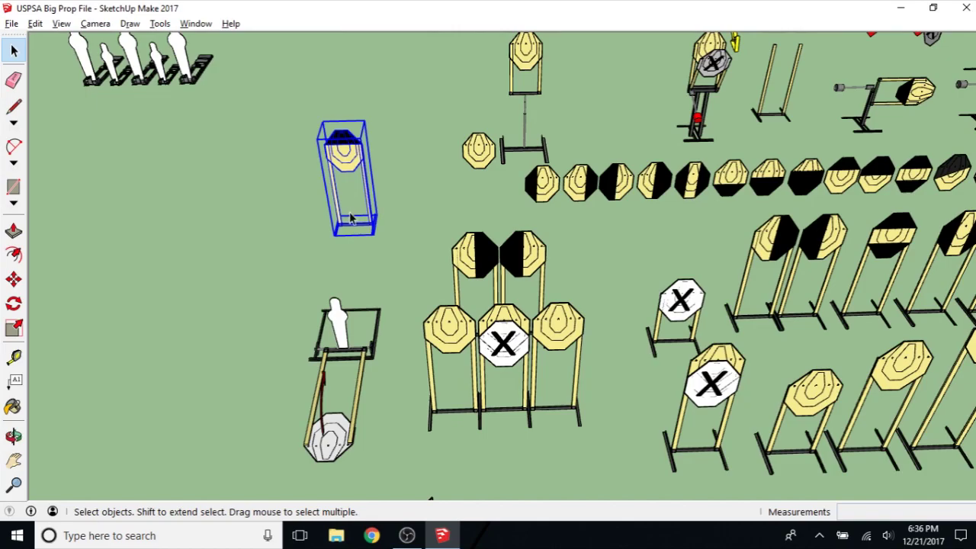
{"action": "key", "text": "m"}
{"action": "left_click", "coordinate": [344, 255]}
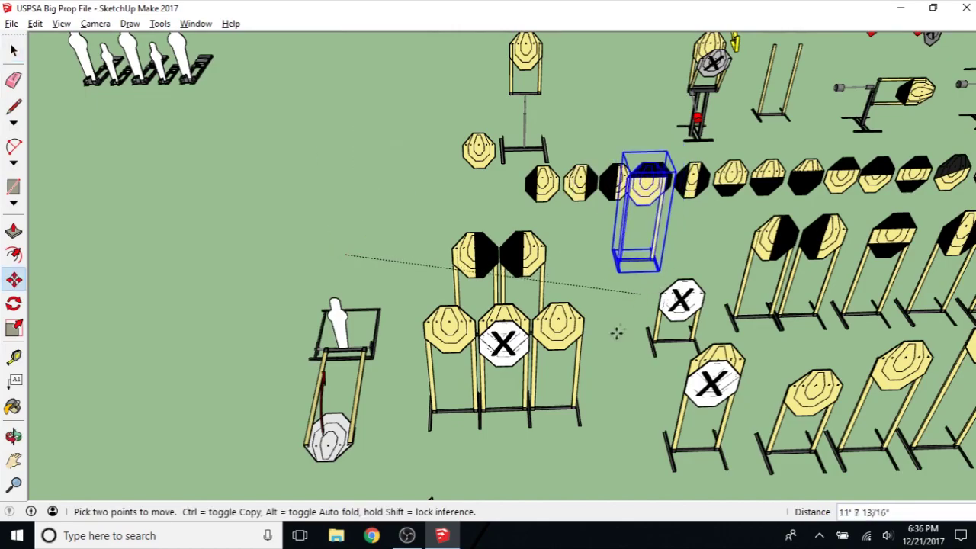
{"action": "middle_click_drag", "start_coordinate": [610, 359], "coordinate": [427, 343]}
{"action": "middle_click_drag", "start_coordinate": [554, 347], "coordinate": [590, 290]}
{"action": "left_click", "coordinate": [478, 382]}
{"action": "key", "text": "space"}
{"action": "left_click", "coordinate": [509, 305]}
- Examine the rows of target stands and the low white-framed target stand from several viewpoints
{"action": "scroll", "coordinate": [510, 305], "scroll_direction": "up", "scroll_amount": 4}
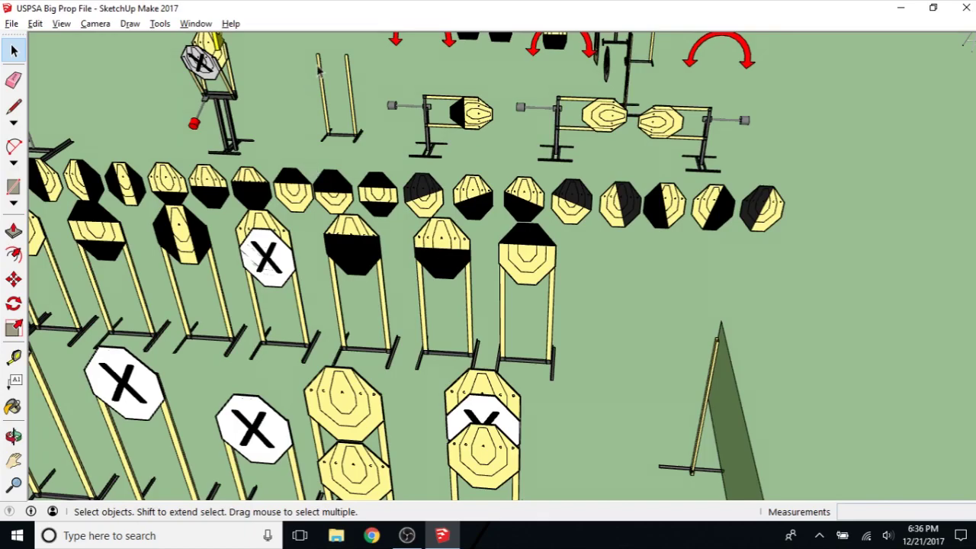
{"action": "middle_click_drag", "start_coordinate": [620, 125], "coordinate": [538, 206]}
{"action": "scroll", "coordinate": [715, 210], "scroll_direction": "down", "scroll_amount": 1}
{"action": "middle_click_drag", "start_coordinate": [453, 273], "coordinate": [477, 286]}
{"action": "scroll", "coordinate": [537, 289], "scroll_direction": "down", "scroll_amount": 4}
{"action": "scroll", "coordinate": [299, 254], "scroll_direction": "up", "scroll_amount": 3}
{"action": "scroll", "coordinate": [299, 254], "scroll_direction": "down", "scroll_amount": 3}
{"action": "middle_click_drag", "start_coordinate": [299, 254], "coordinate": [409, 215]}
{"action": "scroll", "coordinate": [503, 351], "scroll_direction": "up", "scroll_amount": 3}
{"action": "middle_click_drag", "start_coordinate": [396, 261], "coordinate": [412, 245]}
{"action": "scroll", "coordinate": [415, 243], "scroll_direction": "up", "scroll_amount": 3}
{"action": "middle_click_drag", "start_coordinate": [380, 381], "coordinate": [370, 298]}
{"action": "scroll", "coordinate": [359, 303], "scroll_direction": "down", "scroll_amount": 1}
{"action": "scroll", "coordinate": [357, 303], "scroll_direction": "up", "scroll_amount": 3}
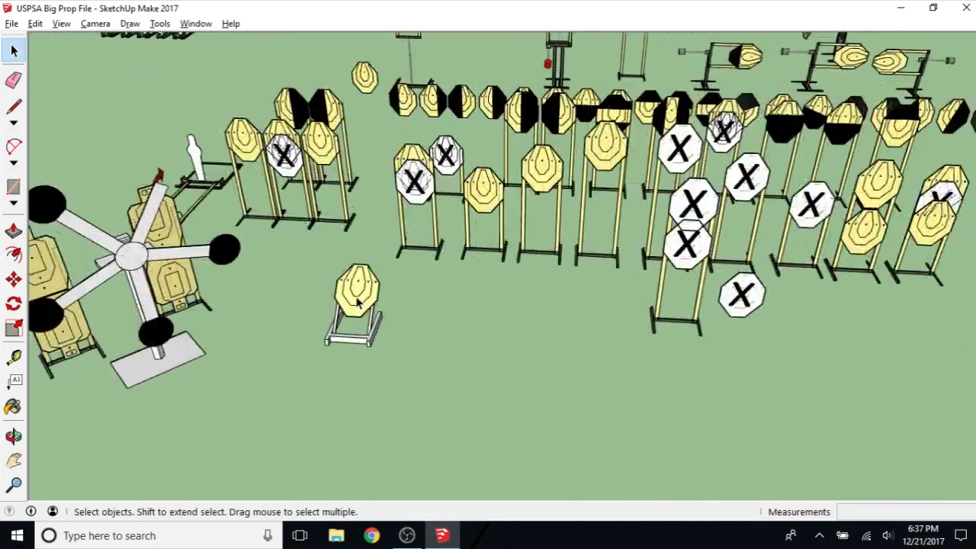
{"action": "scroll", "coordinate": [359, 304], "scroll_direction": "up", "scroll_amount": 2}
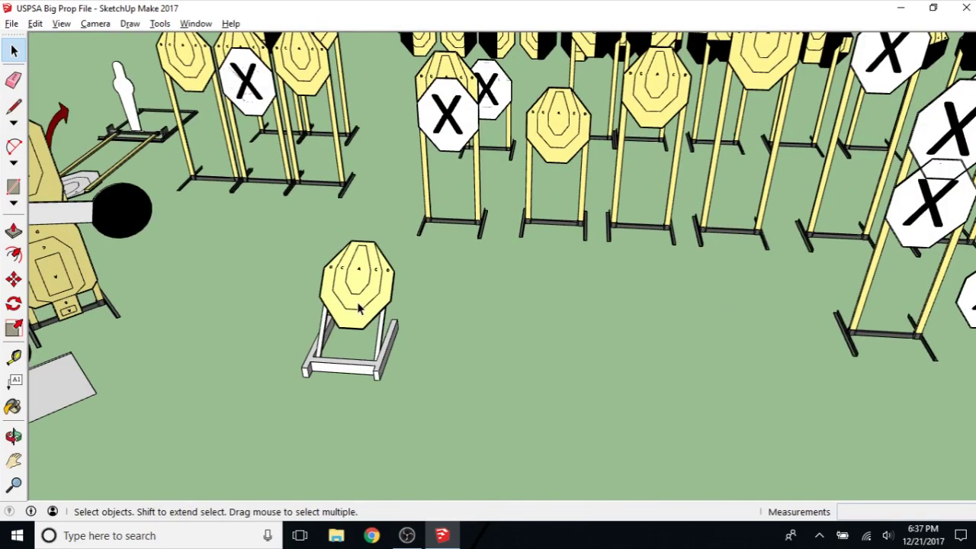
{"action": "scroll", "coordinate": [379, 301], "scroll_direction": "down", "scroll_amount": 2}
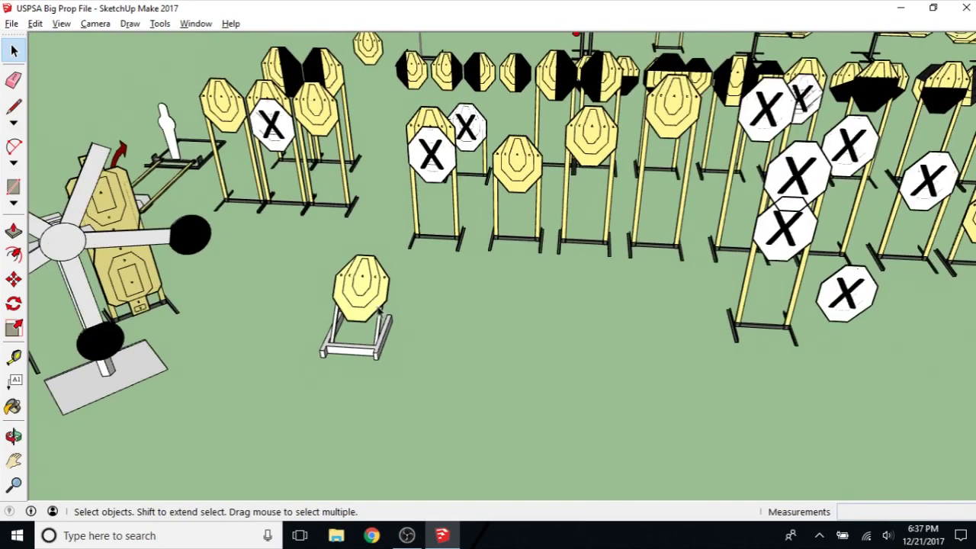
{"action": "scroll", "coordinate": [380, 309], "scroll_direction": "up", "scroll_amount": 2}
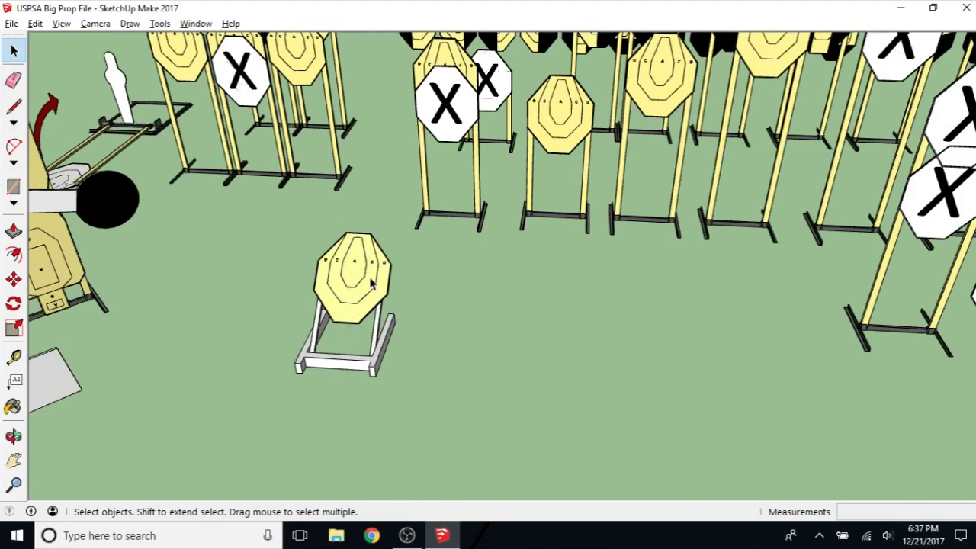
{"action": "scroll", "coordinate": [372, 283], "scroll_direction": "down", "scroll_amount": 3}
- Duplicate the low white-framed target stand and place the copy beside the original
{"action": "middle_click_drag", "start_coordinate": [438, 238], "coordinate": [488, 235]}
{"action": "scroll", "coordinate": [489, 235], "scroll_direction": "up", "scroll_amount": 5}
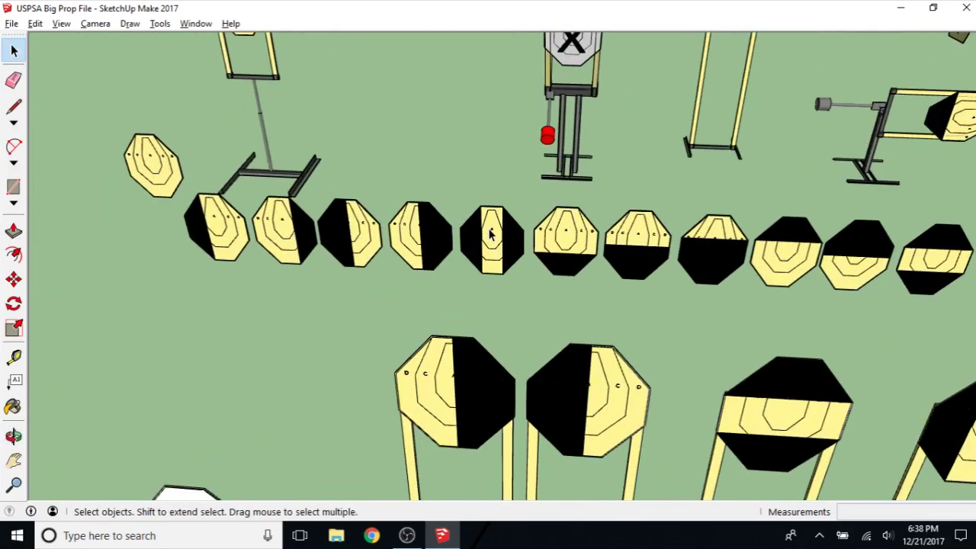
{"action": "scroll", "coordinate": [489, 234], "scroll_direction": "down", "scroll_amount": 5}
{"action": "middle_click_drag", "start_coordinate": [490, 234], "coordinate": [374, 351]}
{"action": "left_click", "coordinate": [292, 329]}
{"action": "middle_click_drag", "start_coordinate": [292, 329], "coordinate": [325, 362]}
{"action": "key", "text": "ctrl+v"}
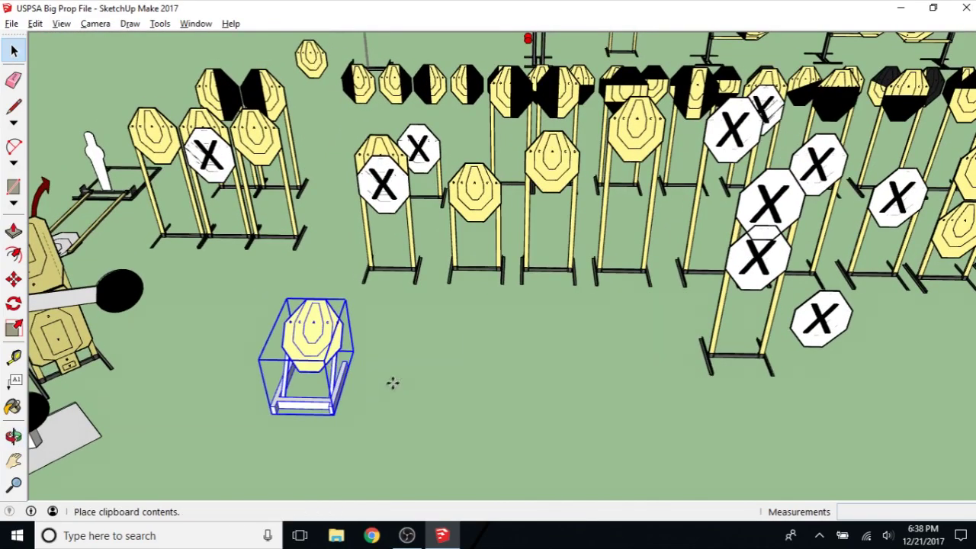
{"action": "left_click", "coordinate": [359, 421]}
- Copy the loose target that has black on both sides and a plain strip down the middle
{"action": "middle_click_drag", "start_coordinate": [430, 341], "coordinate": [407, 148]}
{"action": "key", "text": "space"}
{"action": "scroll", "coordinate": [497, 185], "scroll_direction": "up", "scroll_amount": 5}
{"action": "left_click", "coordinate": [494, 189]}
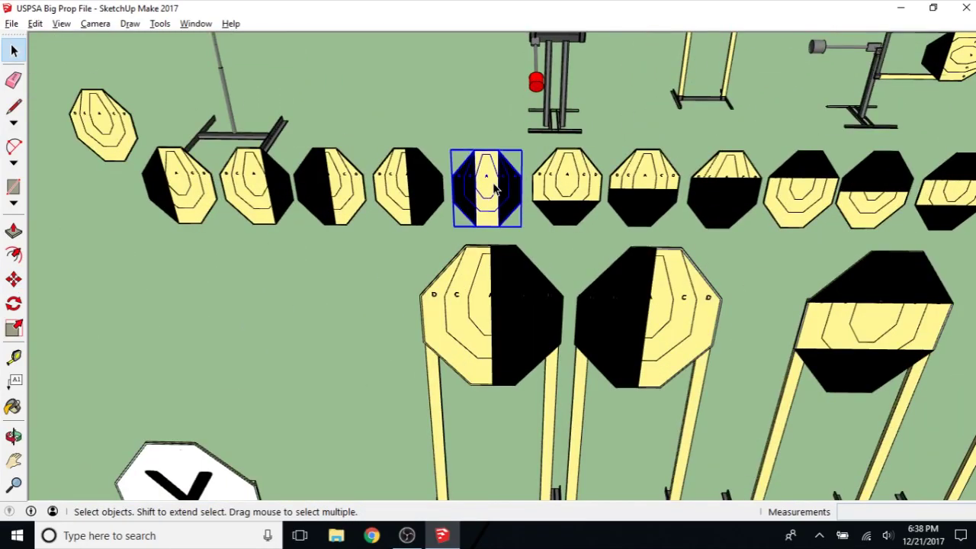
- Make the duplicated low white-framed target stand a unique component
{"action": "scroll", "coordinate": [492, 183], "scroll_direction": "down", "scroll_amount": 5}
{"action": "middle_click_drag", "start_coordinate": [488, 199], "coordinate": [398, 303]}
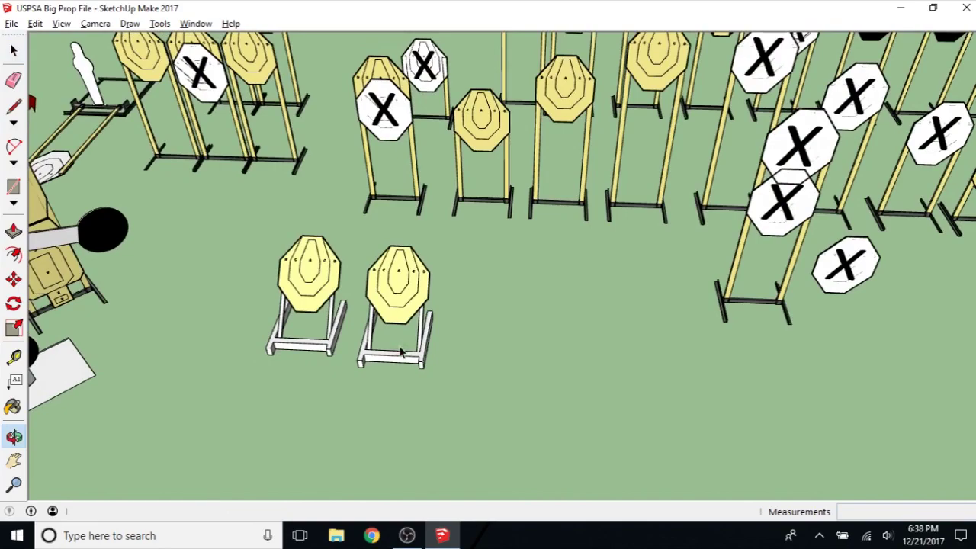
{"action": "left_click", "coordinate": [398, 303]}
{"action": "scroll", "coordinate": [403, 295], "scroll_direction": "up", "scroll_amount": 5}
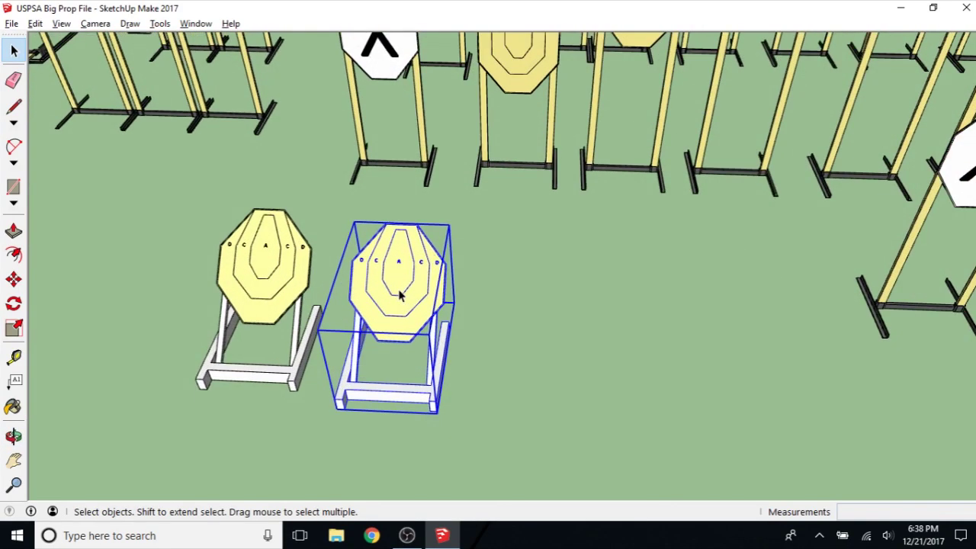
{"action": "right_click", "coordinate": [399, 290]}
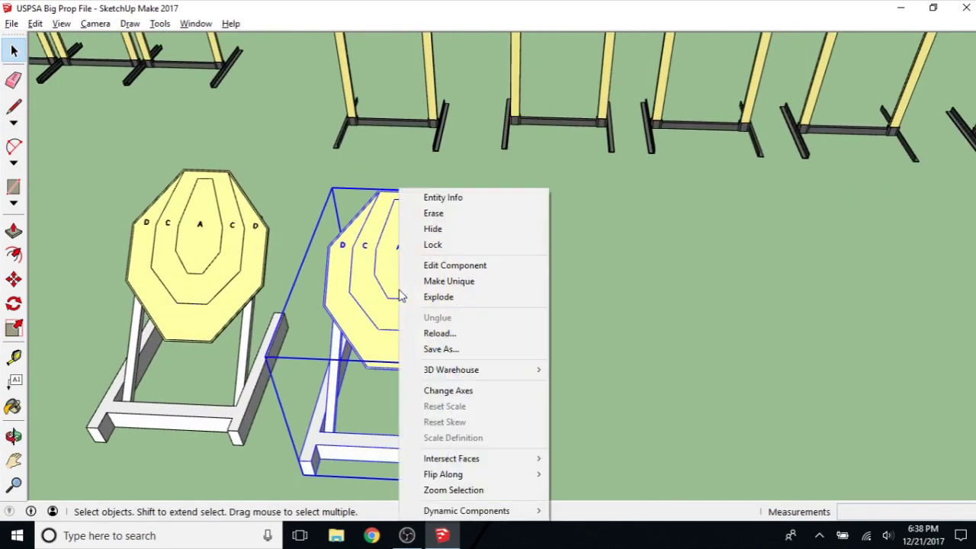
{"action": "left_click", "coordinate": [470, 281]}
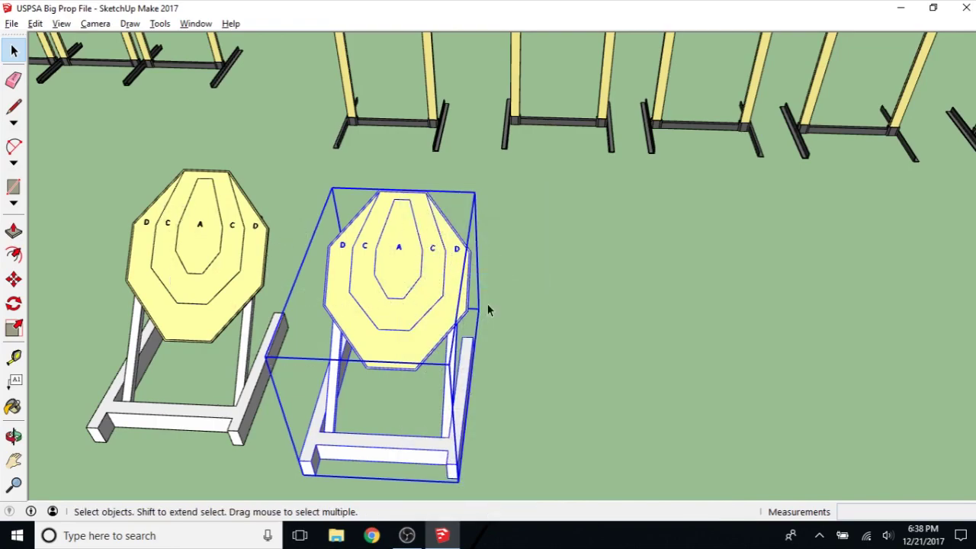
- Open the duplicated white-framed stand for editing and delete its plain target
{"action": "left_click", "coordinate": [526, 382]}
{"action": "left_click", "coordinate": [374, 273]}
{"action": "right_click", "coordinate": [375, 273]}
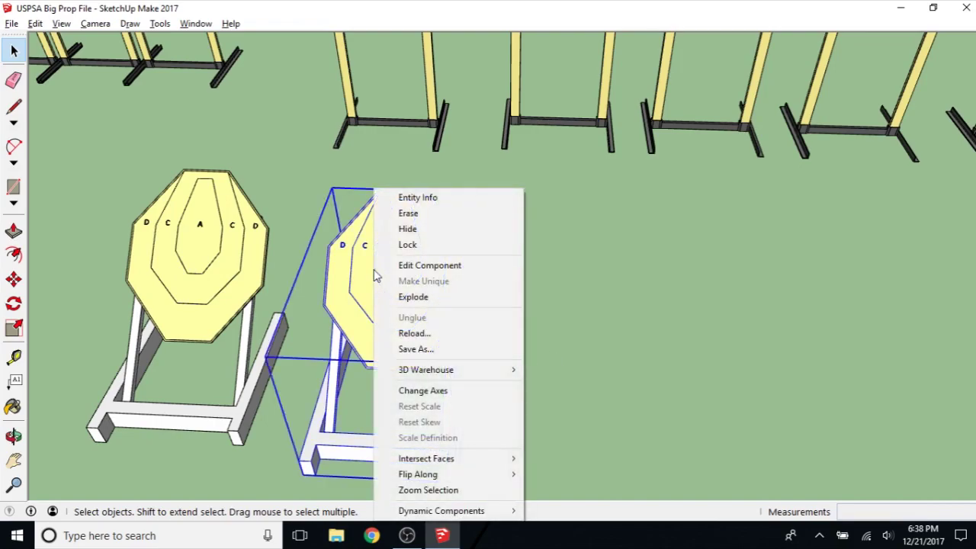
{"action": "left_click", "coordinate": [451, 267]}
{"action": "left_click", "coordinate": [406, 282]}
{"action": "scroll", "coordinate": [388, 307], "scroll_direction": "up", "scroll_amount": 1}
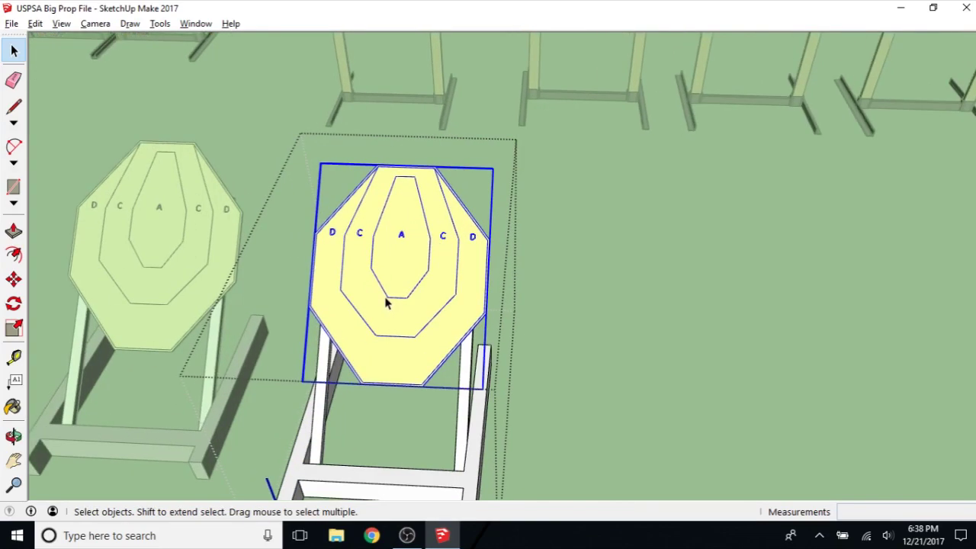
{"action": "key", "text": "Delete"}
- Paste the target with both sides black into the open stand, in front of its posts
{"action": "scroll", "coordinate": [357, 308], "scroll_direction": "up", "scroll_amount": 2}
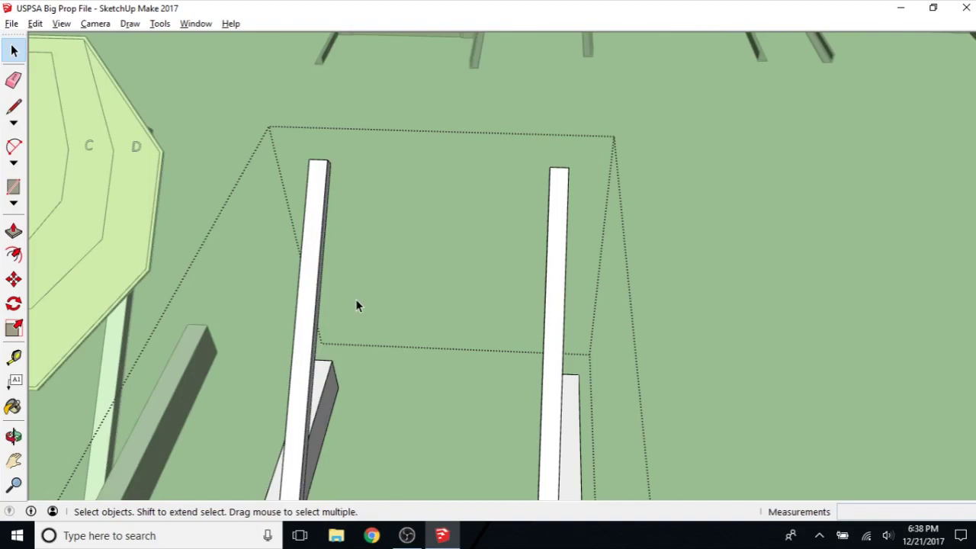
{"action": "key", "text": "ctrl+v"}
{"action": "mouse_move", "coordinate": [351, 317]}
{"action": "middle_mouse_down"}
{"action": "mouse_move", "coordinate": [345, 335]}
{"action": "mouse_move", "coordinate": [347, 321]}
{"action": "middle_mouse_up"}
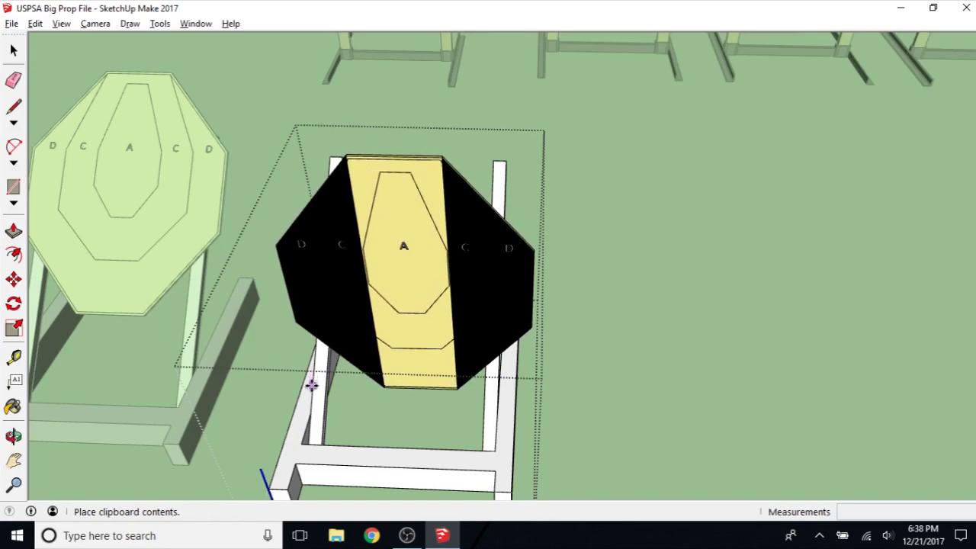
{"action": "left_click", "coordinate": [311, 385]}
- Move the pasted target back to the stand so its side corner reaches the upper end of a post
{"action": "middle_click_drag", "start_coordinate": [312, 386], "coordinate": [728, 290]}
{"action": "key", "text": "m"}
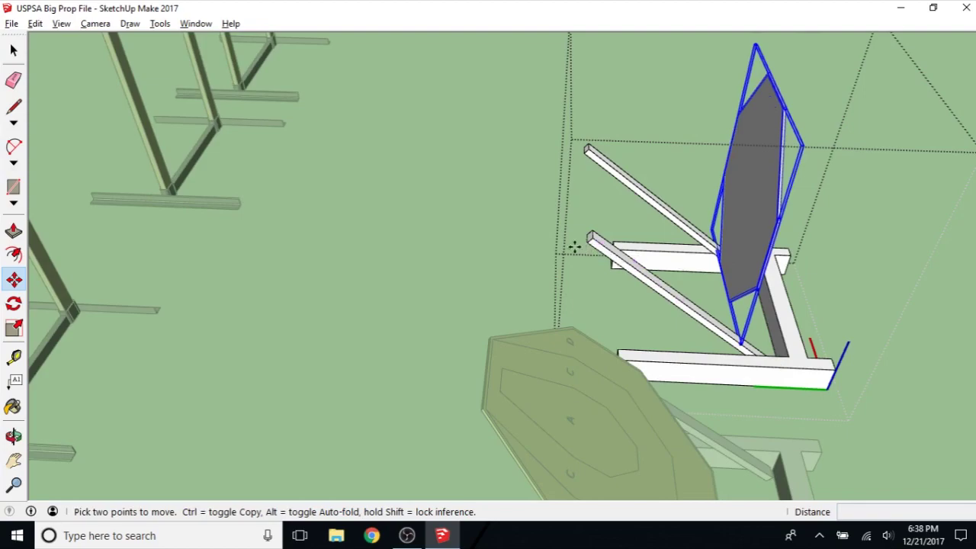
{"action": "scroll", "coordinate": [767, 229], "scroll_direction": "up", "scroll_amount": 6}
{"action": "middle_click_drag", "start_coordinate": [780, 218], "coordinate": [776, 118]}
{"action": "scroll", "coordinate": [787, 169], "scroll_direction": "up", "scroll_amount": 3}
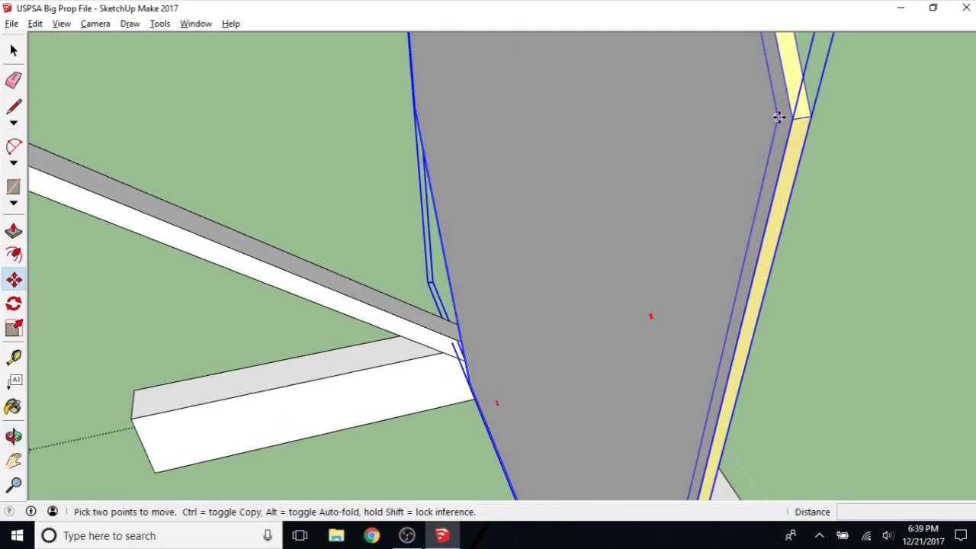
{"action": "scroll", "coordinate": [564, 237], "scroll_direction": "down", "scroll_amount": 6}
{"action": "middle_click_drag", "start_coordinate": [323, 331], "coordinate": [196, 282]}
{"action": "scroll", "coordinate": [365, 280], "scroll_direction": "up", "scroll_amount": 5}
{"action": "middle_click_drag", "start_coordinate": [366, 281], "coordinate": [285, 214]}
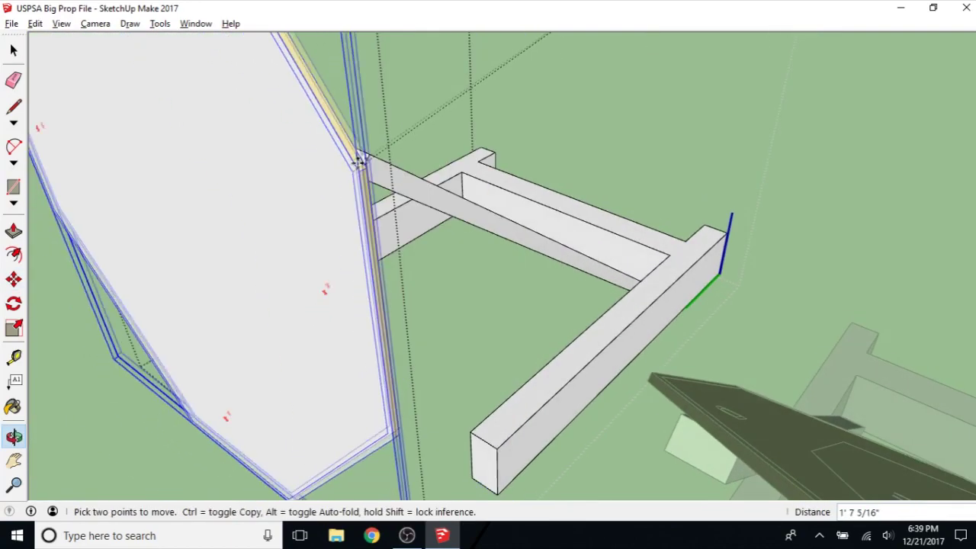
- Refine the target's position so its side corner lines up with the outer edge of the post's upper end
{"action": "scroll", "coordinate": [374, 170], "scroll_direction": "up", "scroll_amount": 6}
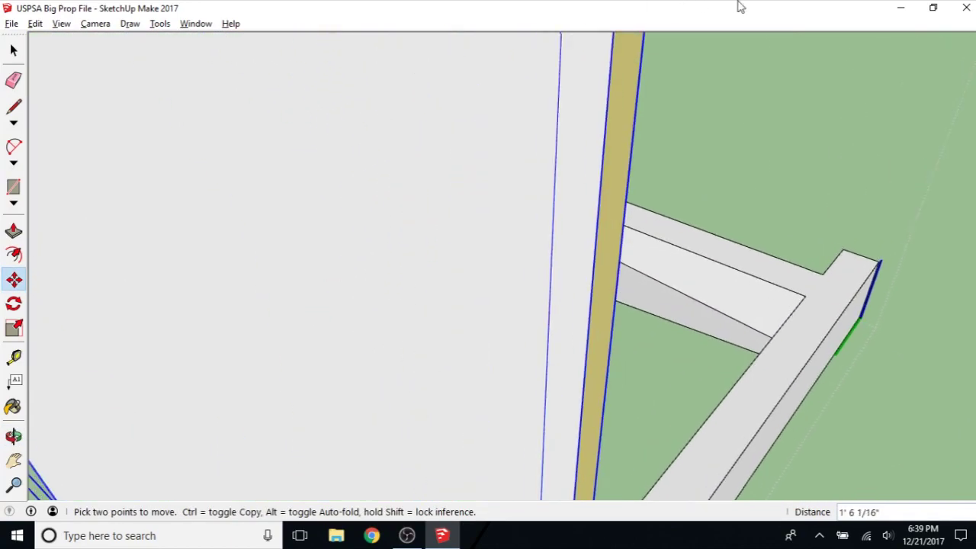
{"action": "middle_click_drag", "start_coordinate": [417, 210], "coordinate": [501, 203]}
{"action": "middle_click_drag", "start_coordinate": [664, 142], "coordinate": [430, 168]}
{"action": "scroll", "coordinate": [429, 168], "scroll_direction": "up", "scroll_amount": 6}
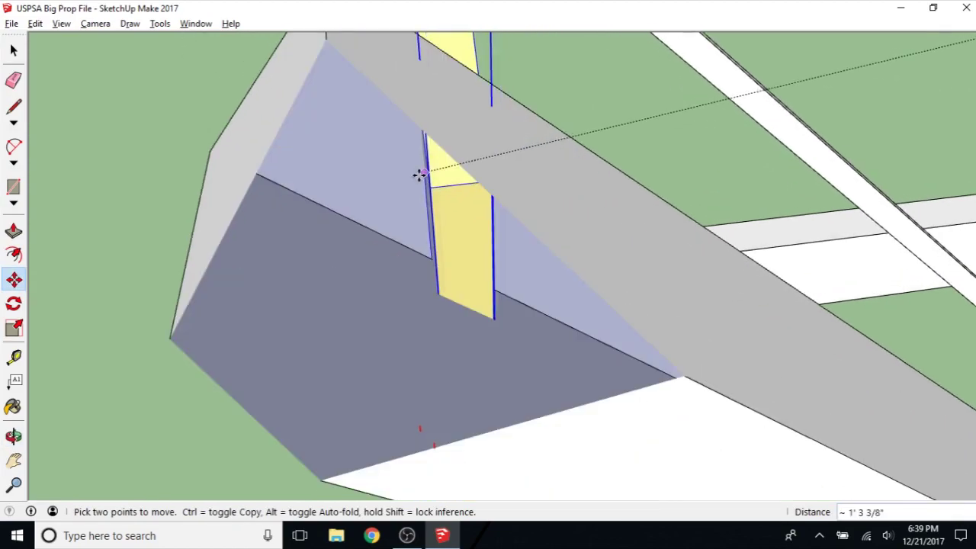
{"action": "middle_click_drag", "start_coordinate": [323, 175], "coordinate": [338, 238]}
{"action": "scroll", "coordinate": [314, 188], "scroll_direction": "down", "scroll_amount": 3}
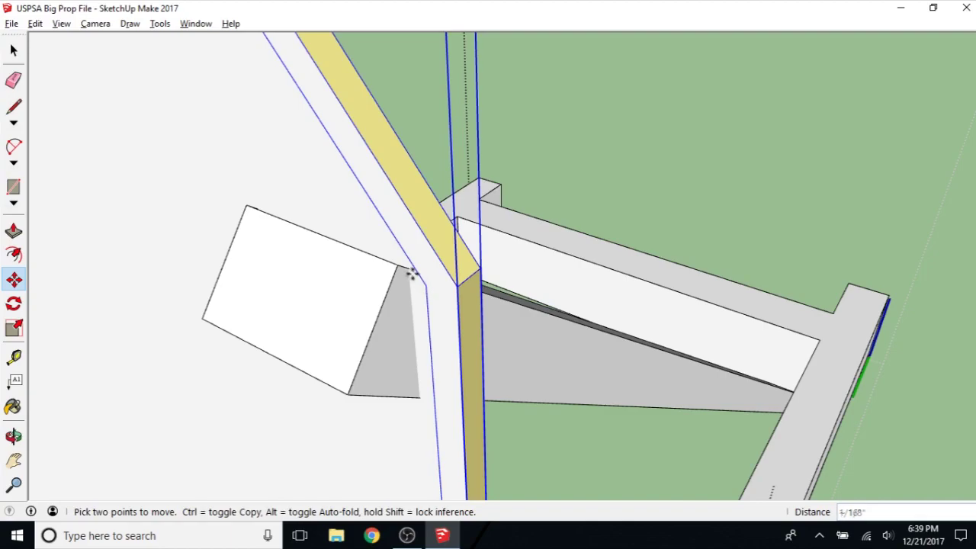
{"action": "scroll", "coordinate": [404, 270], "scroll_direction": "down", "scroll_amount": 6}
{"action": "middle_click_drag", "start_coordinate": [285, 282], "coordinate": [442, 261], "text": "shift"}
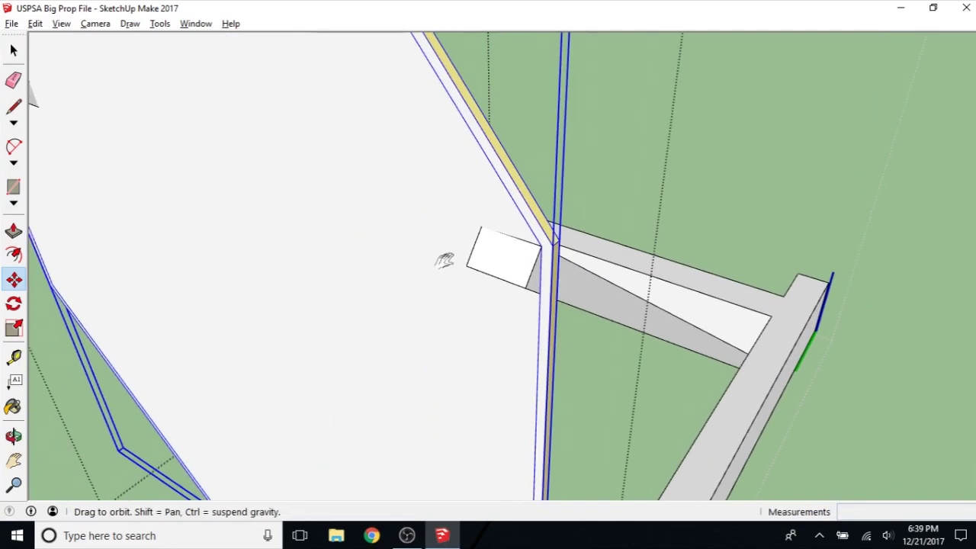
{"action": "scroll", "coordinate": [300, 246], "scroll_direction": "up", "scroll_amount": 5}
{"action": "middle_click_drag", "start_coordinate": [300, 246], "coordinate": [486, 279], "text": "shift"}
{"action": "scroll", "coordinate": [462, 277], "scroll_direction": "down", "scroll_amount": 2}
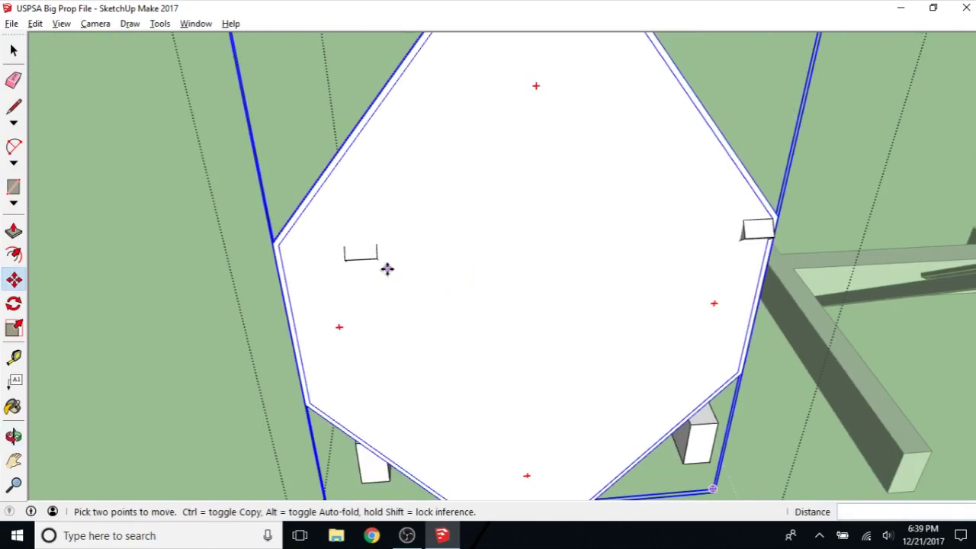
- Try to rotate the stand's white base by -180 degrees
{"action": "middle_click_drag", "start_coordinate": [379, 255], "coordinate": [404, 187]}
{"action": "scroll", "coordinate": [581, 275], "scroll_direction": "up", "scroll_amount": 3}
{"action": "scroll", "coordinate": [581, 275], "scroll_direction": "down", "scroll_amount": 5}
{"action": "key", "text": "space"}
{"action": "left_click", "coordinate": [610, 298]}
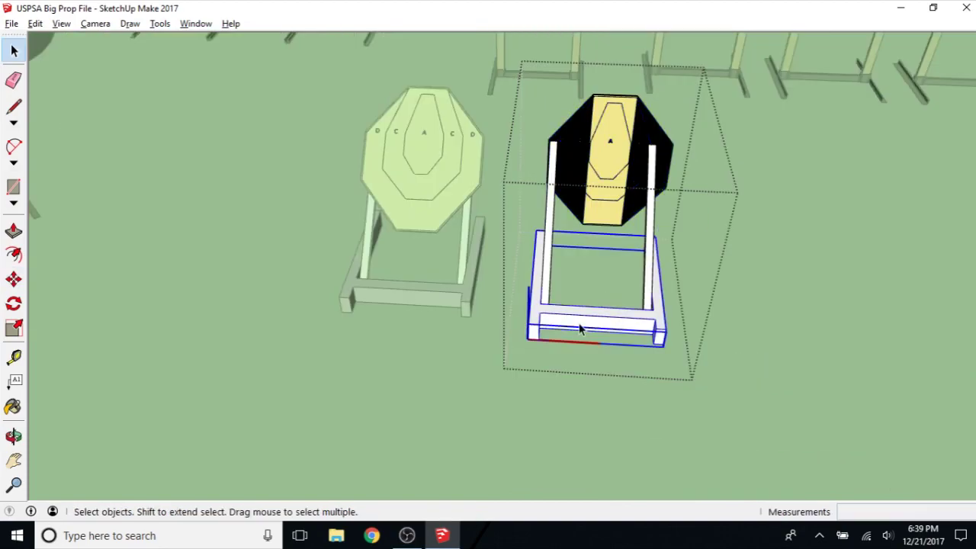
{"action": "key", "text": "m"}
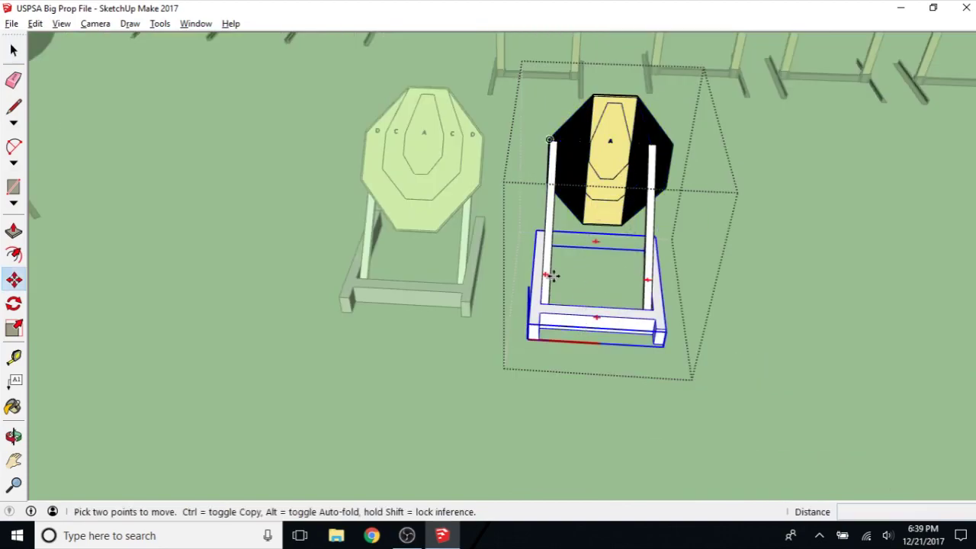
{"action": "key", "text": "q"}
{"action": "left_click", "coordinate": [595, 277]}
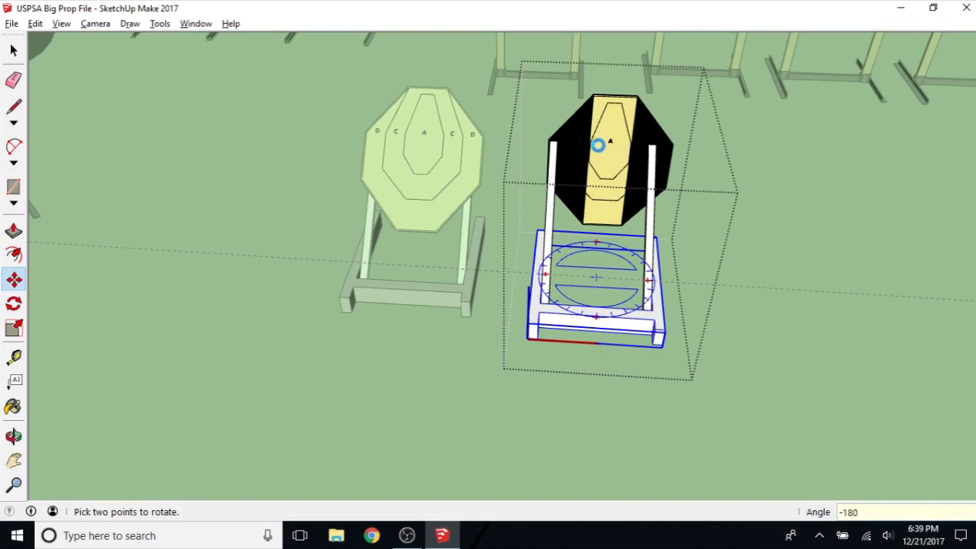
{"action": "left_click", "coordinate": [599, 143]}
{"action": "key", "text": "space"}
{"action": "scroll", "coordinate": [606, 148], "scroll_direction": "down", "scroll_amount": 2}
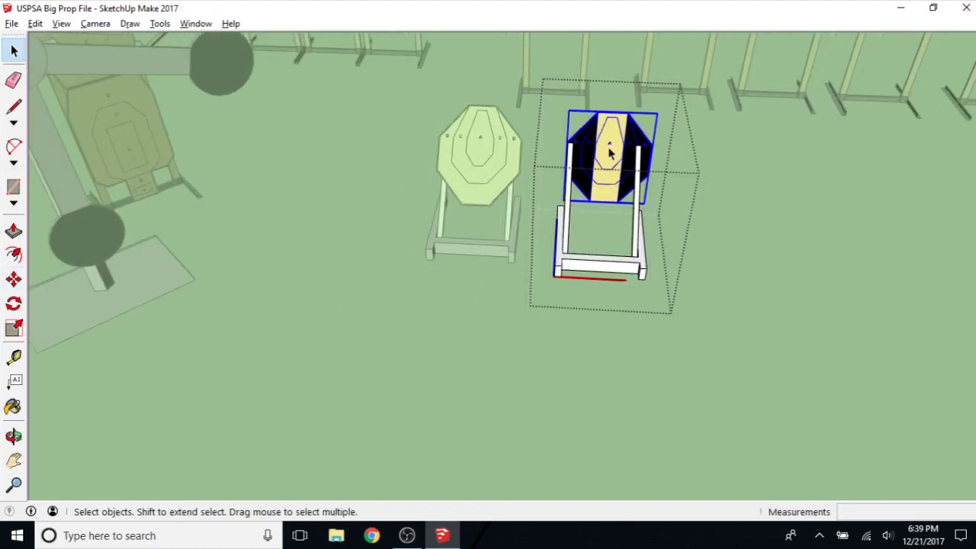
{"action": "scroll", "coordinate": [608, 141], "scroll_direction": "up", "scroll_amount": 5}
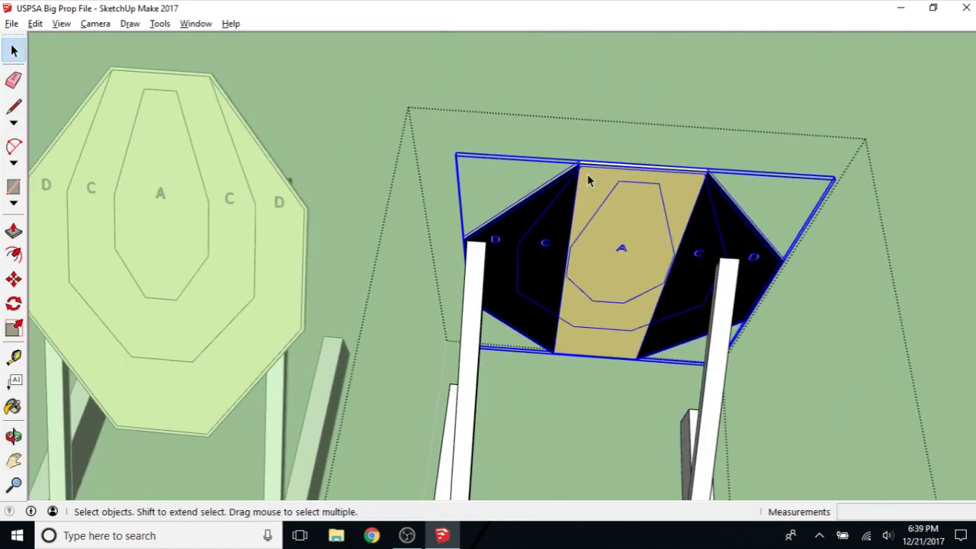
{"action": "left_click", "coordinate": [522, 166]}
{"action": "key", "text": "m"}
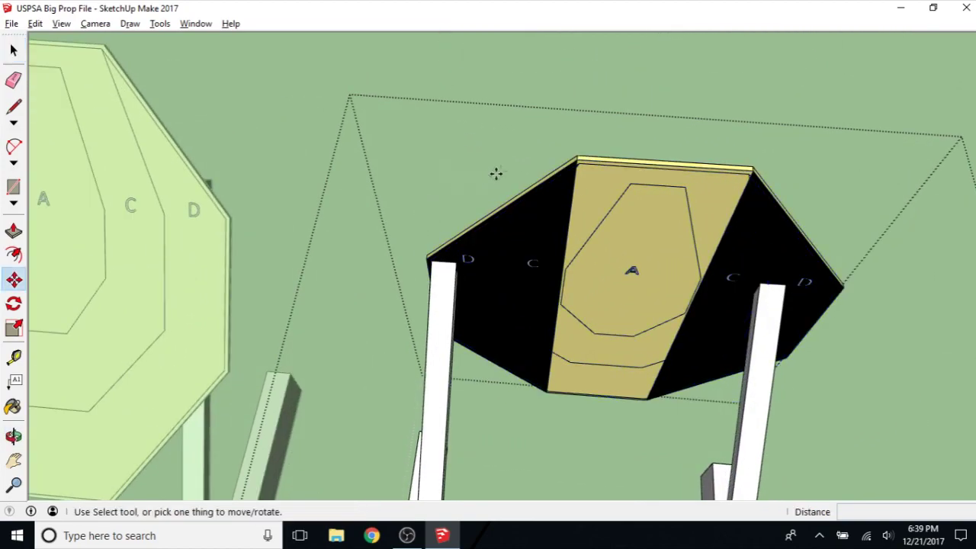
{"action": "key", "text": "space"}
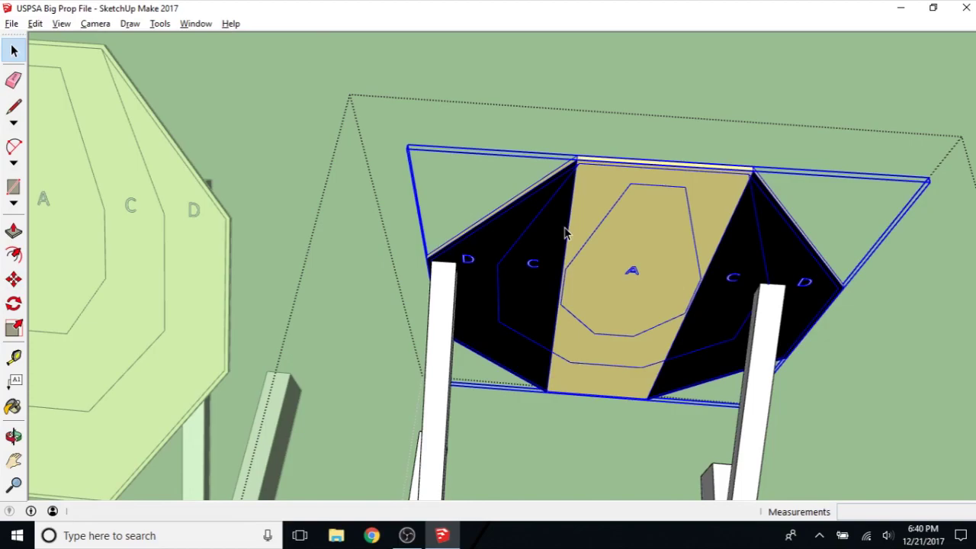
{"action": "key", "text": "m"}
{"action": "left_click", "coordinate": [460, 145]}
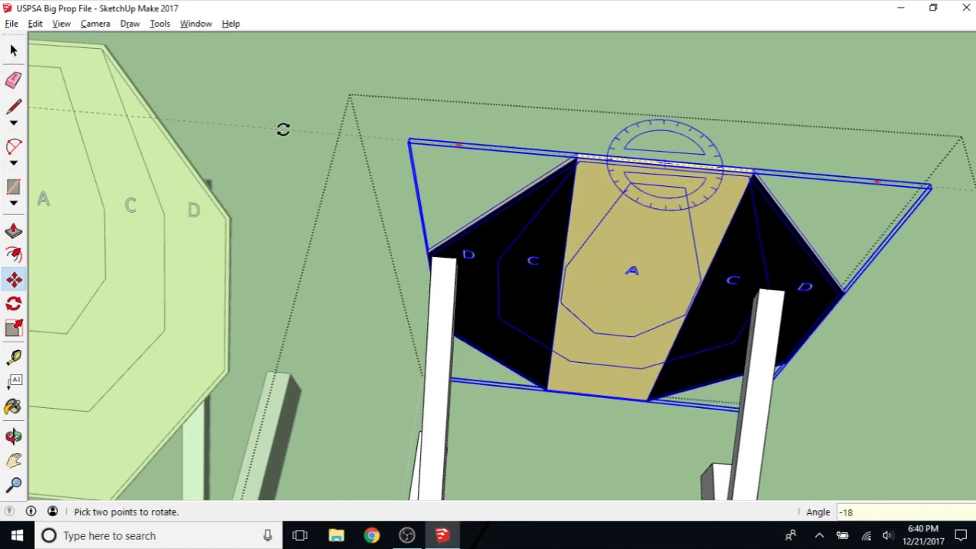
{"action": "left_click", "coordinate": [283, 130]}
{"action": "right_click", "coordinate": [287, 131]}
{"action": "key", "text": "Escape"}
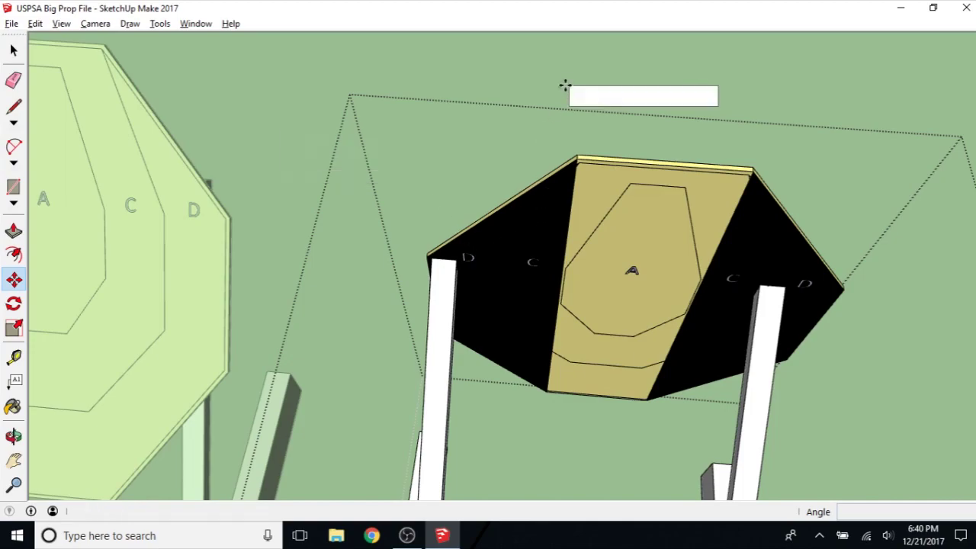
- Shift the black-sided target sideways so it sits centred across the two posts
{"action": "mouse_move", "coordinate": [763, 338]}
{"action": "middle_mouse_down"}
{"action": "mouse_move", "coordinate": [303, 351]}
{"action": "mouse_move", "coordinate": [196, 321]}
{"action": "mouse_move", "coordinate": [257, 225]}
{"action": "middle_mouse_up"}
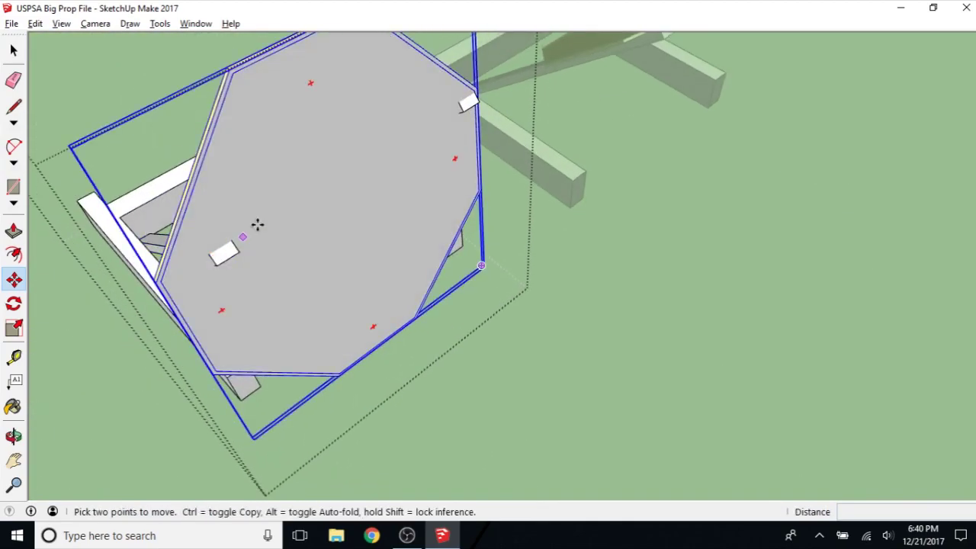
{"action": "scroll", "coordinate": [343, 267], "scroll_direction": "up", "scroll_amount": 3}
{"action": "mouse_move", "coordinate": [344, 266]}
{"action": "middle_mouse_down"}
{"action": "mouse_move", "coordinate": [178, 205]}
{"action": "mouse_move", "coordinate": [285, 194]}
{"action": "mouse_move", "coordinate": [361, 309]}
{"action": "mouse_move", "coordinate": [453, 412]}
{"action": "mouse_move", "coordinate": [412, 351]}
{"action": "mouse_move", "coordinate": [388, 259]}
{"action": "middle_mouse_up"}
{"action": "left_click_drag", "start_coordinate": [366, 242], "coordinate": [387, 241]}
{"action": "middle_click_drag", "start_coordinate": [491, 270], "coordinate": [373, 246]}
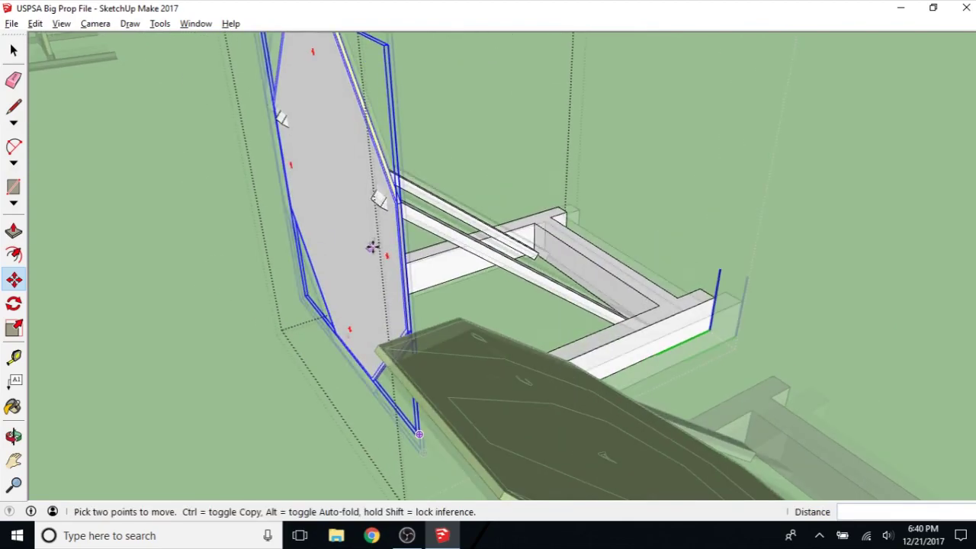
{"action": "scroll", "coordinate": [372, 246], "scroll_direction": "up", "scroll_amount": 5}
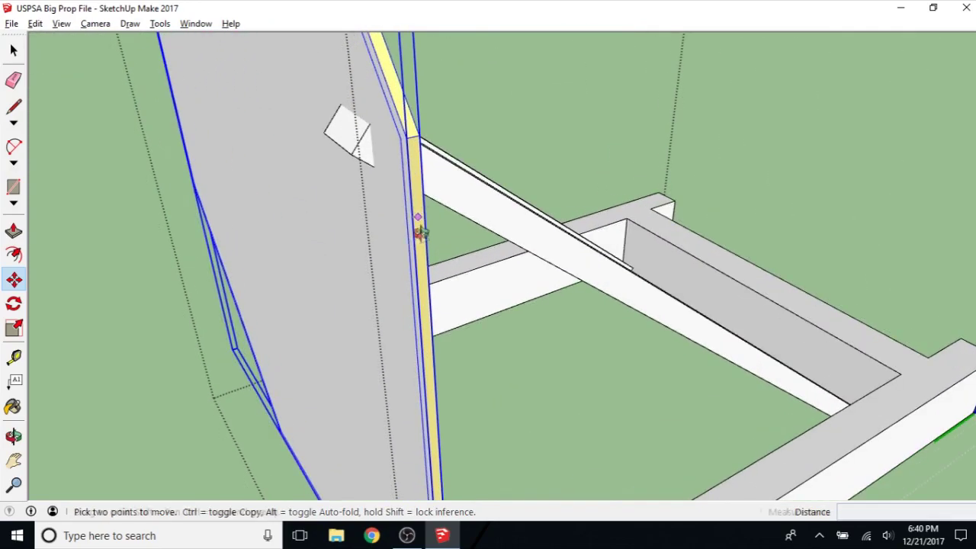
{"action": "middle_click_drag", "start_coordinate": [420, 234], "coordinate": [425, 252]}
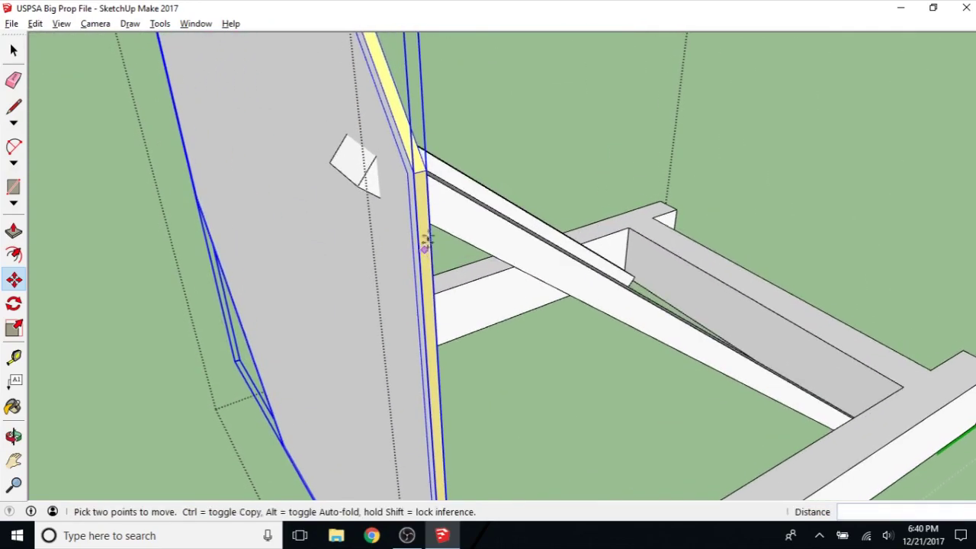
- Rotate the target about its side corner so it tilts to lie flat along the sloping posts
{"action": "key", "text": "q"}
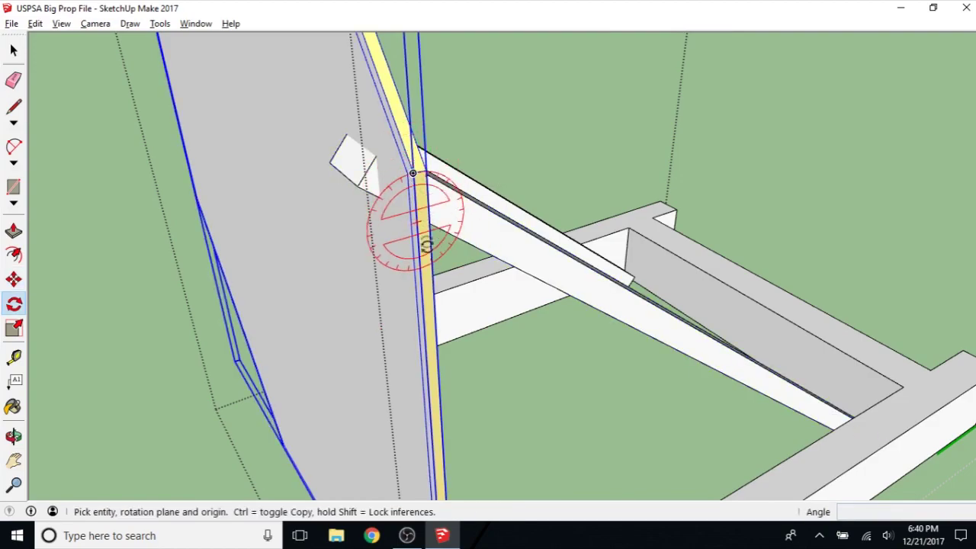
{"action": "left_click", "coordinate": [417, 174]}
{"action": "middle_click_drag", "start_coordinate": [420, 201], "coordinate": [397, 169]}
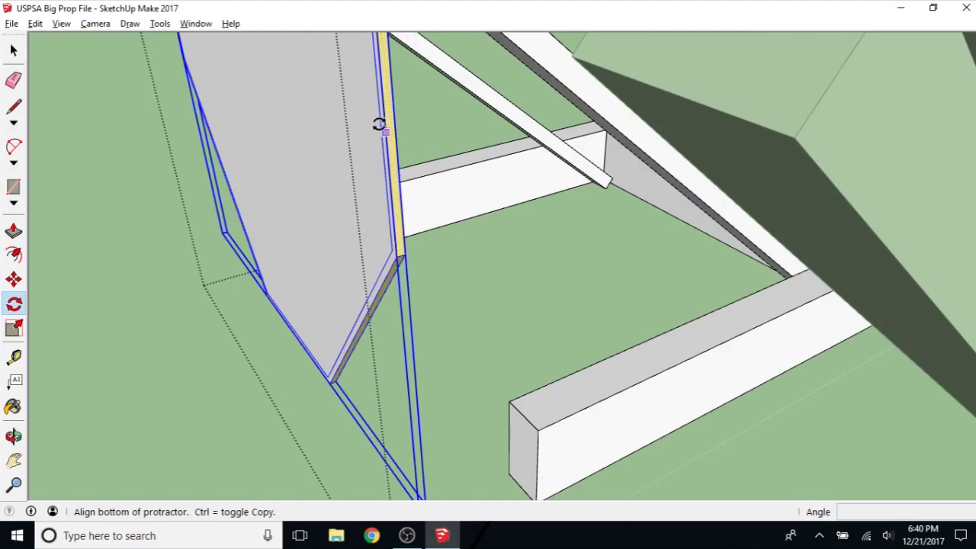
{"action": "left_click", "coordinate": [399, 256]}
{"action": "middle_click_drag", "start_coordinate": [462, 218], "coordinate": [329, 275]}
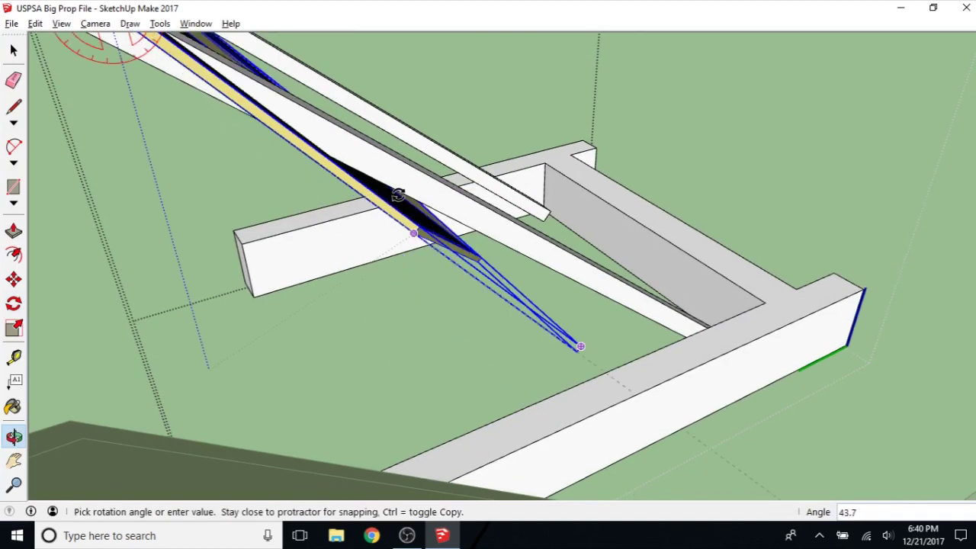
{"action": "scroll", "coordinate": [451, 187], "scroll_direction": "up", "scroll_amount": 6}
{"action": "middle_click_drag", "start_coordinate": [453, 189], "coordinate": [475, 192]}
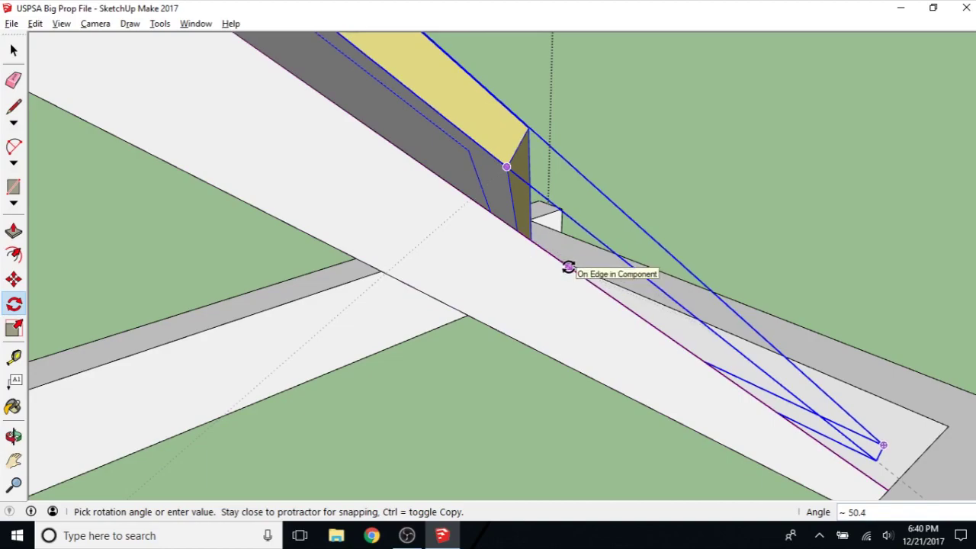
{"action": "key", "text": "Escape"}
{"action": "scroll", "coordinate": [567, 267], "scroll_direction": "down", "scroll_amount": 3}
{"action": "middle_click_drag", "start_coordinate": [567, 266], "coordinate": [484, 218]}
{"action": "scroll", "coordinate": [418, 227], "scroll_direction": "down", "scroll_amount": 3}
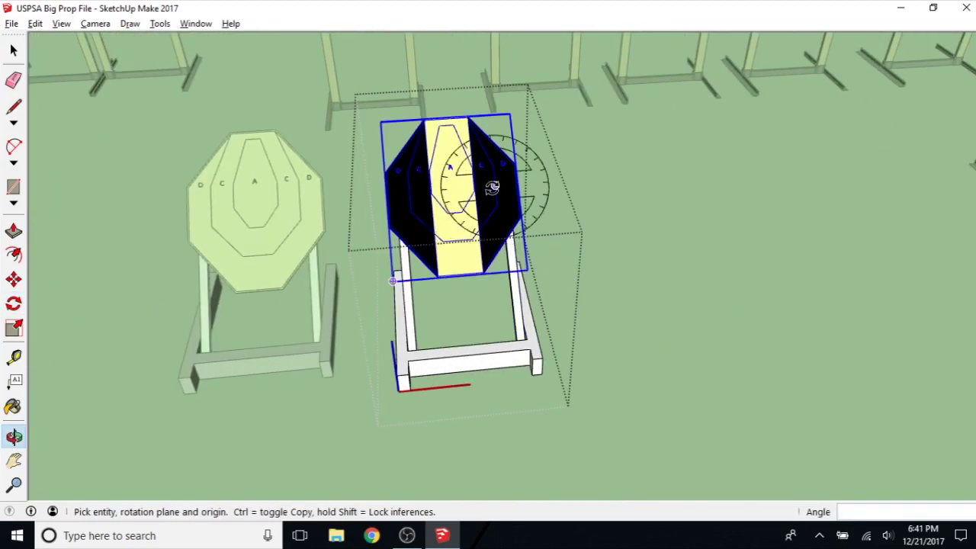
- Move the tilted target about 3 9/16" down along the sloping posts, keeping it flat against their front faces
{"action": "key", "text": "space"}
{"action": "scroll", "coordinate": [488, 313], "scroll_direction": "up", "scroll_amount": 3}
{"action": "scroll", "coordinate": [508, 257], "scroll_direction": "down", "scroll_amount": 3}
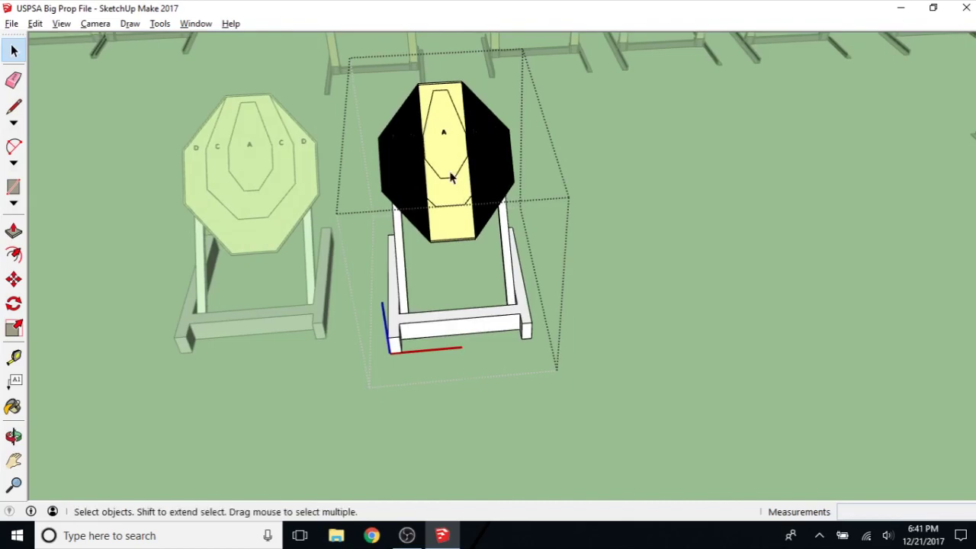
{"action": "middle_click_drag", "start_coordinate": [488, 278], "coordinate": [408, 144]}
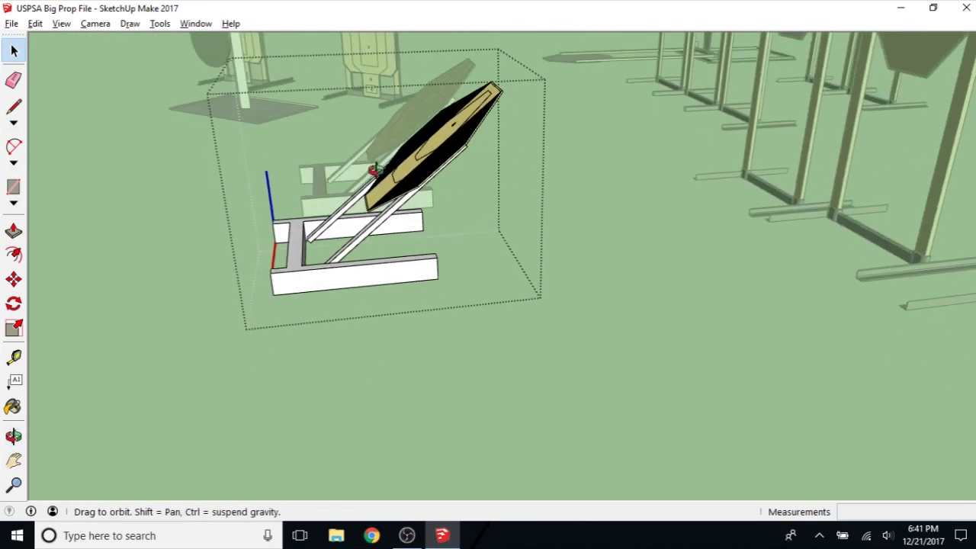
{"action": "scroll", "coordinate": [404, 122], "scroll_direction": "up", "scroll_amount": 6}
{"action": "scroll", "coordinate": [473, 216], "scroll_direction": "down", "scroll_amount": 5}
{"action": "middle_click_drag", "start_coordinate": [473, 216], "coordinate": [471, 281]}
{"action": "left_click", "coordinate": [580, 211]}
{"action": "middle_click_drag", "start_coordinate": [580, 212], "coordinate": [523, 236]}
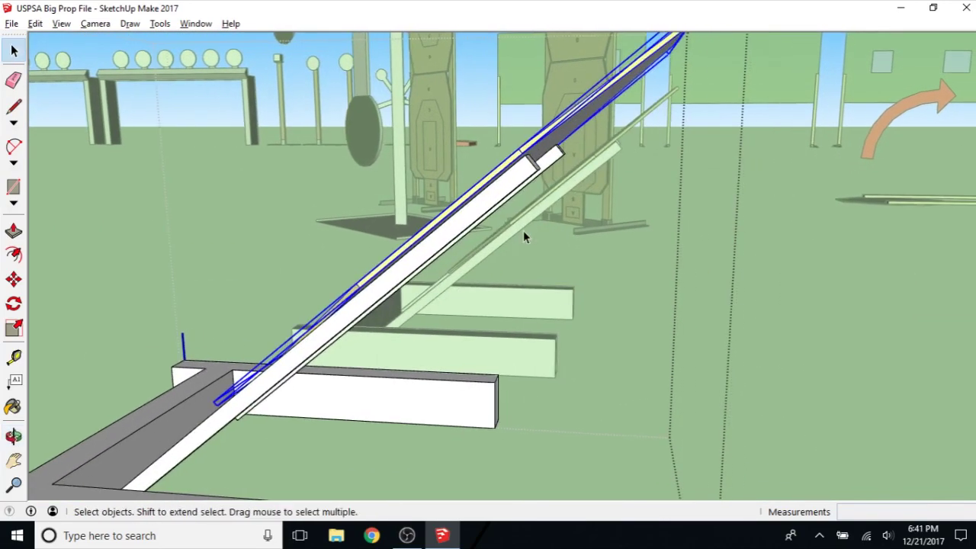
{"action": "key", "text": "m"}
{"action": "scroll", "coordinate": [516, 165], "scroll_direction": "up", "scroll_amount": 10}
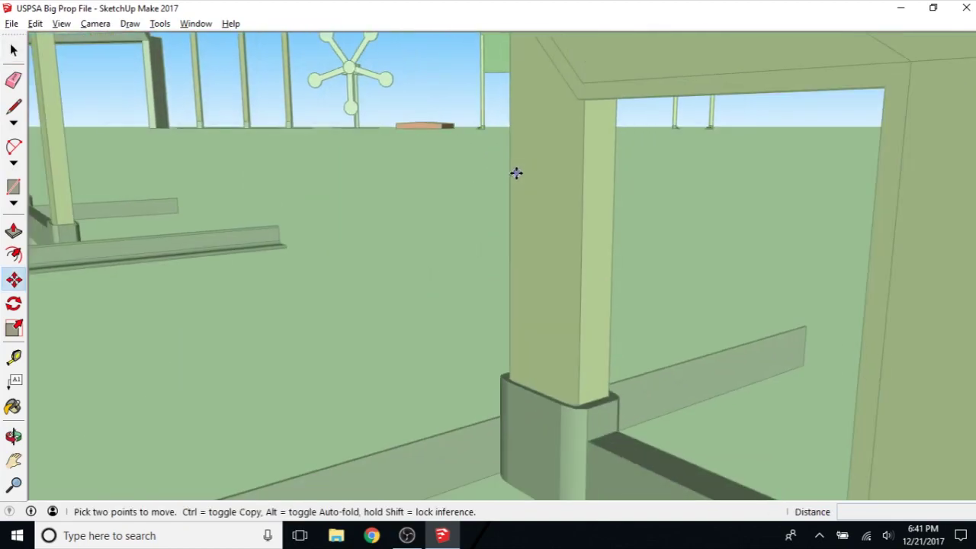
{"action": "scroll", "coordinate": [526, 183], "scroll_direction": "down", "scroll_amount": 15}
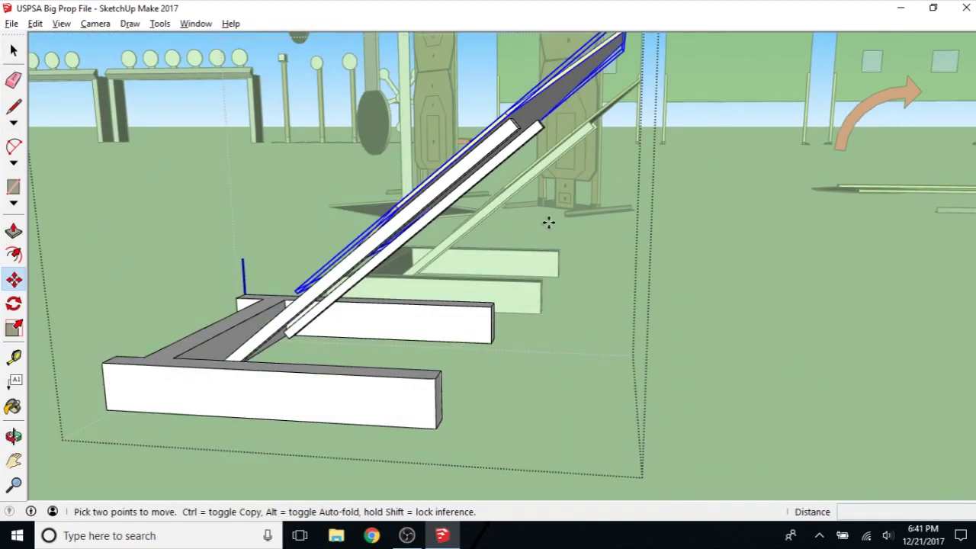
{"action": "middle_click_drag", "start_coordinate": [549, 221], "coordinate": [507, 218]}
{"action": "scroll", "coordinate": [481, 199], "scroll_direction": "up", "scroll_amount": 5}
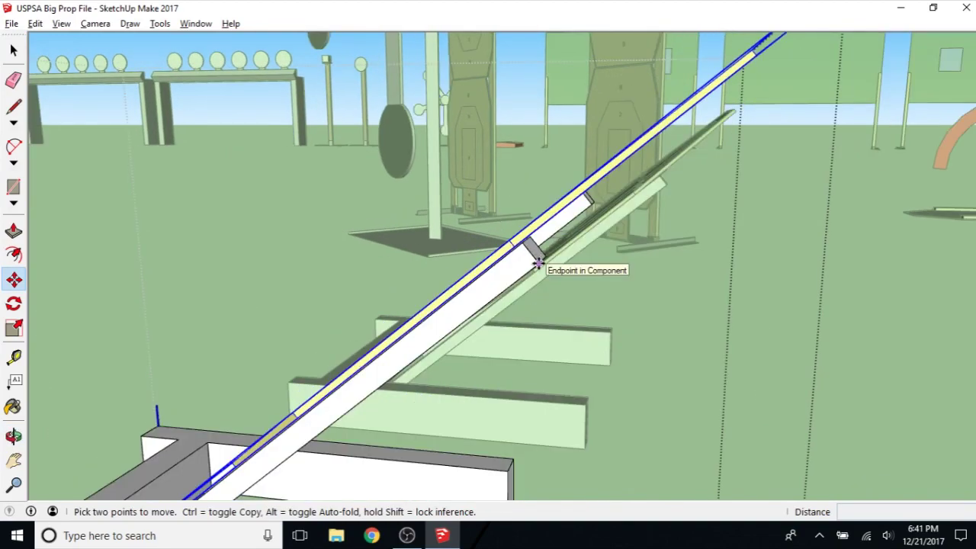
{"action": "left_click", "coordinate": [539, 263]}
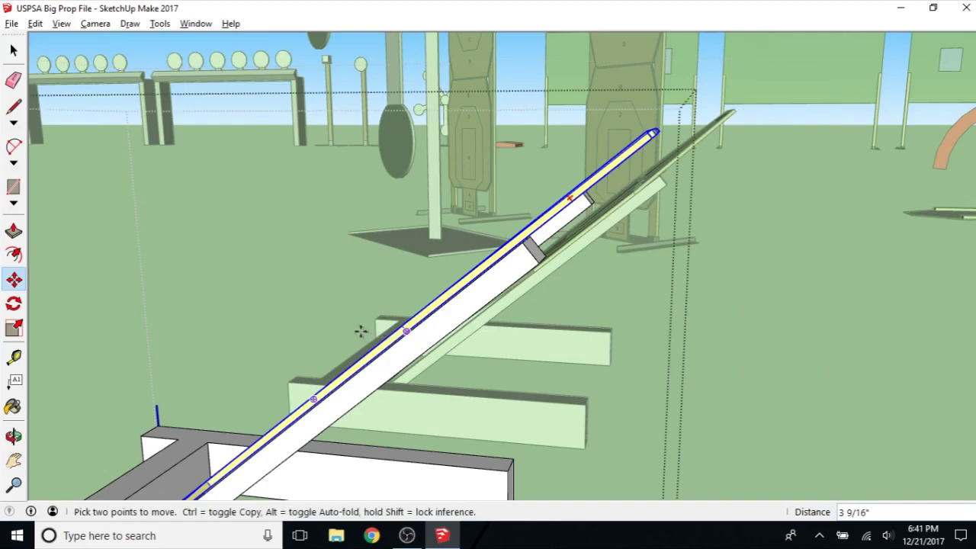
- Slide the target up along the sloping posts until it covers their upper ends
{"action": "middle_click_drag", "start_coordinate": [361, 331], "coordinate": [577, 333]}
{"action": "scroll", "coordinate": [634, 285], "scroll_direction": "down", "scroll_amount": 3}
{"action": "middle_click_drag", "start_coordinate": [634, 285], "coordinate": [580, 244]}
{"action": "scroll", "coordinate": [605, 236], "scroll_direction": "up", "scroll_amount": 5}
{"action": "scroll", "coordinate": [605, 237], "scroll_direction": "up", "scroll_amount": 6}
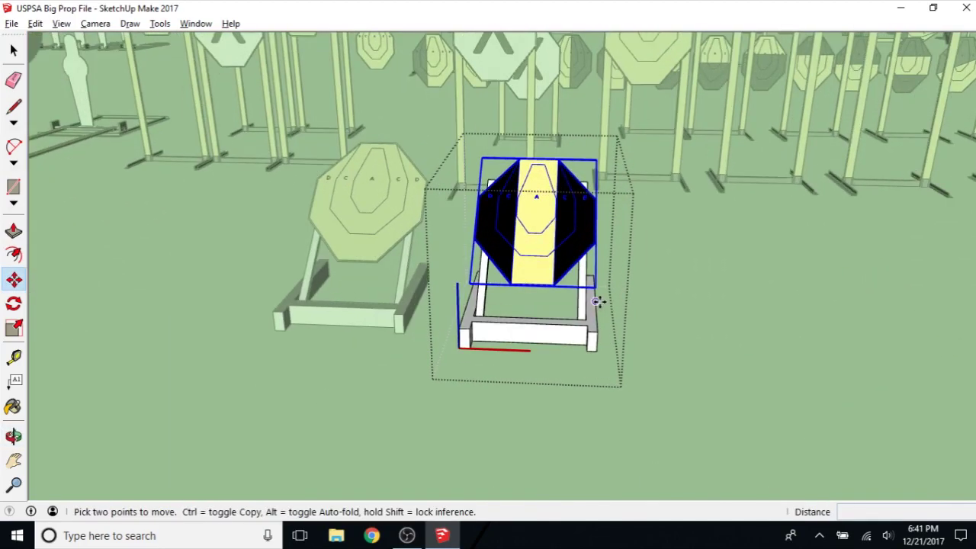
{"action": "scroll", "coordinate": [592, 257], "scroll_direction": "down", "scroll_amount": 3}
{"action": "middle_click_drag", "start_coordinate": [593, 257], "coordinate": [602, 292]}
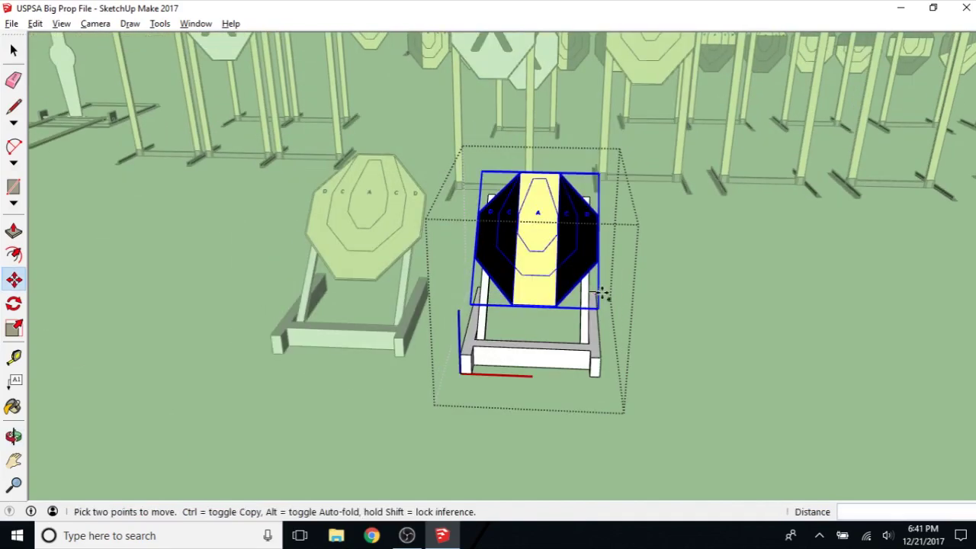
{"action": "left_click", "coordinate": [619, 274]}
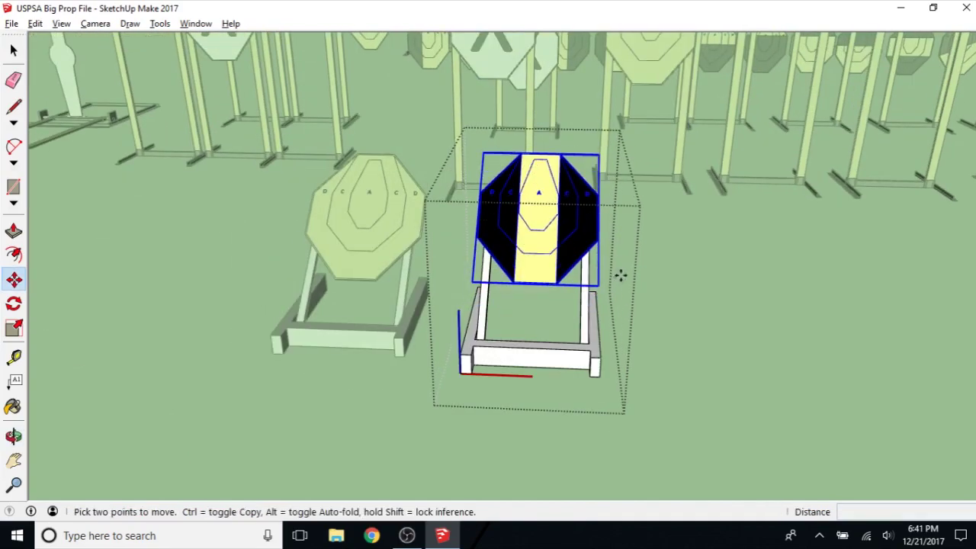
- Close the component that holds the low white stand and its black-sided target
{"action": "right_click", "coordinate": [677, 217]}
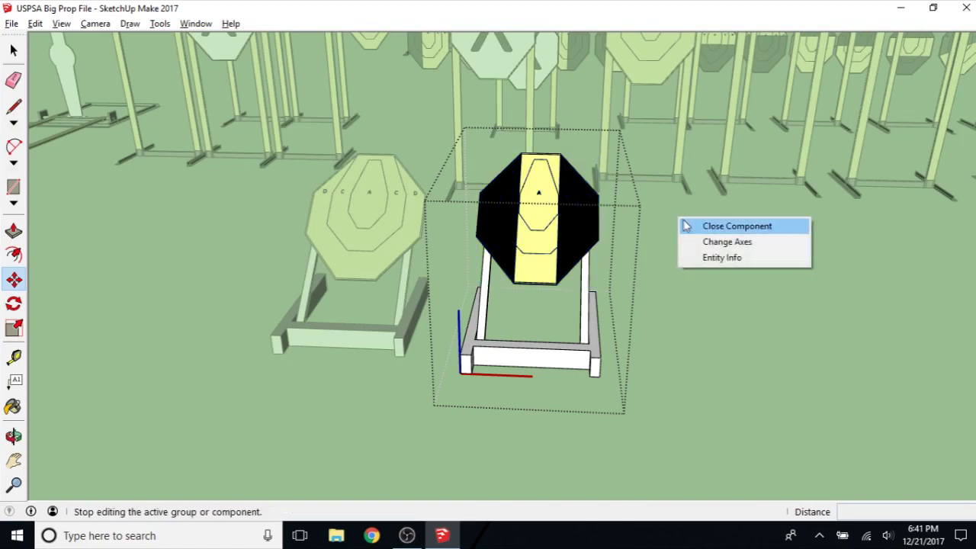
{"action": "left_click", "coordinate": [699, 226]}
{"action": "key", "text": "space"}
{"action": "left_click", "coordinate": [538, 240]}
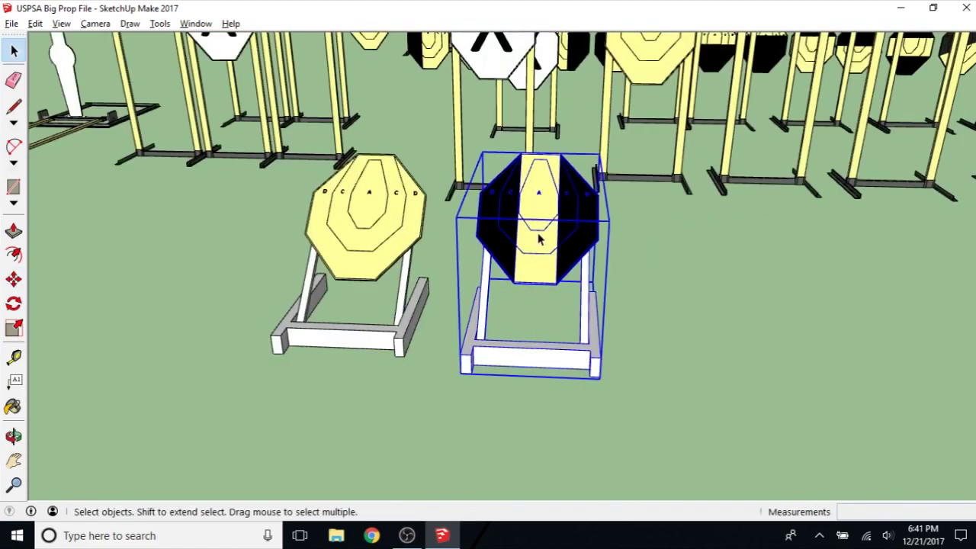
{"action": "right_click", "coordinate": [538, 239]}
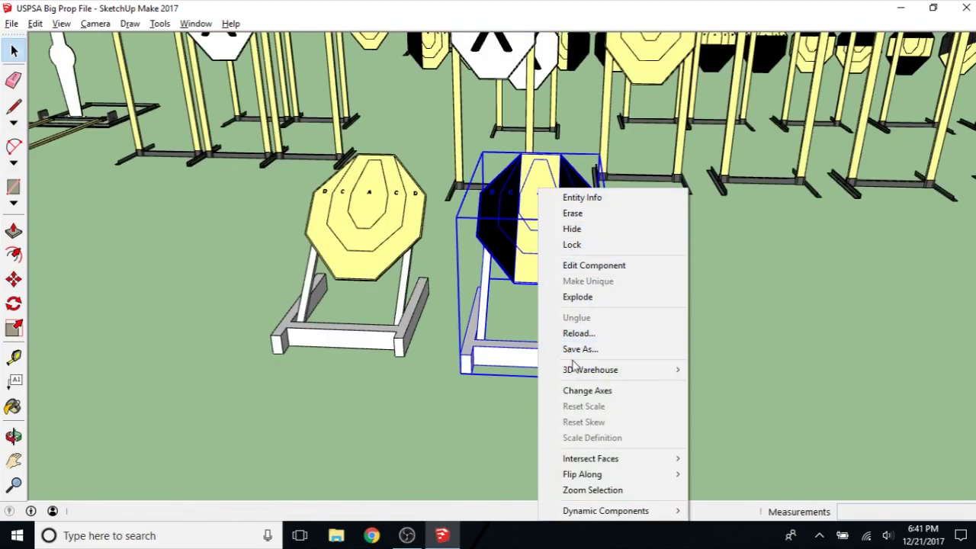
{"action": "left_click", "coordinate": [506, 410]}
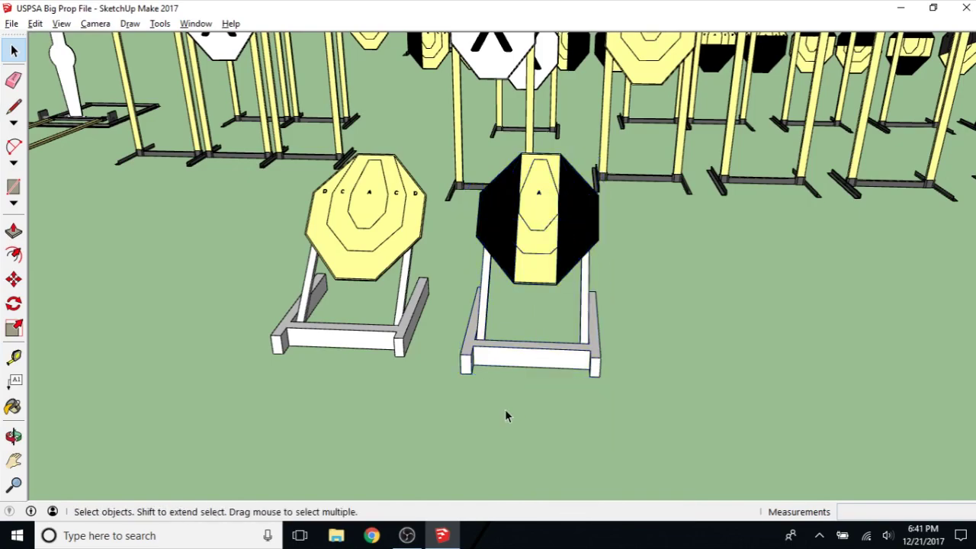
- Reopen the black-sided prop's component for editing and group its target, posts and base together
{"action": "left_click", "coordinate": [551, 362]}
{"action": "right_click", "coordinate": [551, 359]}
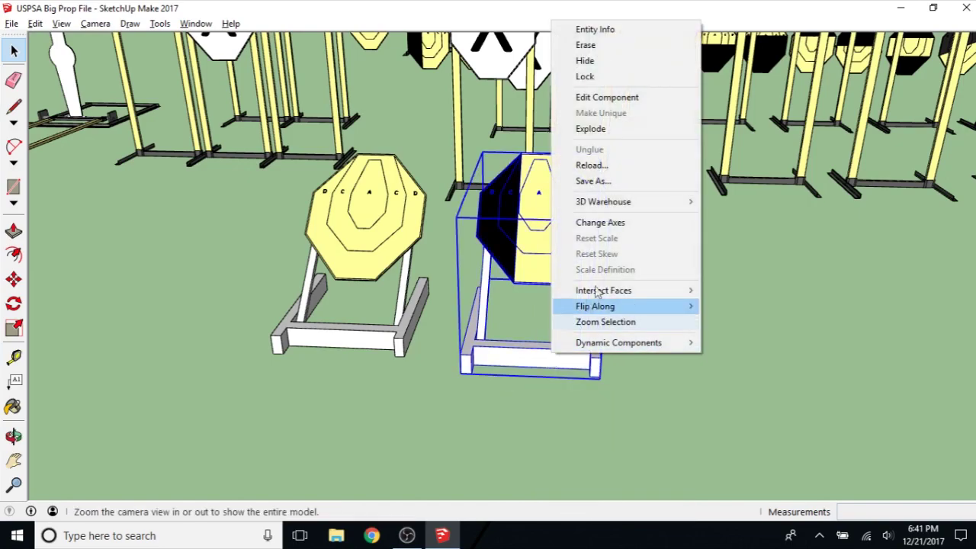
{"action": "left_click", "coordinate": [606, 97]}
{"action": "left_click", "coordinate": [554, 232]}
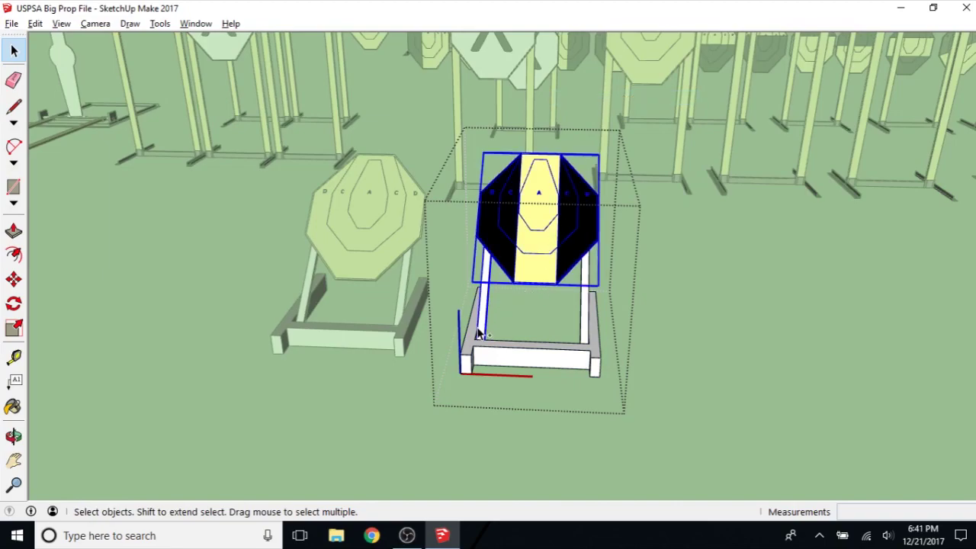
{"action": "middle_click_drag", "start_coordinate": [474, 353], "coordinate": [467, 232]}
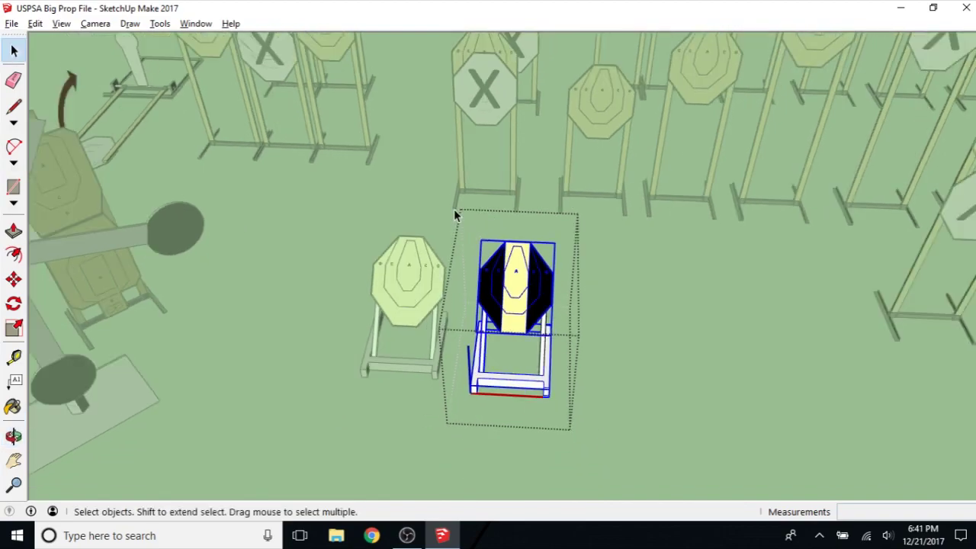
{"action": "left_click_drag", "start_coordinate": [454, 212], "coordinate": [595, 448]}
{"action": "right_click", "coordinate": [524, 309]}
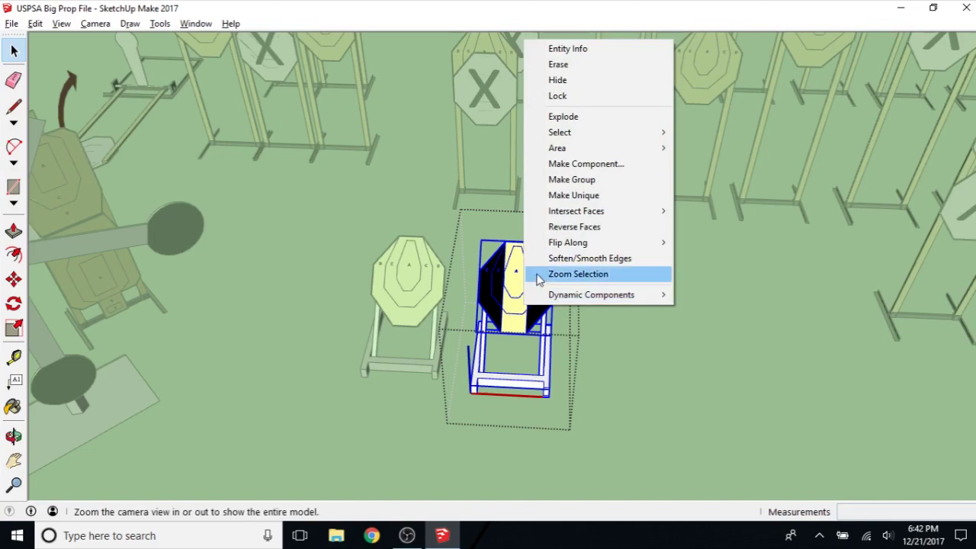
{"action": "left_click", "coordinate": [572, 183]}
- Finish editing the black-sided prop's component and clear the selection
{"action": "middle_click_drag", "start_coordinate": [568, 359], "coordinate": [597, 369]}
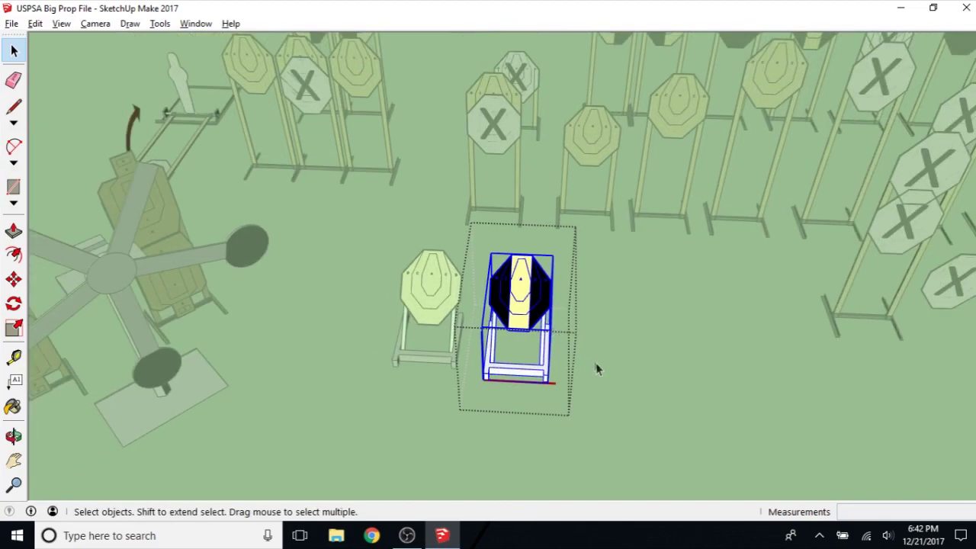
{"action": "right_click", "coordinate": [587, 317]}
{"action": "left_click", "coordinate": [627, 328]}
{"action": "middle_click_drag", "start_coordinate": [623, 346], "coordinate": [530, 317]}
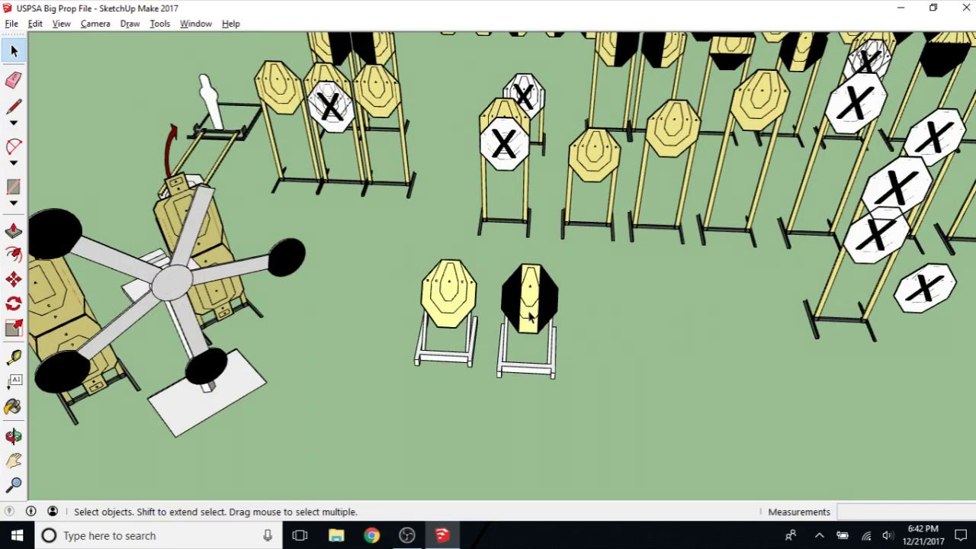
{"action": "right_click", "coordinate": [529, 316]}
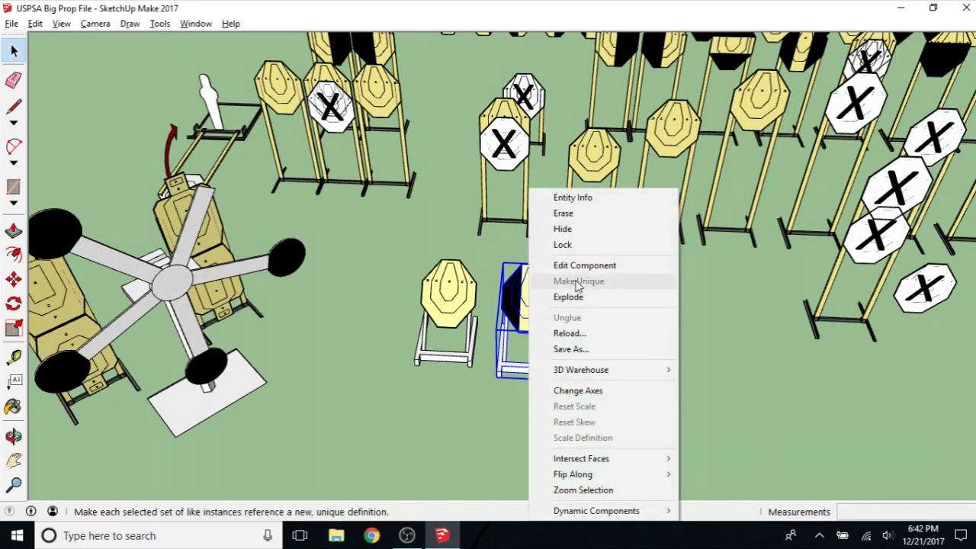
{"action": "left_click", "coordinate": [704, 320]}
{"action": "scroll", "coordinate": [588, 349], "scroll_direction": "down", "scroll_amount": 3}
{"action": "left_click", "coordinate": [588, 350]}
- Copy the empty two-post stand and paste it on the open ground beside the rows of loose targets
{"action": "middle_click_drag", "start_coordinate": [631, 344], "coordinate": [556, 343]}
{"action": "scroll", "coordinate": [558, 321], "scroll_direction": "up", "scroll_amount": 5}
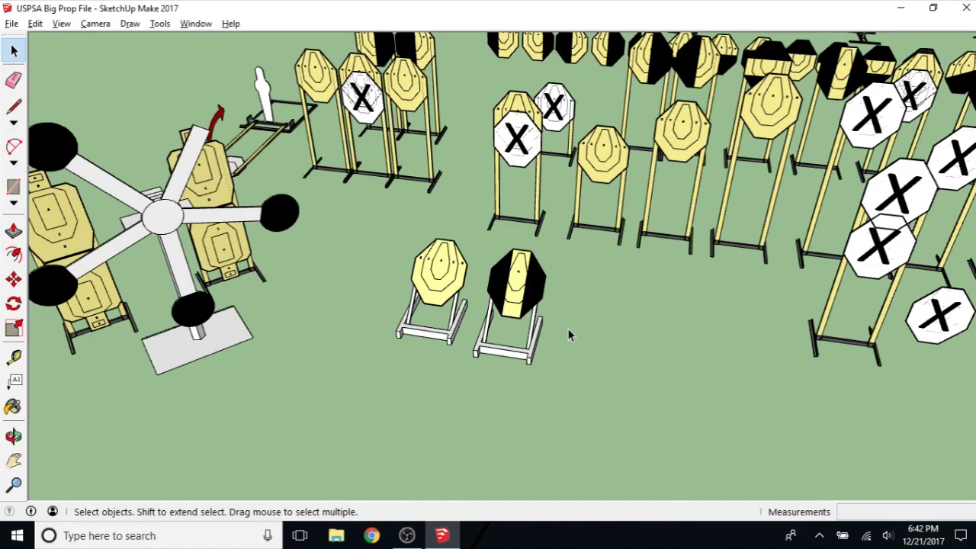
{"action": "scroll", "coordinate": [567, 328], "scroll_direction": "down", "scroll_amount": 5}
{"action": "middle_click_drag", "start_coordinate": [612, 329], "coordinate": [549, 299]}
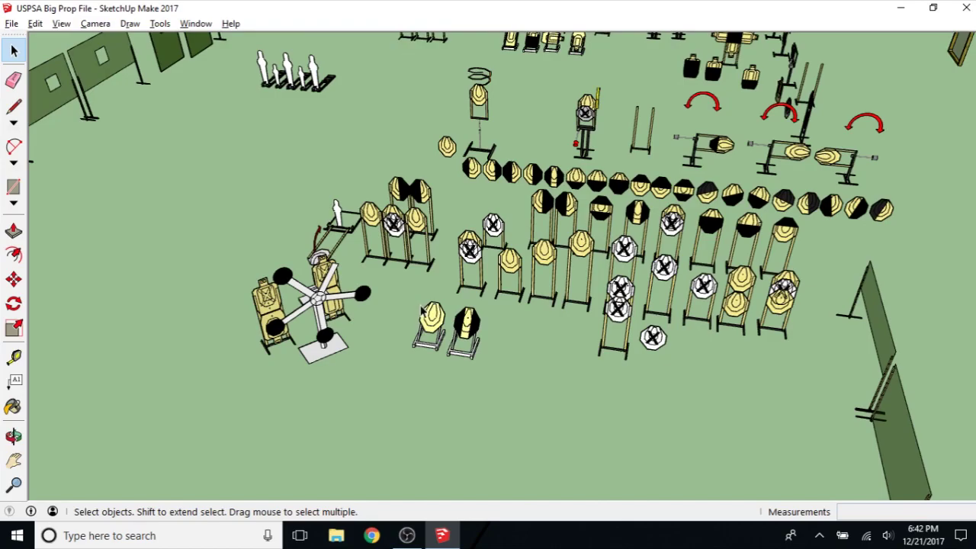
{"action": "scroll", "coordinate": [540, 250], "scroll_direction": "down", "scroll_amount": 5}
{"action": "middle_click_drag", "start_coordinate": [488, 248], "coordinate": [456, 207]}
{"action": "scroll", "coordinate": [458, 214], "scroll_direction": "up", "scroll_amount": 2}
{"action": "middle_click_drag", "start_coordinate": [596, 252], "coordinate": [643, 224]}
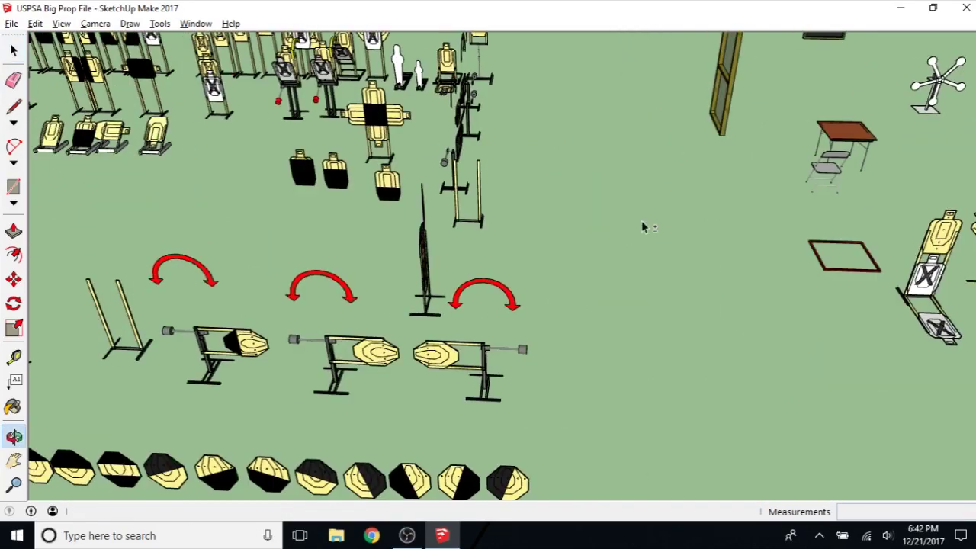
{"action": "left_click", "coordinate": [479, 222]}
{"action": "middle_click_drag", "start_coordinate": [488, 233], "coordinate": [634, 247]}
{"action": "scroll", "coordinate": [635, 218], "scroll_direction": "up", "scroll_amount": 5}
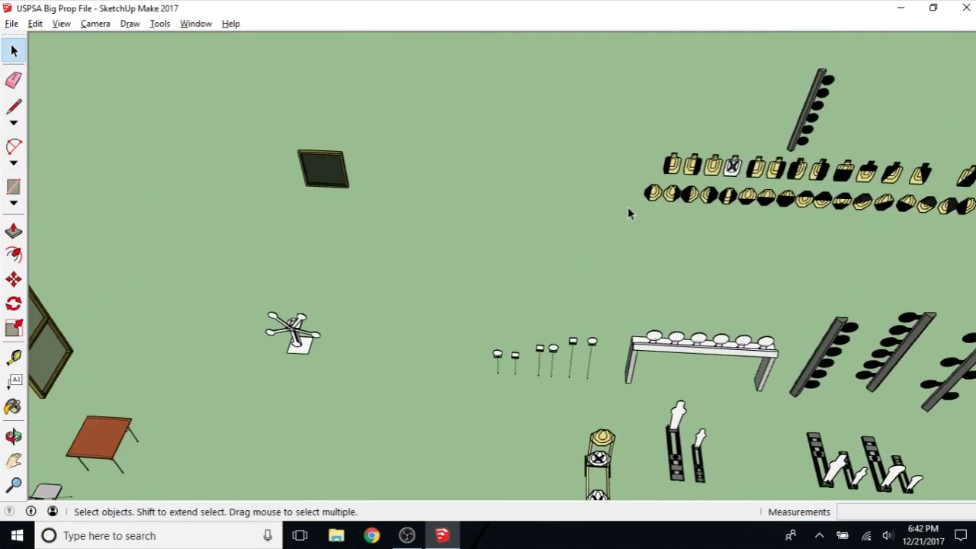
{"action": "left_click", "coordinate": [591, 205]}
- Copy the white X-marked target from the row of loose targets near the pasted stand
{"action": "middle_click_drag", "start_coordinate": [591, 206], "coordinate": [602, 252]}
{"action": "key", "text": "m"}
{"action": "scroll", "coordinate": [601, 251], "scroll_direction": "up", "scroll_amount": 3}
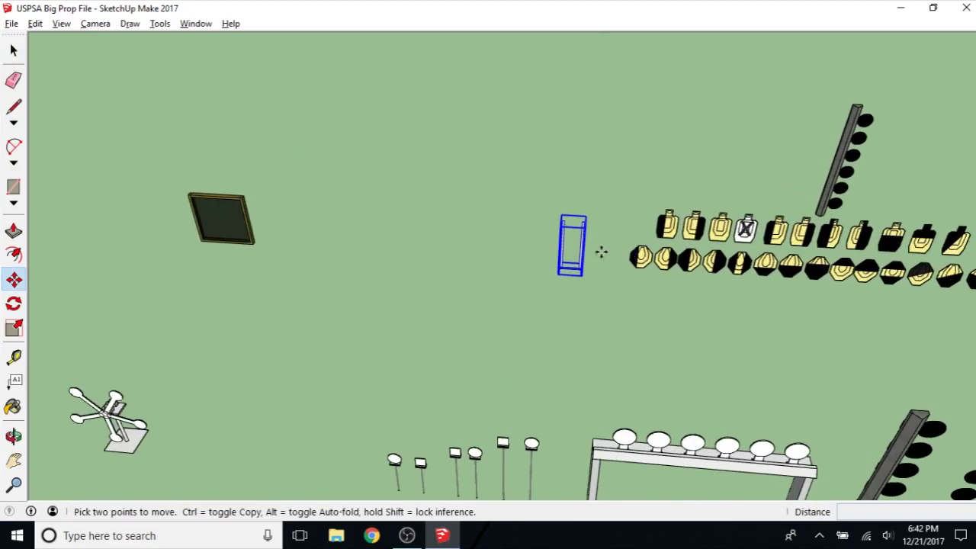
{"action": "scroll", "coordinate": [599, 248], "scroll_direction": "up", "scroll_amount": 4}
{"action": "key", "text": "space"}
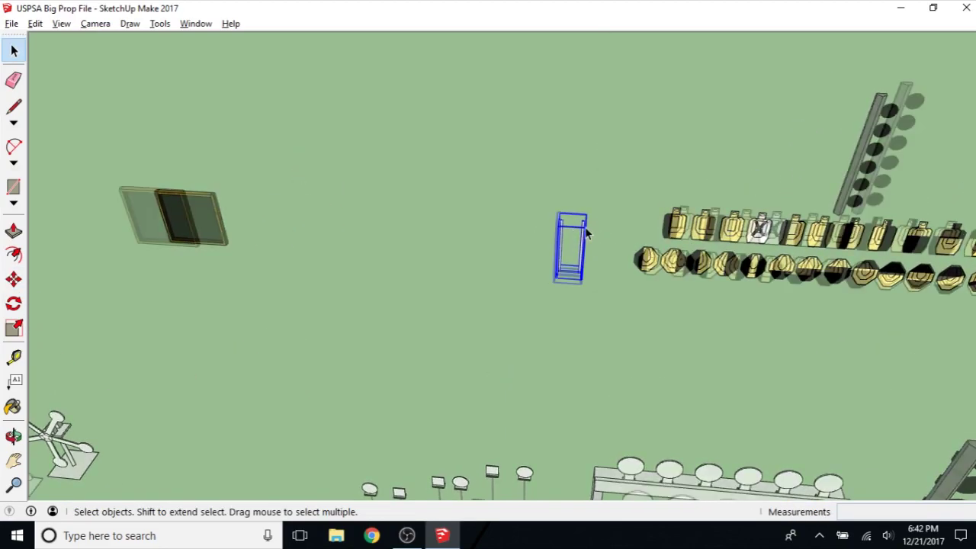
{"action": "scroll", "coordinate": [585, 231], "scroll_direction": "up", "scroll_amount": 3}
{"action": "middle_click_drag", "start_coordinate": [584, 229], "coordinate": [466, 279]}
{"action": "scroll", "coordinate": [488, 279], "scroll_direction": "down", "scroll_amount": 4}
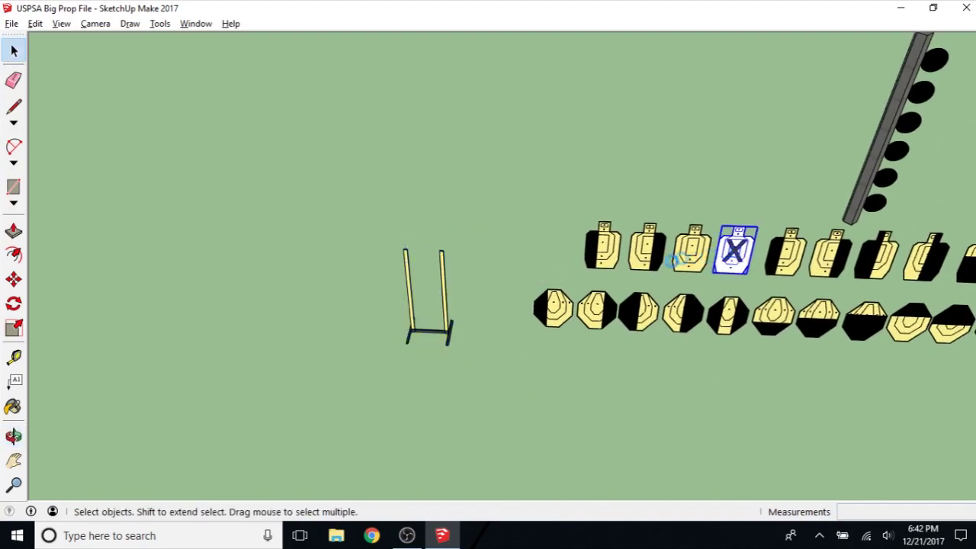
- Open the pasted stand's group for editing and paste the copied target across the upper part of its two posts
{"action": "right_click", "coordinate": [443, 279]}
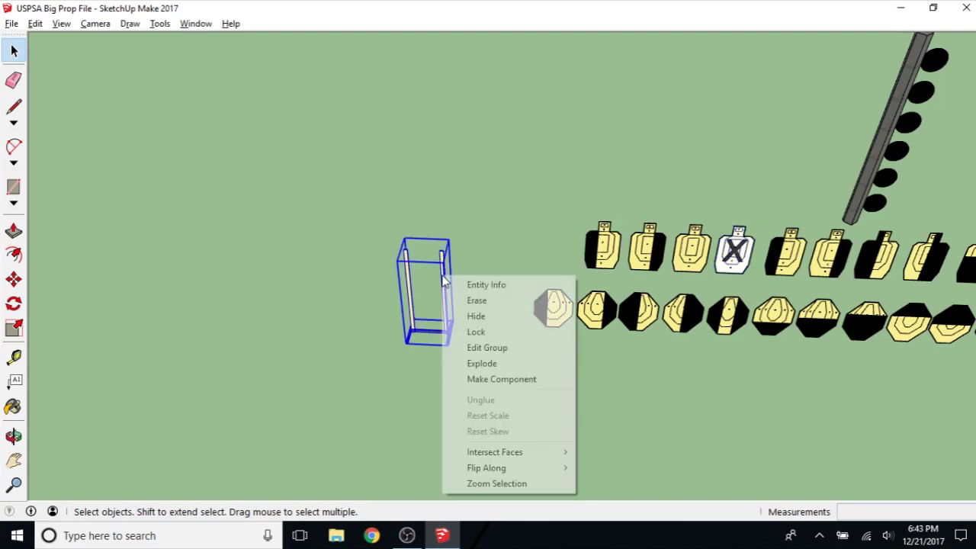
{"action": "left_click", "coordinate": [480, 346]}
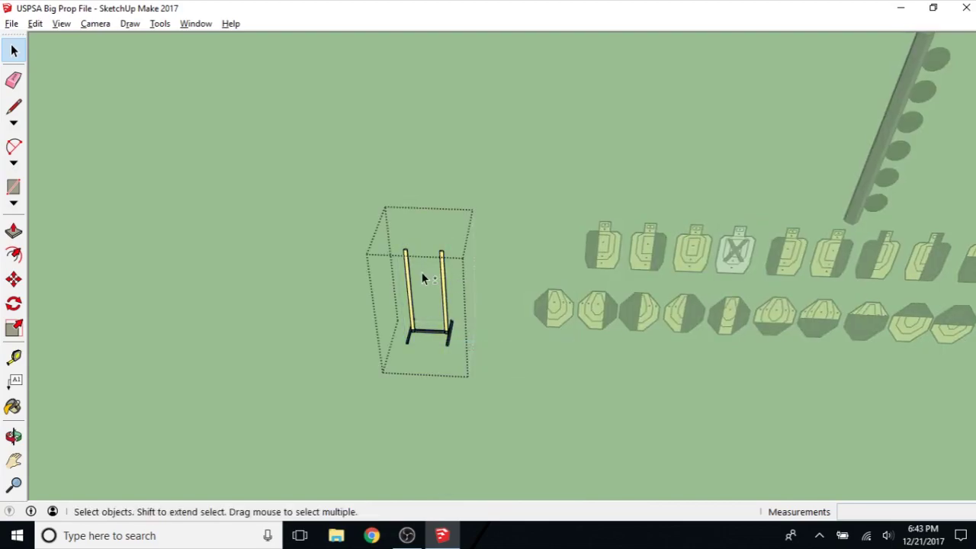
{"action": "scroll", "coordinate": [418, 271], "scroll_direction": "up", "scroll_amount": 4}
{"action": "mouse_move", "coordinate": [410, 282]}
{"action": "middle_mouse_down"}
{"action": "mouse_move", "coordinate": [414, 315]}
{"action": "mouse_move", "coordinate": [422, 294]}
{"action": "middle_mouse_up"}
{"action": "key", "text": "ctrl+v"}
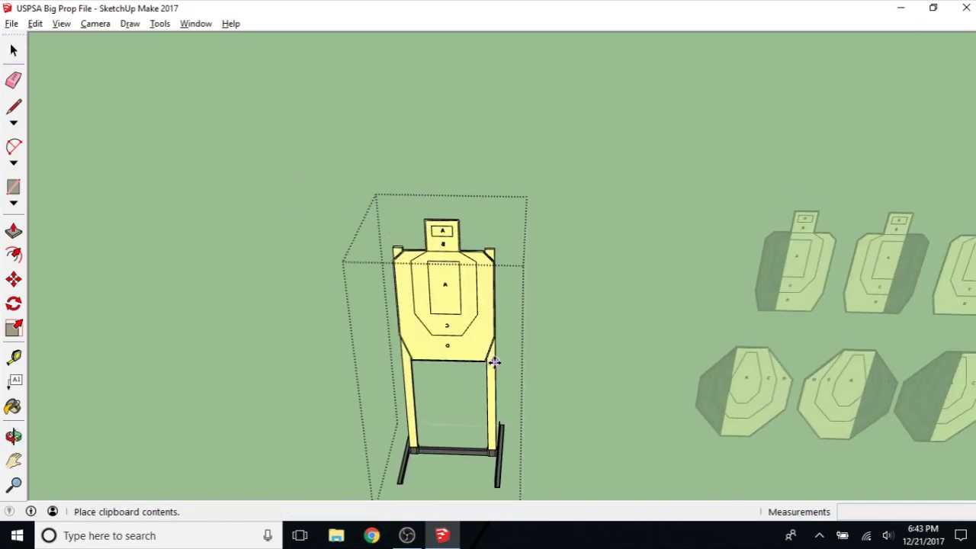
{"action": "left_click", "coordinate": [494, 363]}
- Turn the pasted target around its vertical axis so its white X-marked face points to the front of the stand
{"action": "middle_click_drag", "start_coordinate": [427, 268], "coordinate": [501, 371]}
{"action": "key", "text": "q"}
{"action": "key", "text": "m"}
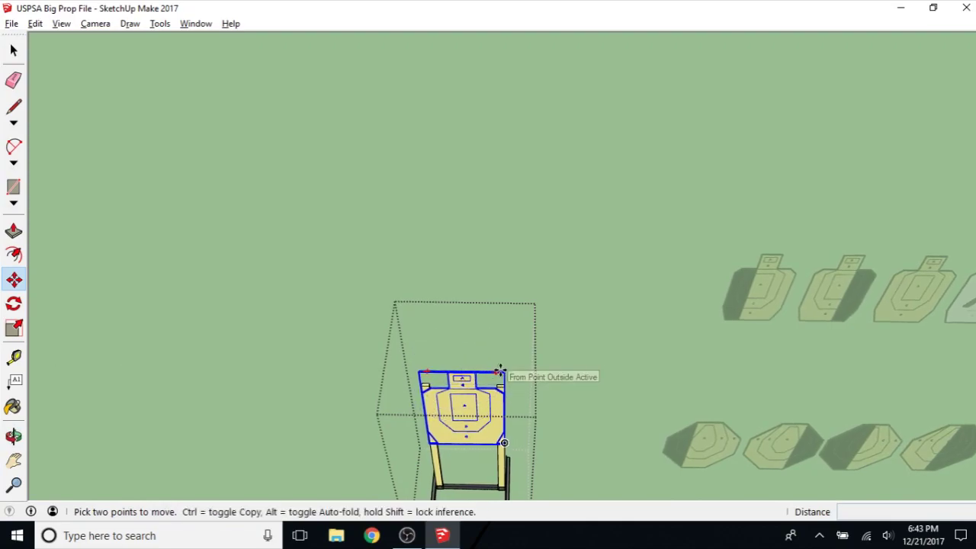
{"action": "key", "text": "q"}
{"action": "left_click", "coordinate": [496, 370]}
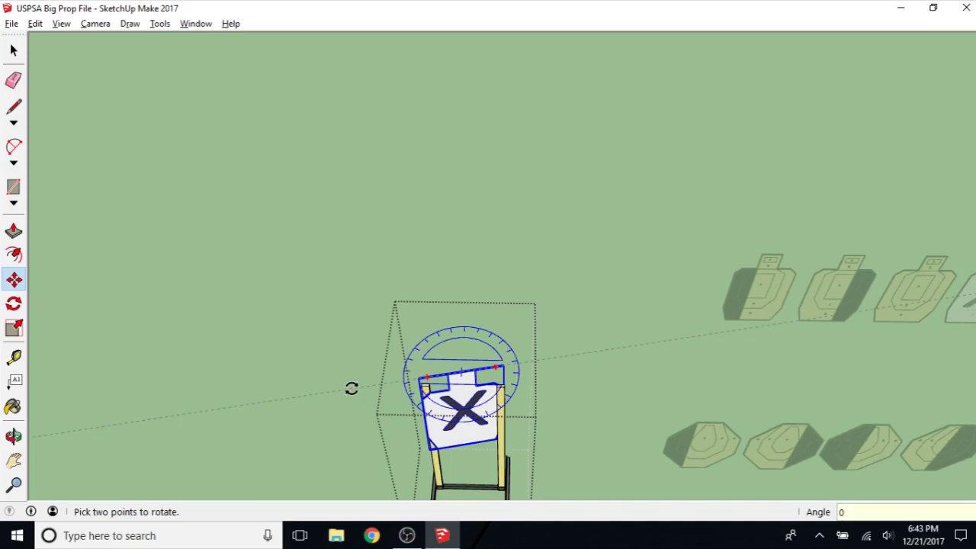
{"action": "key", "text": "Escape"}
- Rotate the X-marked target upside down in its own plane on the posts and finish editing the stand's group
{"action": "key", "text": "m"}
{"action": "middle_click_drag", "start_coordinate": [383, 453], "coordinate": [528, 313]}
{"action": "scroll", "coordinate": [511, 330], "scroll_direction": "up", "scroll_amount": 2}
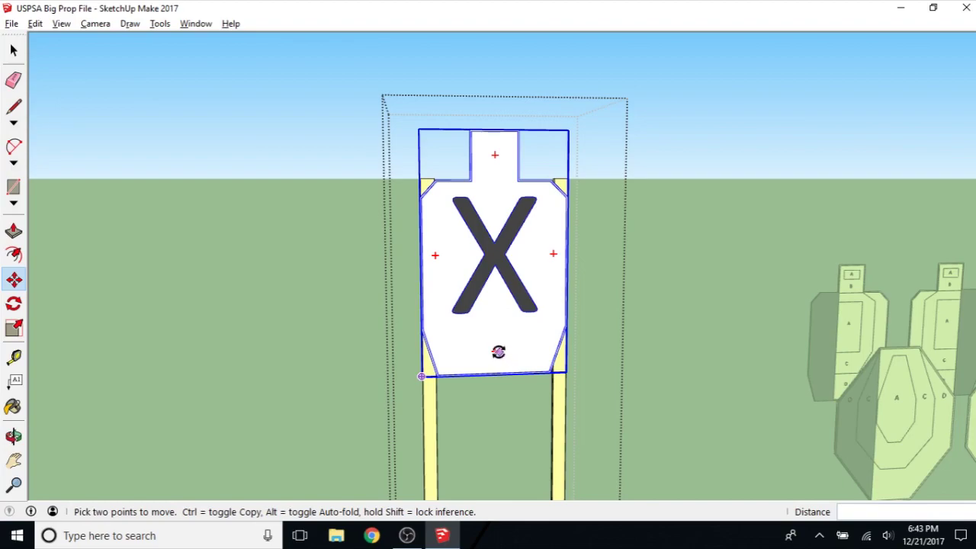
{"action": "mouse_move", "coordinate": [492, 352]}
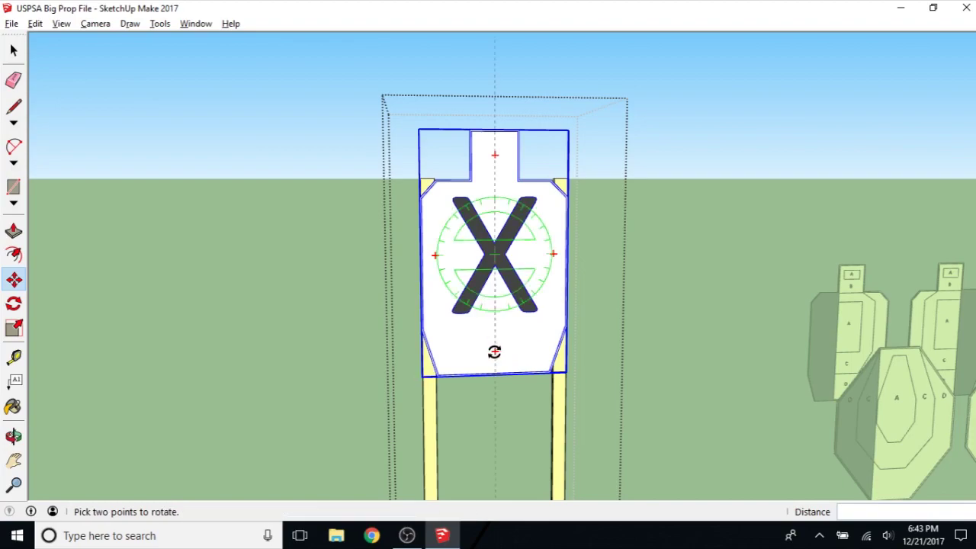
{"action": "left_click", "coordinate": [495, 351]}
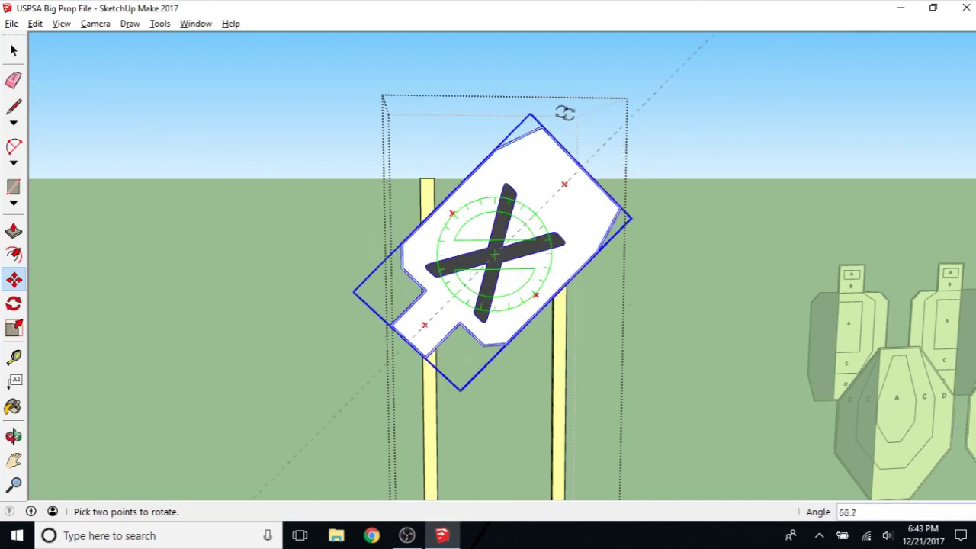
{"action": "type", "text": "90"}
{"action": "key", "text": "Return"}
{"action": "scroll", "coordinate": [500, 218], "scroll_direction": "down", "scroll_amount": 2}
{"action": "middle_click_drag", "start_coordinate": [501, 218], "coordinate": [471, 277]}
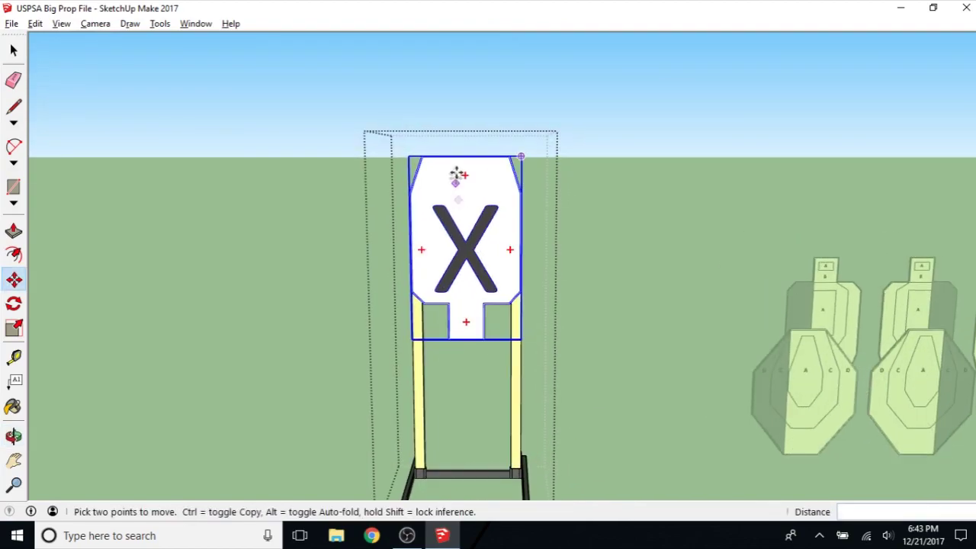
{"action": "right_click", "coordinate": [593, 229]}
{"action": "left_click", "coordinate": [623, 237]}
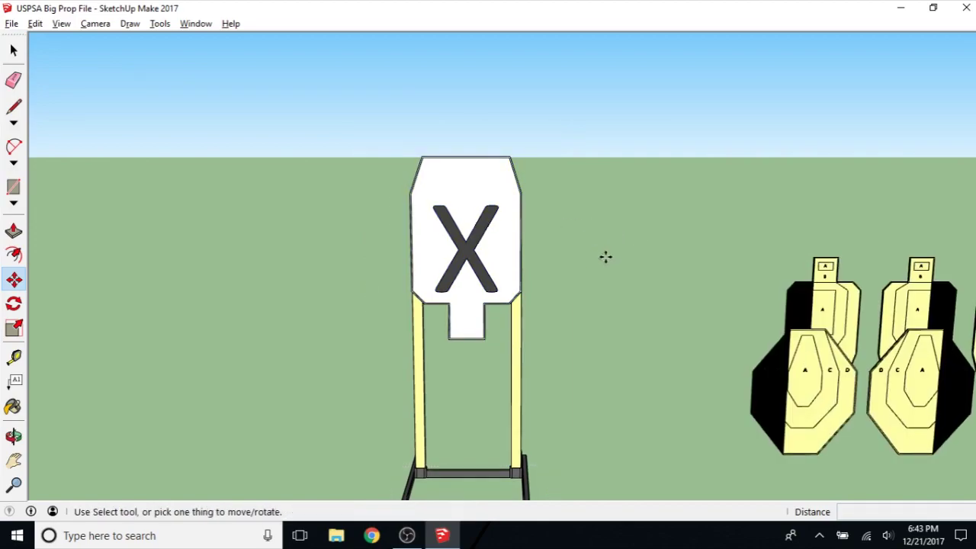
- Copy the loose target that is black from just below the shoulders down, beside the cross-shaped prop
{"action": "scroll", "coordinate": [488, 276], "scroll_direction": "down", "scroll_amount": 2}
{"action": "middle_click_drag", "start_coordinate": [513, 260], "coordinate": [533, 336]}
{"action": "key", "text": "space"}
{"action": "scroll", "coordinate": [494, 320], "scroll_direction": "down", "scroll_amount": 2}
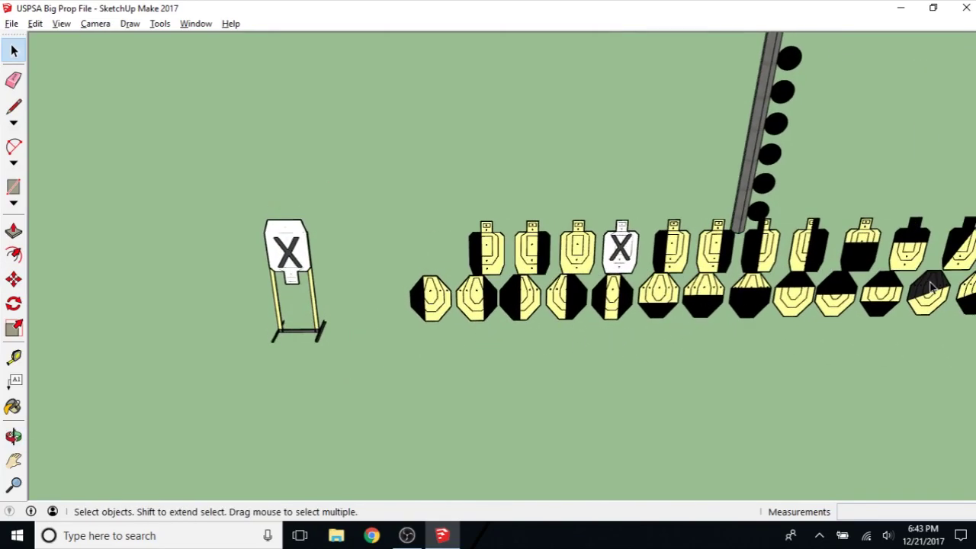
{"action": "middle_click_drag", "start_coordinate": [875, 259], "coordinate": [587, 232]}
{"action": "scroll", "coordinate": [649, 252], "scroll_direction": "down", "scroll_amount": 3}
{"action": "middle_click_drag", "start_coordinate": [513, 239], "coordinate": [532, 283]}
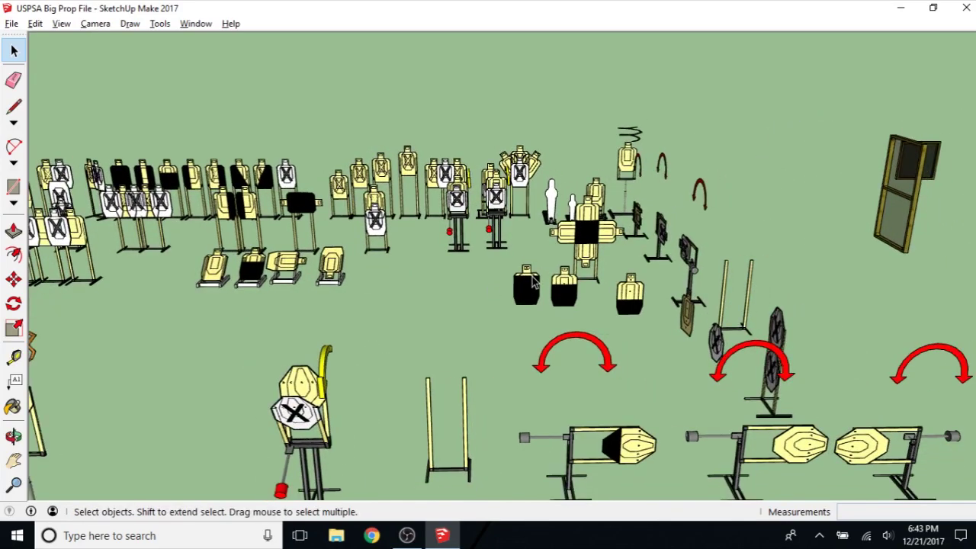
{"action": "scroll", "coordinate": [532, 282], "scroll_direction": "up", "scroll_amount": 3}
{"action": "left_click", "coordinate": [540, 298]}
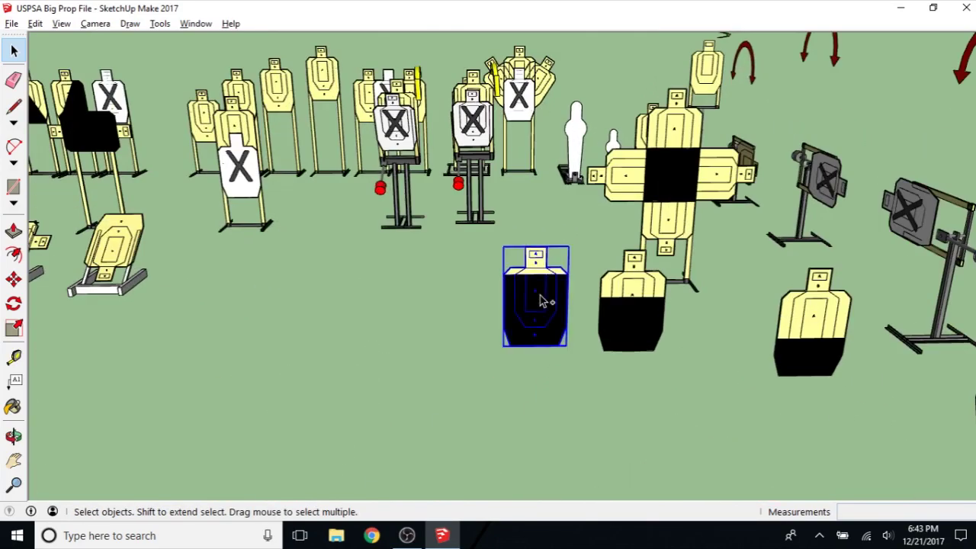
- Open the upside-down X prop's group for editing and paste the black-bodied target over the lower part of its stand
{"action": "scroll", "coordinate": [555, 305], "scroll_direction": "down", "scroll_amount": 2}
{"action": "middle_click_drag", "start_coordinate": [555, 305], "coordinate": [272, 322]}
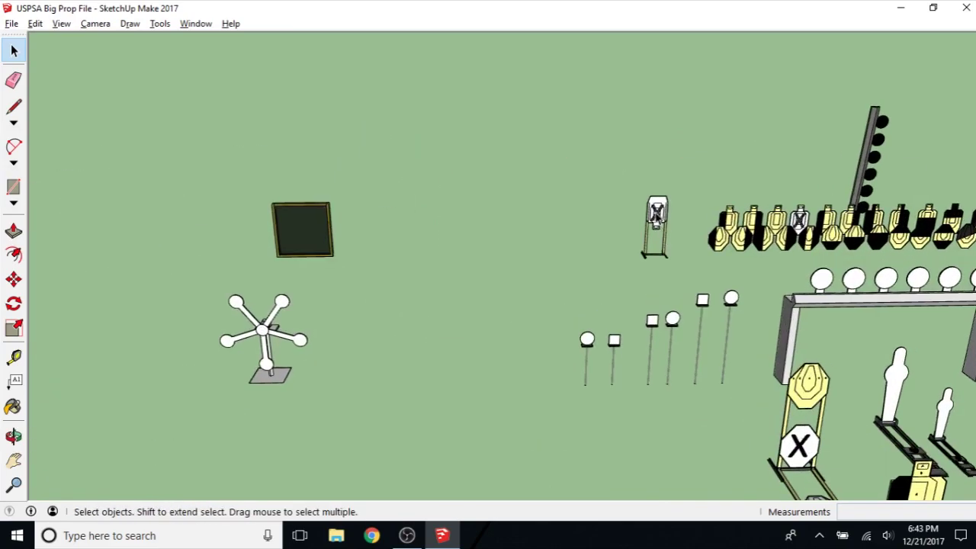
{"action": "scroll", "coordinate": [645, 233], "scroll_direction": "up", "scroll_amount": 5}
{"action": "middle_click_drag", "start_coordinate": [645, 233], "coordinate": [632, 226]}
{"action": "right_click", "coordinate": [632, 226]}
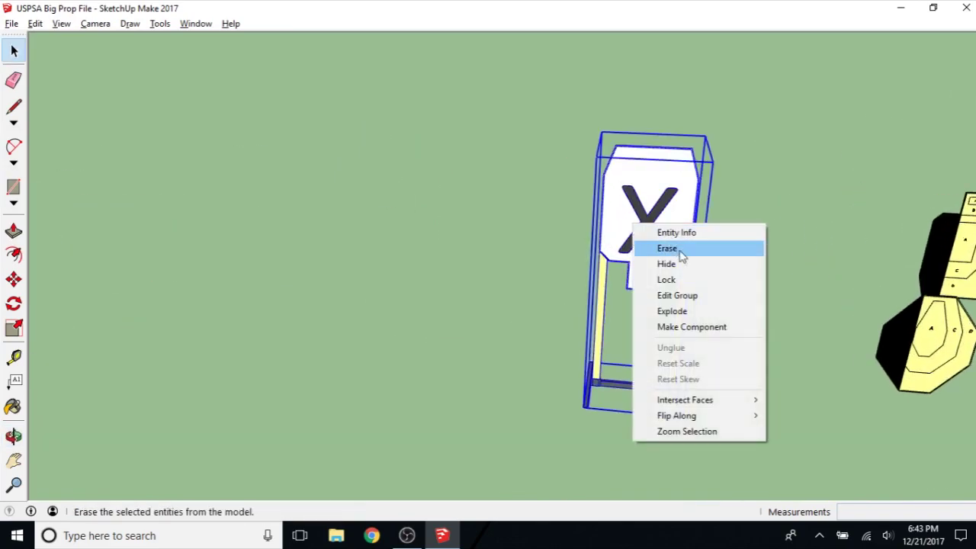
{"action": "left_click", "coordinate": [688, 292]}
{"action": "middle_click_drag", "start_coordinate": [688, 292], "coordinate": [617, 240]}
{"action": "key", "text": "ctrl+v"}
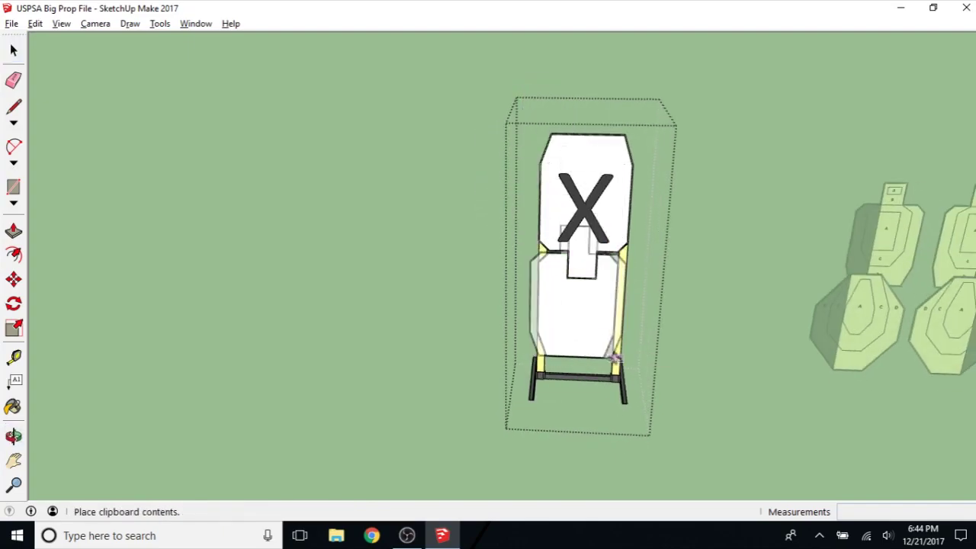
{"action": "left_click", "coordinate": [615, 366]}
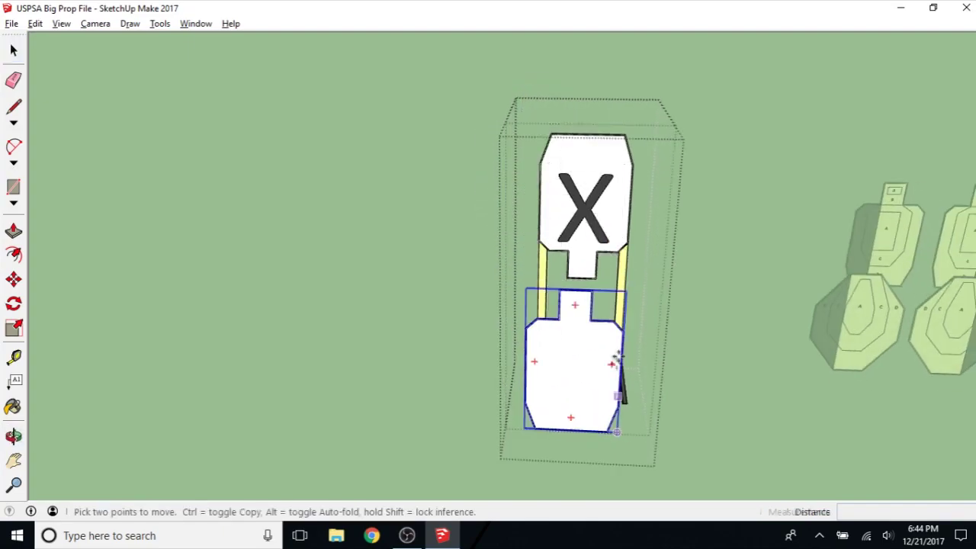
- Turn the pasted target around its vertical axis so its black-bodied scoring face points forward
{"action": "middle_click_drag", "start_coordinate": [615, 366], "coordinate": [616, 429]}
{"action": "key", "text": "m"}
{"action": "scroll", "coordinate": [610, 344], "scroll_direction": "up", "scroll_amount": 4}
{"action": "key", "text": "q"}
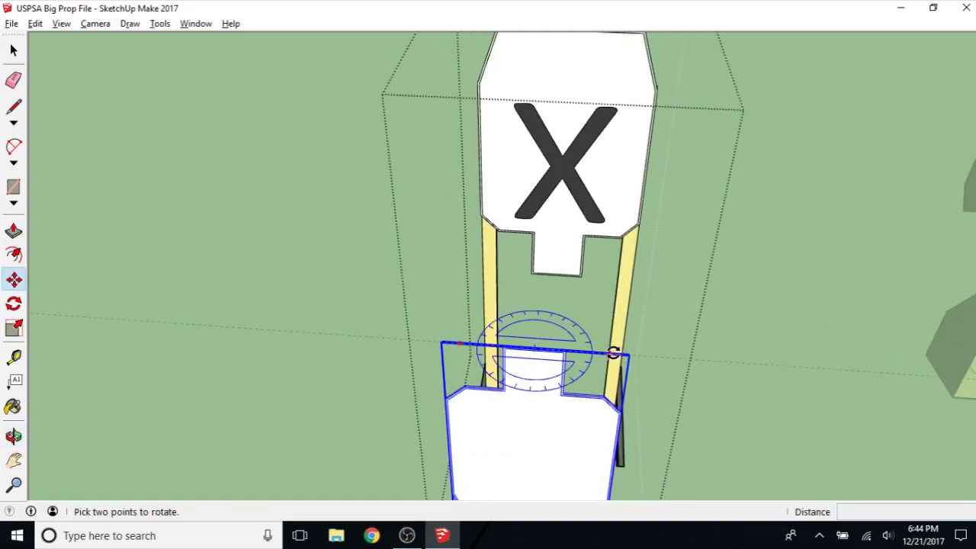
{"action": "left_click", "coordinate": [612, 352]}
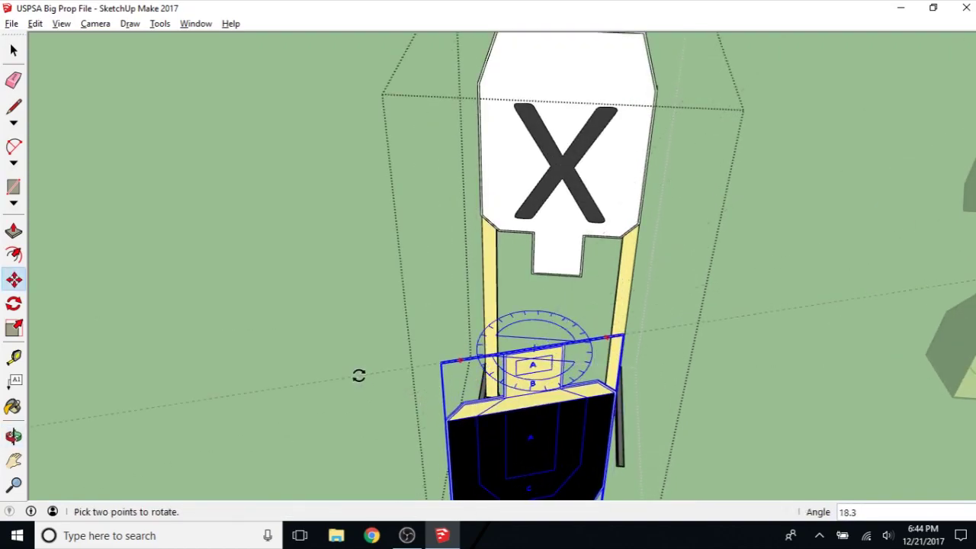
{"action": "key", "text": "Escape"}
- Move the black-bodied target by its edge endpoint against the front of the posts, over the X-marked target
{"action": "key", "text": "m"}
{"action": "middle_click_drag", "start_coordinate": [443, 382], "coordinate": [772, 311]}
{"action": "scroll", "coordinate": [669, 341], "scroll_direction": "up", "scroll_amount": 3}
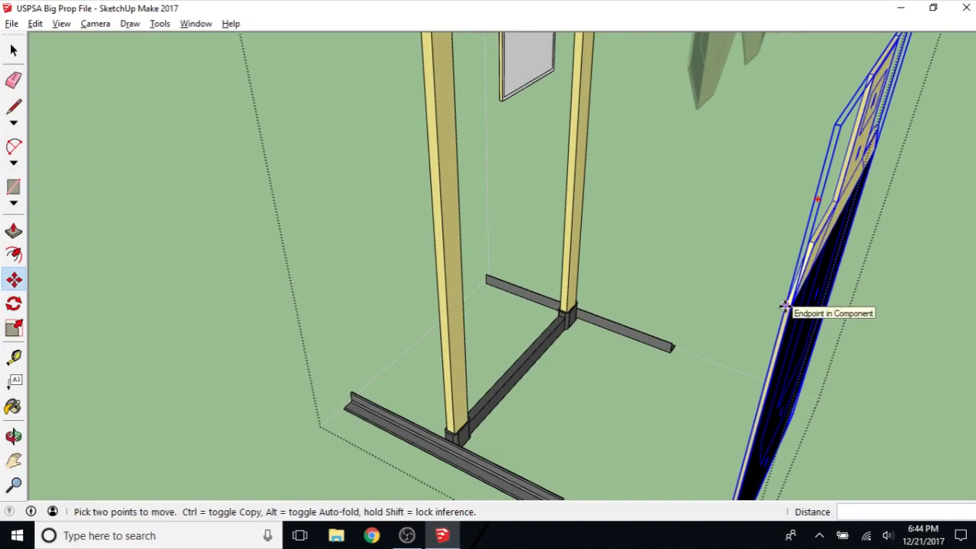
{"action": "left_click", "coordinate": [786, 306]}
{"action": "middle_click_drag", "start_coordinate": [671, 228], "coordinate": [723, 274]}
{"action": "left_click", "coordinate": [549, 185]}
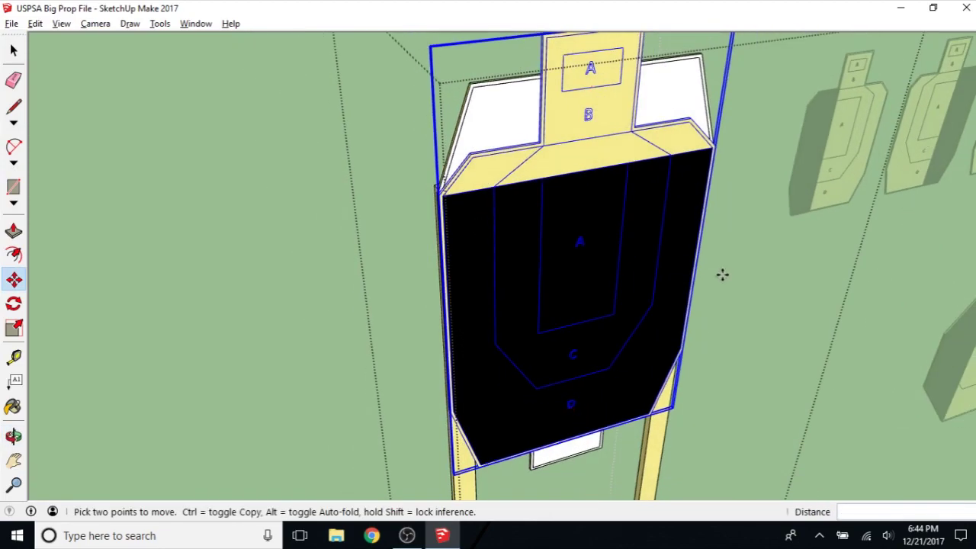
- Lower the black-bodied target 4 7/8" along the blue axis, exposing the top of the white target behind it
{"action": "scroll", "coordinate": [571, 233], "scroll_direction": "up", "scroll_amount": 3}
{"action": "middle_click_drag", "start_coordinate": [571, 234], "coordinate": [577, 298]}
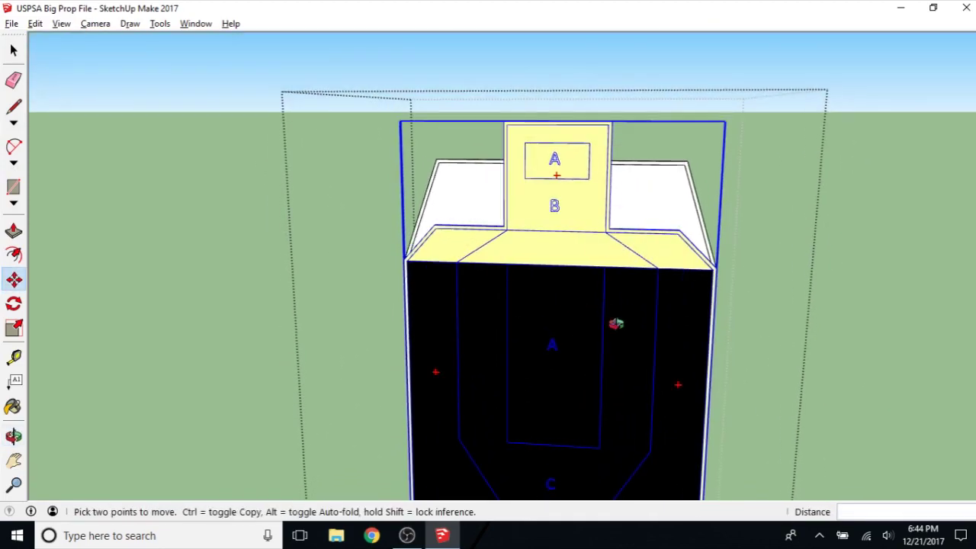
{"action": "scroll", "coordinate": [616, 322], "scroll_direction": "up", "scroll_amount": 2}
{"action": "scroll", "coordinate": [621, 239], "scroll_direction": "down", "scroll_amount": 2}
{"action": "left_click", "coordinate": [627, 242]}
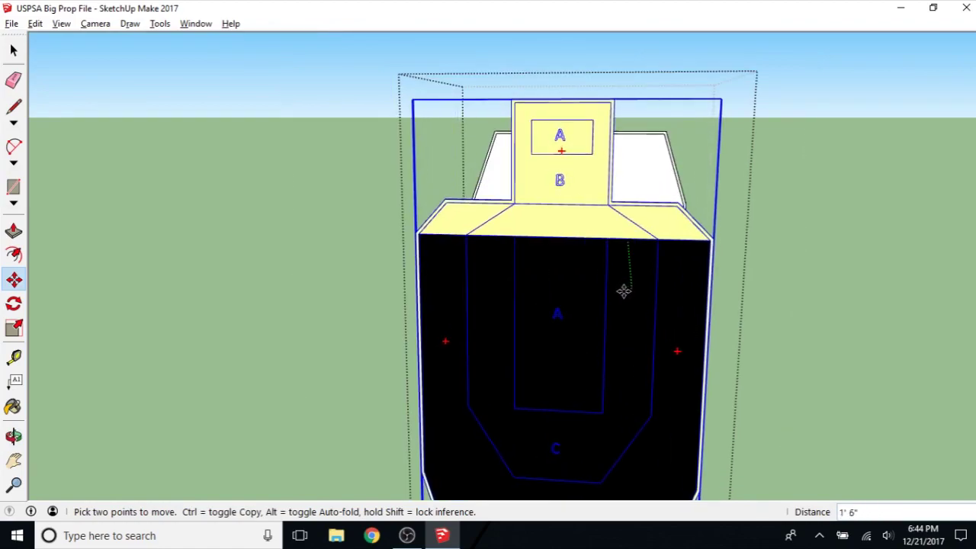
{"action": "middle_click_drag", "start_coordinate": [621, 305], "coordinate": [719, 314]}
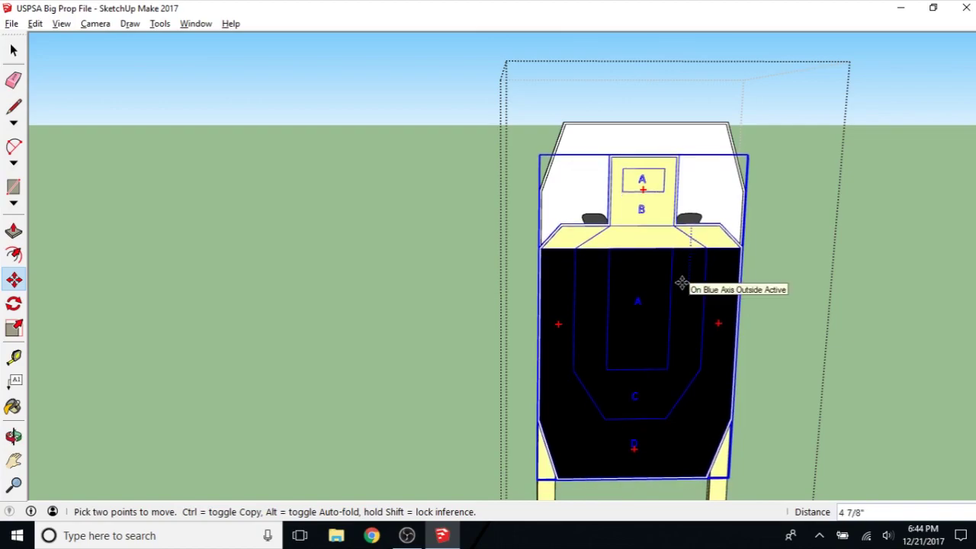
{"action": "left_click", "coordinate": [681, 284]}
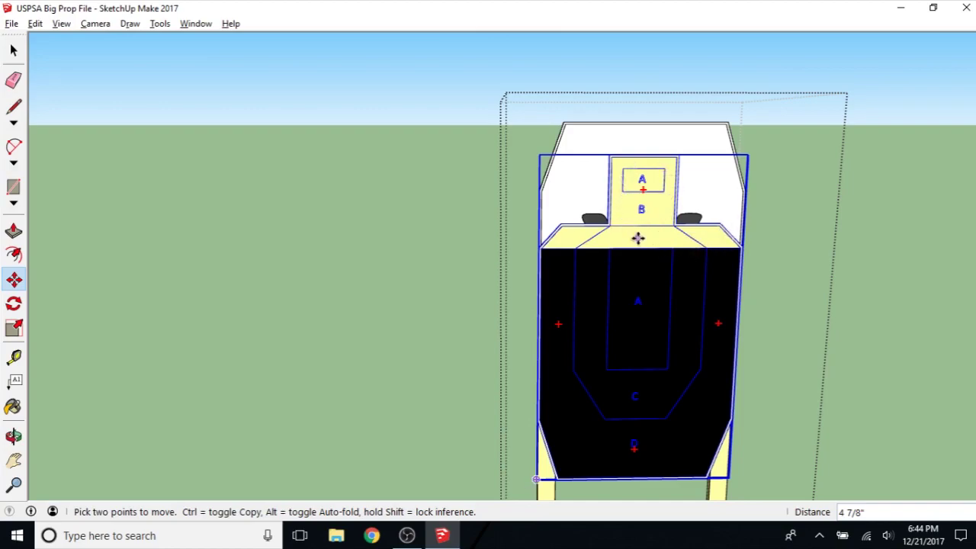
- Finish editing the prop's group and copy the plain yellow target from the row of loose targets
{"action": "scroll", "coordinate": [637, 238], "scroll_direction": "down", "scroll_amount": 5}
{"action": "right_click", "coordinate": [497, 264]}
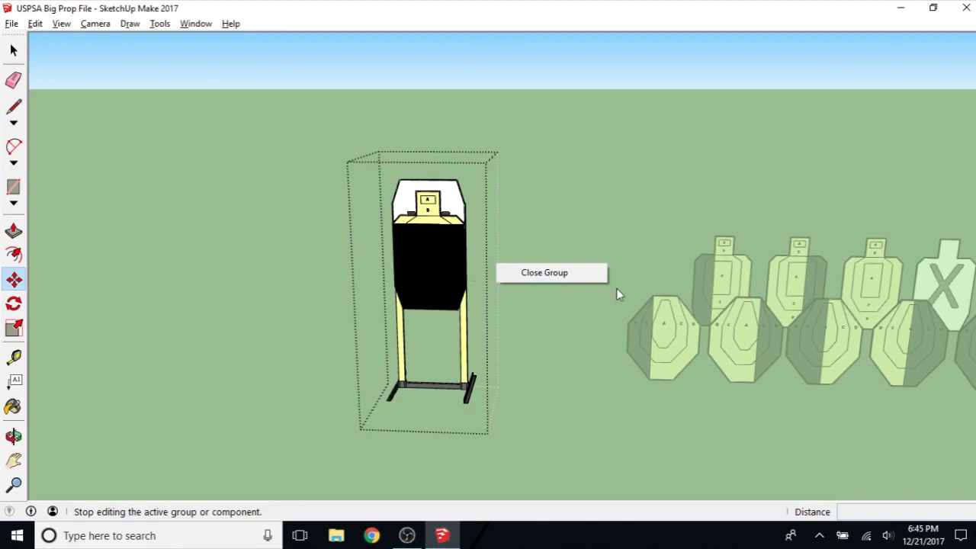
{"action": "left_click", "coordinate": [551, 276]}
{"action": "middle_click_drag", "start_coordinate": [569, 294], "coordinate": [696, 278]}
{"action": "key", "text": "space"}
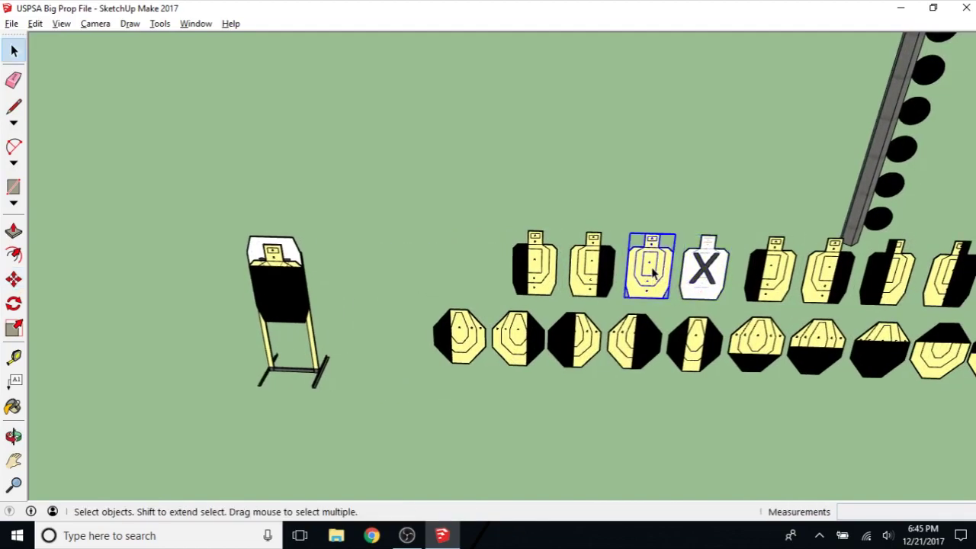
- Reopen the two-target prop's group for editing and paste the plain target in front of the lower posts
{"action": "middle_click_drag", "start_coordinate": [450, 303], "coordinate": [503, 294]}
{"action": "scroll", "coordinate": [446, 273], "scroll_direction": "up", "scroll_amount": 5}
{"action": "right_click", "coordinate": [459, 271]}
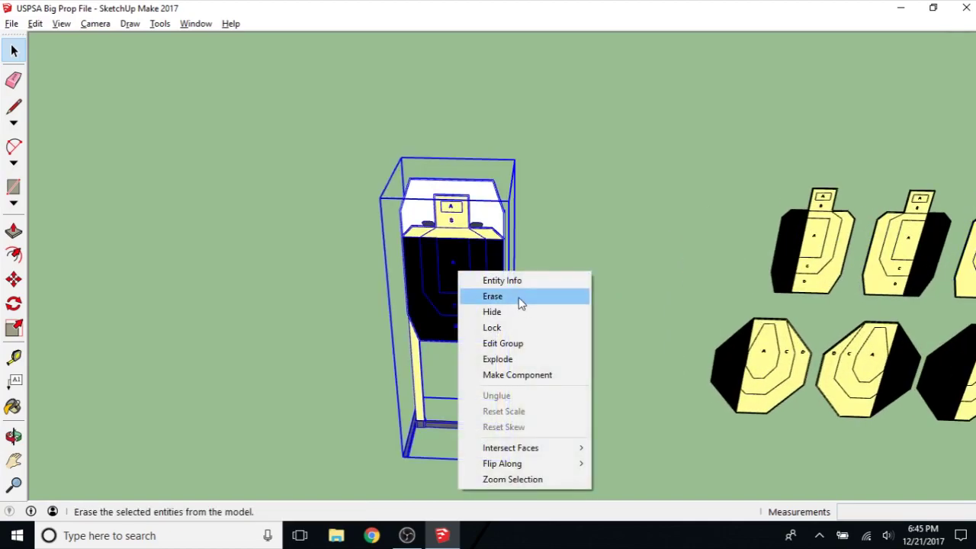
{"action": "left_click", "coordinate": [512, 343]}
{"action": "scroll", "coordinate": [467, 309], "scroll_direction": "up", "scroll_amount": 3}
{"action": "key", "text": "m"}
{"action": "key", "text": "ctrl+v"}
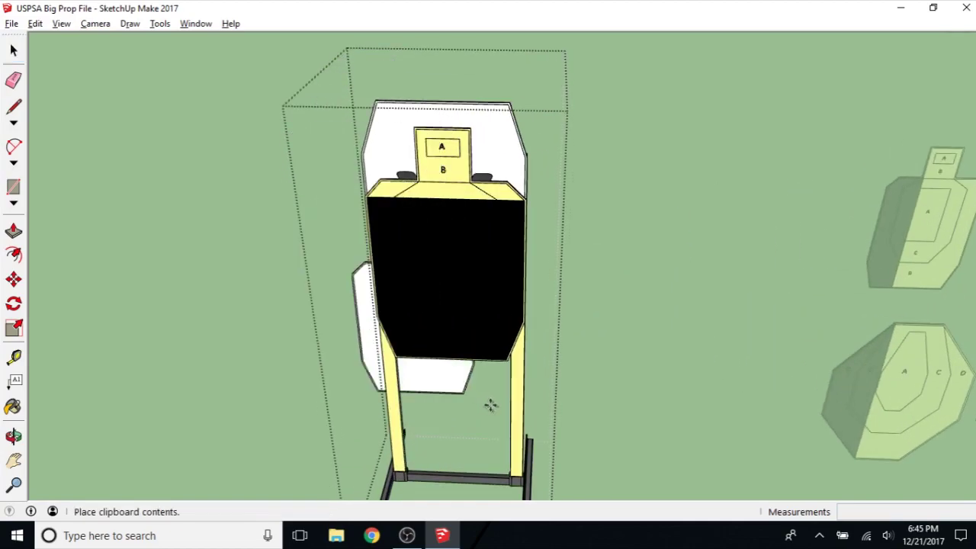
{"action": "middle_click_drag", "start_coordinate": [507, 434], "coordinate": [508, 252]}
{"action": "left_click", "coordinate": [529, 359]}
- Turn the plain target around its vertical axis so its scoring face points forward
{"action": "key", "text": "q"}
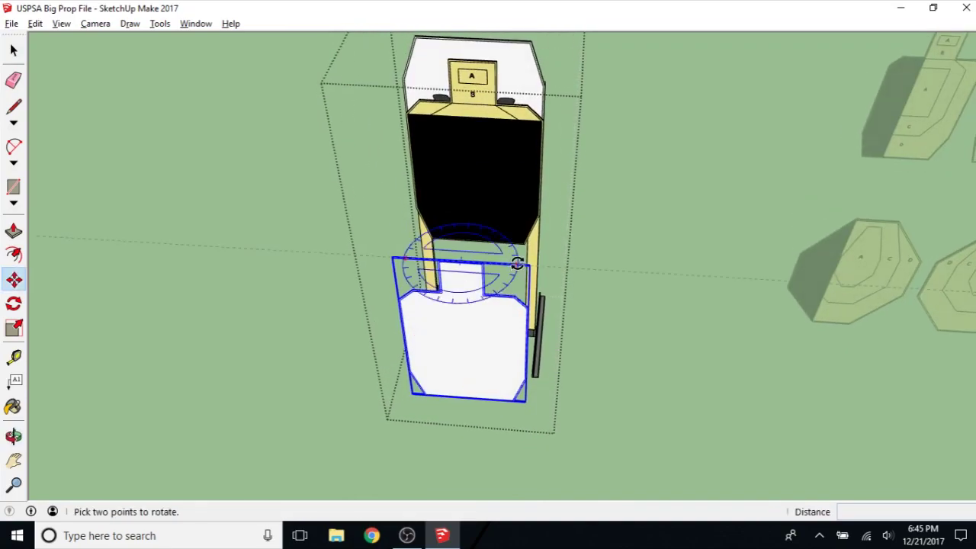
{"action": "left_click", "coordinate": [461, 263]}
{"action": "left_click", "coordinate": [517, 265]}
- Move the plain target against the front of the black-bodied one, low enough to leave a black band above its head
{"action": "key", "text": "m"}
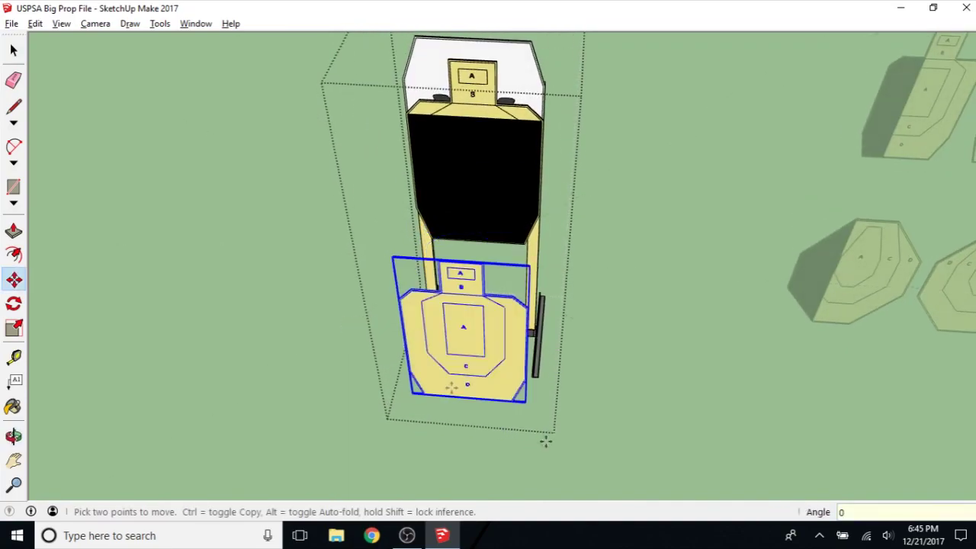
{"action": "scroll", "coordinate": [450, 324], "scroll_direction": "up", "scroll_amount": 3}
{"action": "middle_click_drag", "start_coordinate": [436, 307], "coordinate": [736, 254]}
{"action": "scroll", "coordinate": [736, 254], "scroll_direction": "up", "scroll_amount": 3}
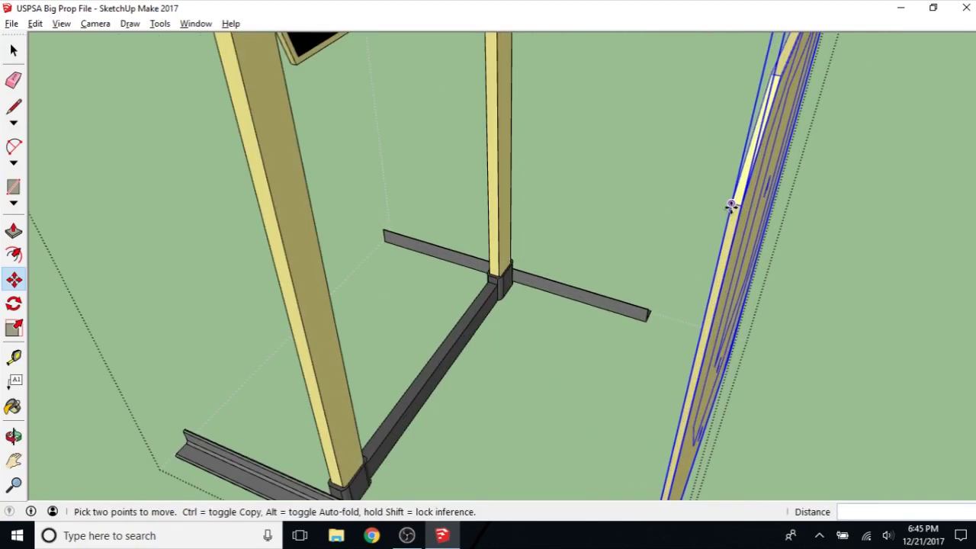
{"action": "middle_click_drag", "start_coordinate": [730, 202], "coordinate": [669, 509]}
{"action": "key", "text": "m"}
{"action": "left_click", "coordinate": [671, 458]}
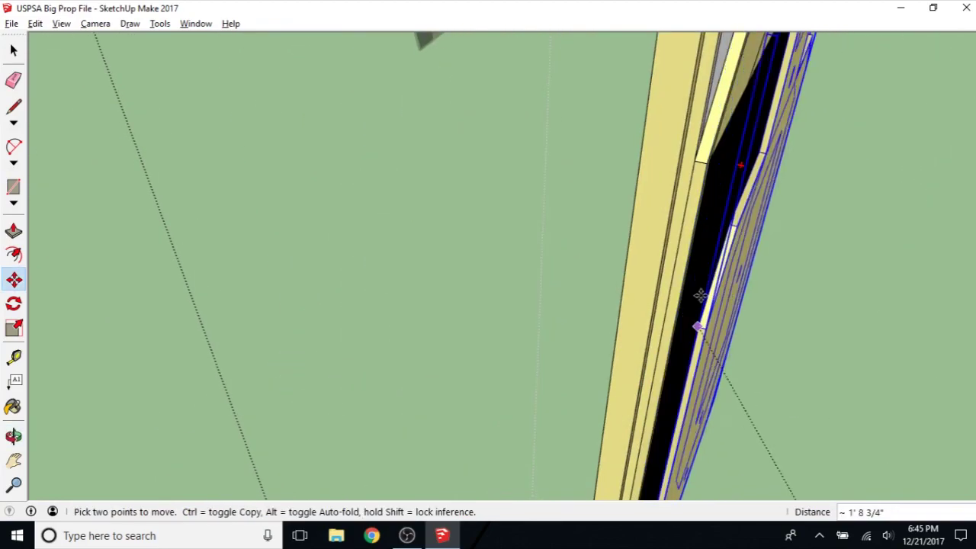
{"action": "middle_click_drag", "start_coordinate": [707, 166], "coordinate": [623, 453]}
{"action": "scroll", "coordinate": [566, 400], "scroll_direction": "down", "scroll_amount": 2}
{"action": "middle_click_drag", "start_coordinate": [552, 392], "coordinate": [541, 241]}
{"action": "scroll", "coordinate": [488, 335], "scroll_direction": "down", "scroll_amount": 2}
{"action": "left_click", "coordinate": [540, 237]}
{"action": "middle_click_drag", "start_coordinate": [536, 290], "coordinate": [632, 327]}
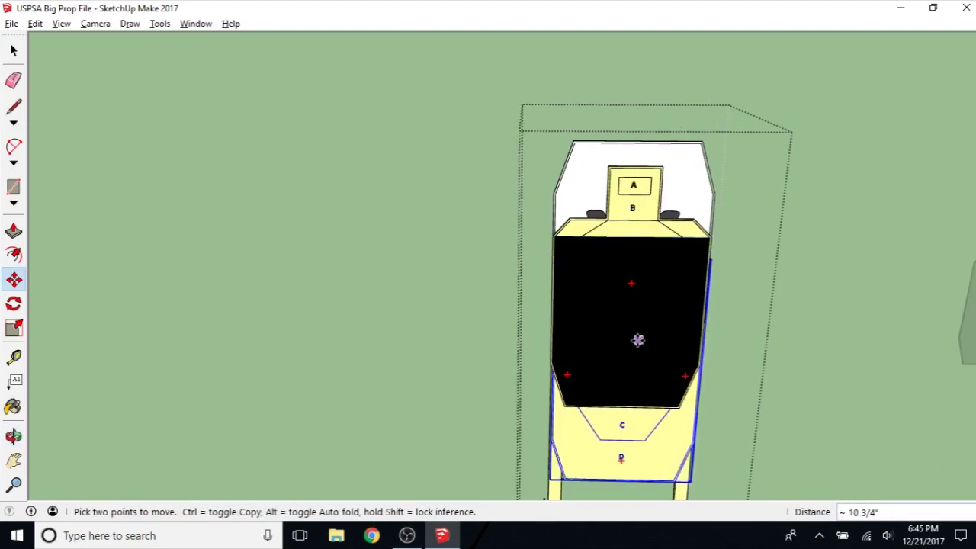
{"action": "middle_click_drag", "start_coordinate": [638, 343], "coordinate": [642, 320]}
{"action": "key", "text": "Escape"}
- Finish editing the group and select the whole three-target prop
{"action": "key", "text": "space"}
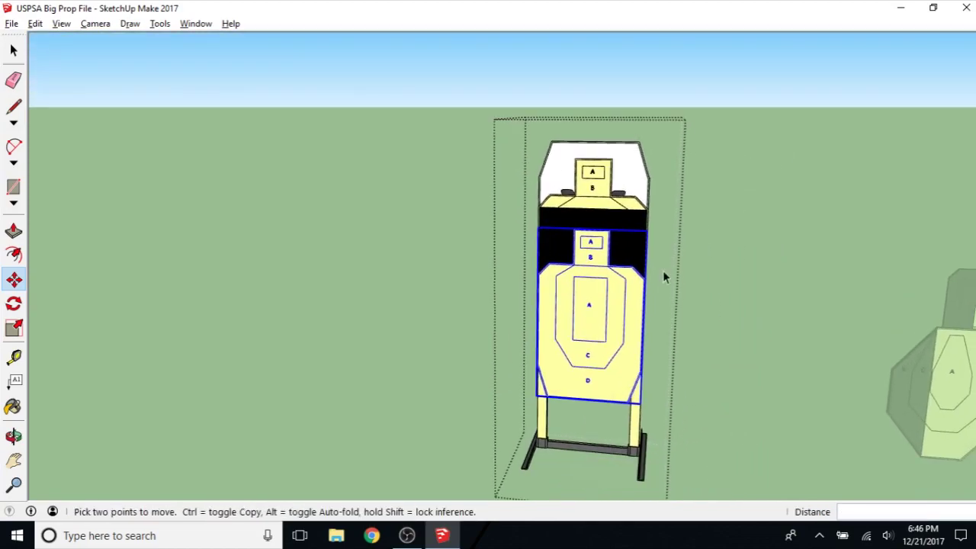
{"action": "right_click", "coordinate": [706, 239]}
{"action": "left_click", "coordinate": [748, 243]}
{"action": "middle_click_drag", "start_coordinate": [748, 250], "coordinate": [601, 261]}
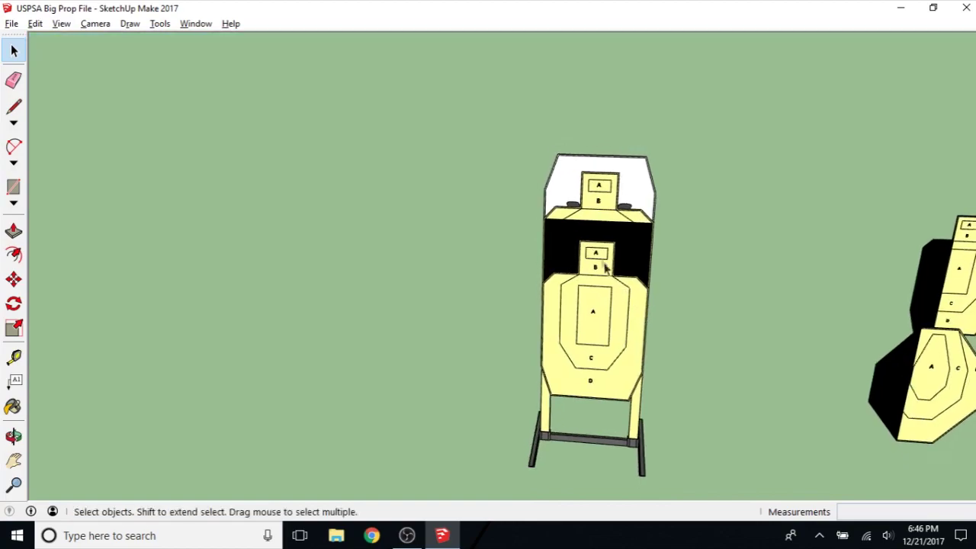
{"action": "left_click", "coordinate": [599, 255]}
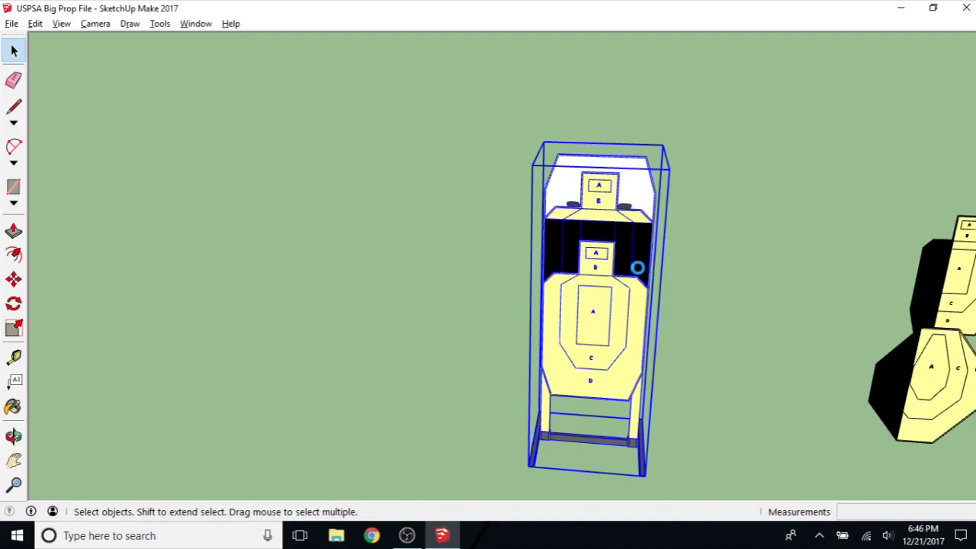
{"action": "scroll", "coordinate": [610, 296], "scroll_direction": "down", "scroll_amount": 5}
{"action": "scroll", "coordinate": [613, 325], "scroll_direction": "up", "scroll_amount": 3}
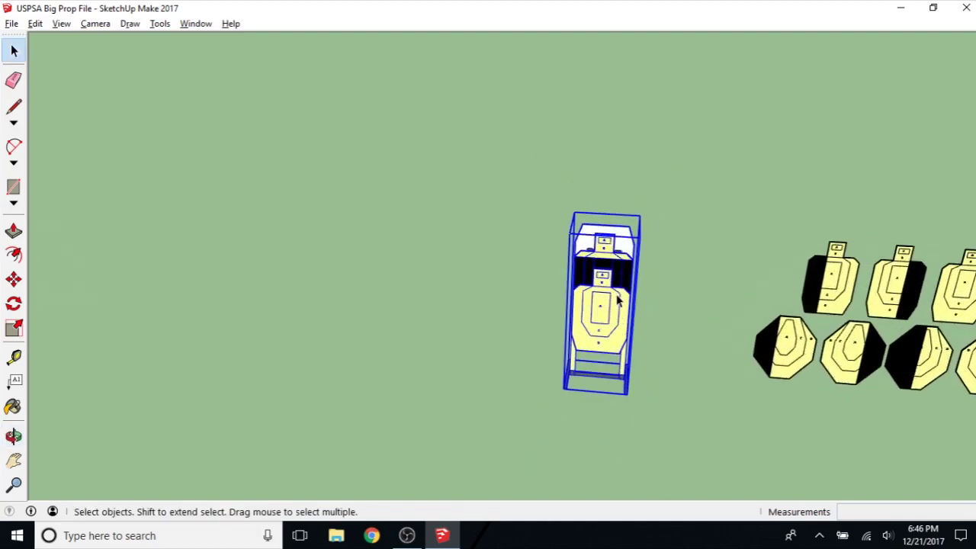
- Move the three-target prop into the back row of stands, between the X-marked no-shoot and the shortest plain target
{"action": "key", "text": "m"}
{"action": "left_click", "coordinate": [588, 401]}
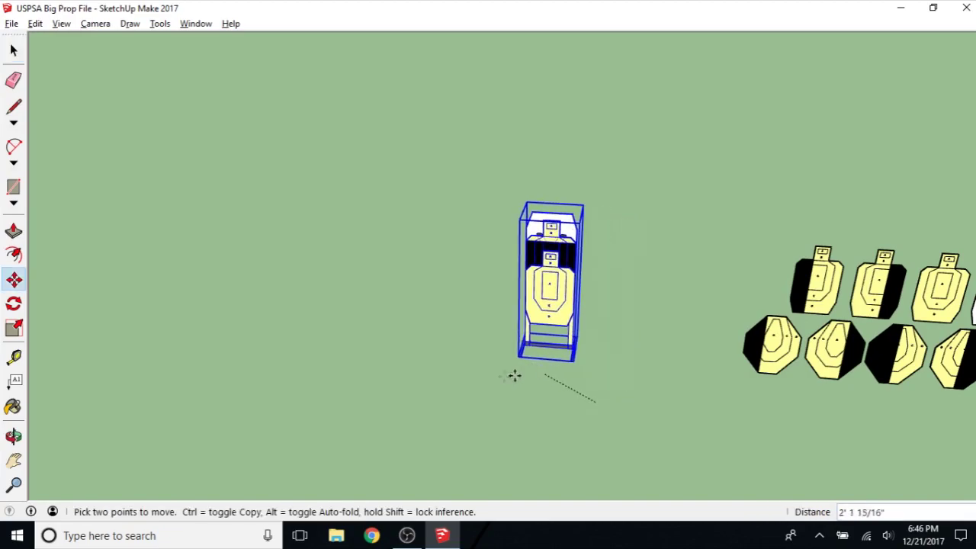
{"action": "middle_click_drag", "start_coordinate": [263, 375], "coordinate": [360, 342]}
{"action": "middle_click_drag", "start_coordinate": [621, 294], "coordinate": [414, 361]}
{"action": "middle_click_drag", "start_coordinate": [327, 392], "coordinate": [668, 270]}
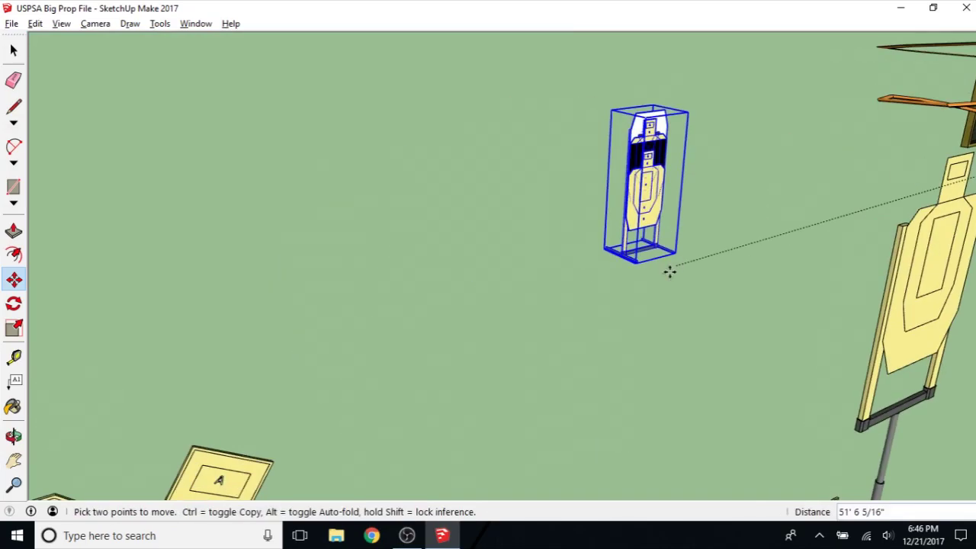
{"action": "scroll", "coordinate": [306, 413], "scroll_direction": "up", "scroll_amount": 5}
{"action": "middle_click_drag", "start_coordinate": [306, 414], "coordinate": [290, 377]}
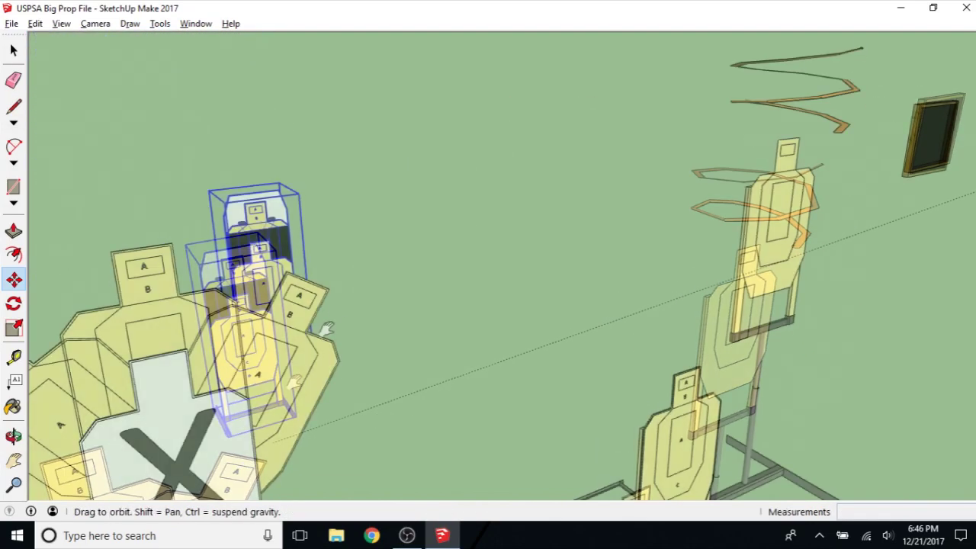
{"action": "scroll", "coordinate": [465, 321], "scroll_direction": "up", "scroll_amount": 6}
{"action": "scroll", "coordinate": [456, 412], "scroll_direction": "up", "scroll_amount": 5}
{"action": "middle_click_drag", "start_coordinate": [456, 412], "coordinate": [309, 240]}
{"action": "scroll", "coordinate": [375, 179], "scroll_direction": "down", "scroll_amount": 6}
{"action": "scroll", "coordinate": [375, 183], "scroll_direction": "down", "scroll_amount": 4}
{"action": "scroll", "coordinate": [277, 255], "scroll_direction": "up", "scroll_amount": 3}
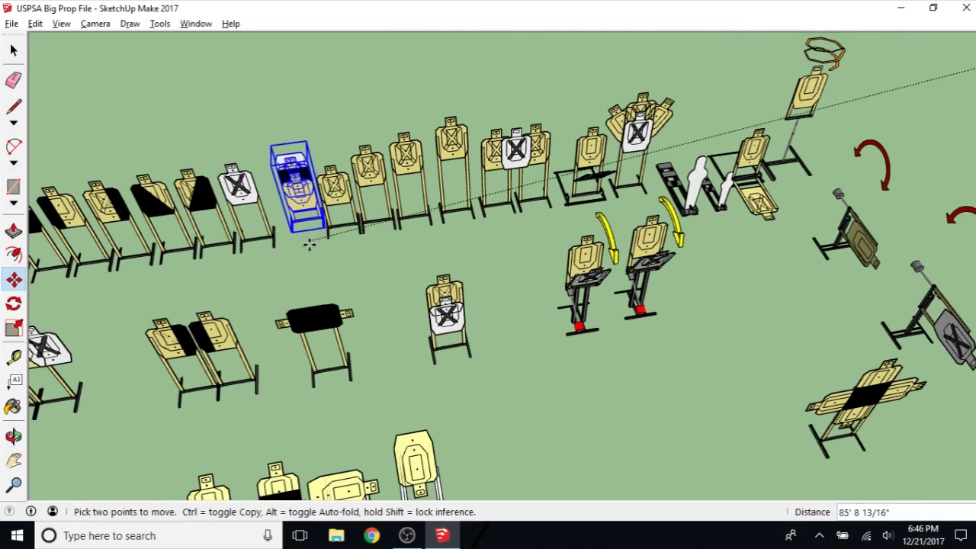
{"action": "left_click", "coordinate": [304, 255]}
{"action": "middle_click_drag", "start_coordinate": [305, 255], "coordinate": [317, 153]}
{"action": "key", "text": "space"}
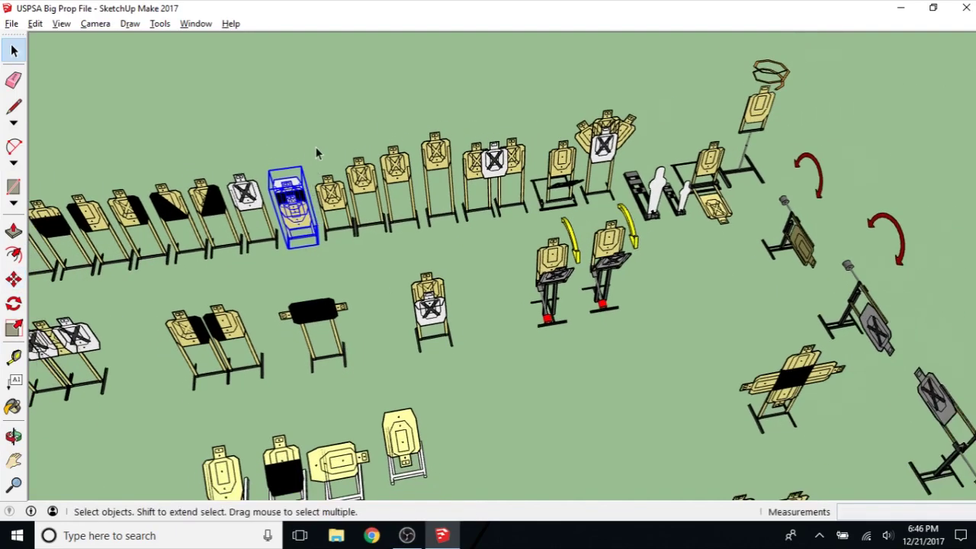
- Examine the placed prop in its row, the octagonal target props, and the octagonal target stand with the orange spiral
{"action": "scroll", "coordinate": [297, 200], "scroll_direction": "up", "scroll_amount": 4}
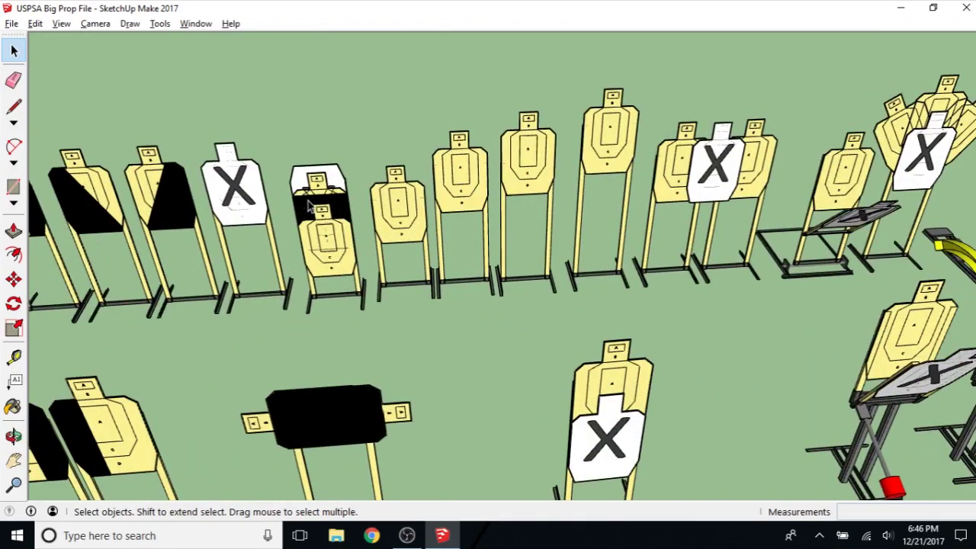
{"action": "scroll", "coordinate": [520, 221], "scroll_direction": "down", "scroll_amount": 5}
{"action": "middle_click_drag", "start_coordinate": [519, 222], "coordinate": [510, 308]}
{"action": "scroll", "coordinate": [508, 309], "scroll_direction": "down", "scroll_amount": 5}
{"action": "scroll", "coordinate": [468, 226], "scroll_direction": "up", "scroll_amount": 4}
{"action": "middle_click_drag", "start_coordinate": [468, 226], "coordinate": [410, 232]}
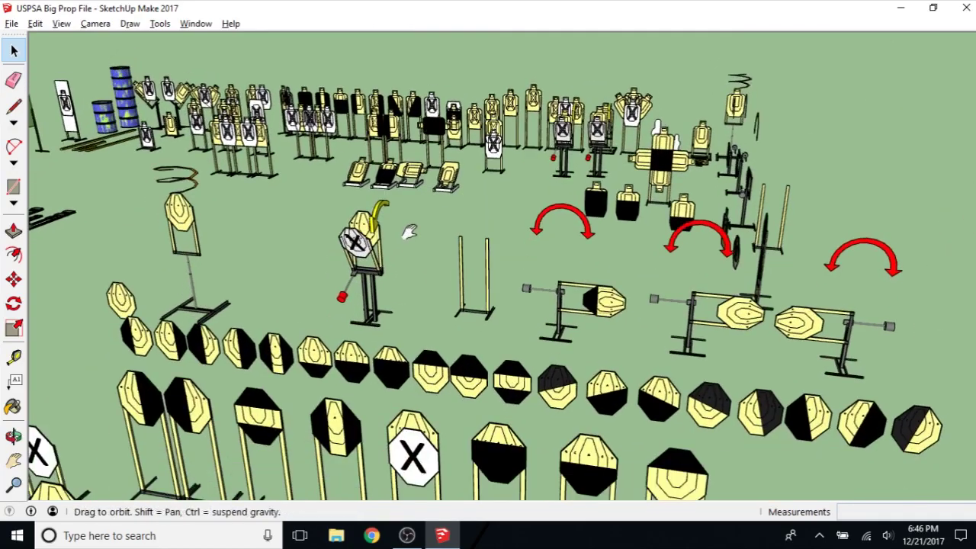
{"action": "scroll", "coordinate": [410, 232], "scroll_direction": "up", "scroll_amount": 3}
{"action": "middle_click_drag", "start_coordinate": [427, 274], "coordinate": [477, 405]}
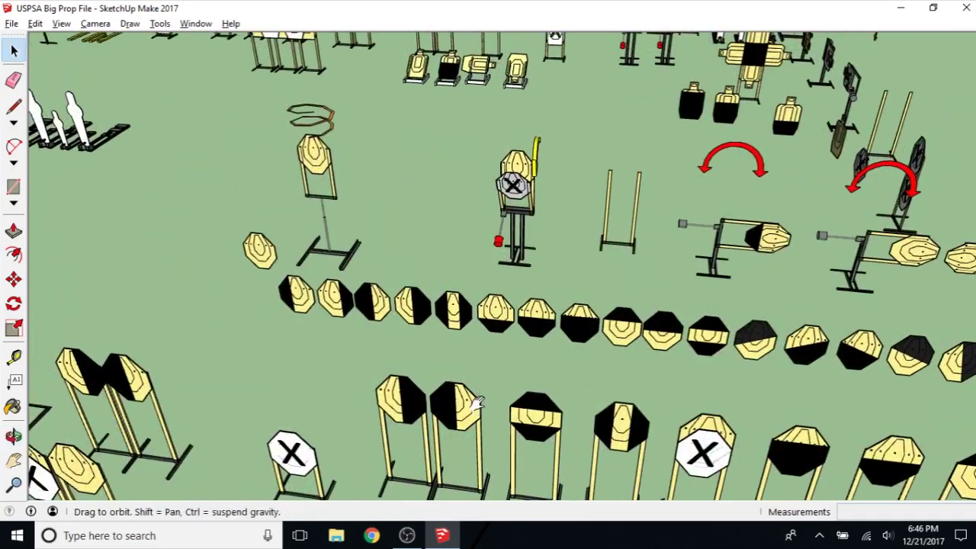
{"action": "scroll", "coordinate": [305, 171], "scroll_direction": "up", "scroll_amount": 3}
{"action": "middle_click_drag", "start_coordinate": [343, 225], "coordinate": [359, 235]}
{"action": "scroll", "coordinate": [359, 236], "scroll_direction": "down", "scroll_amount": 3}
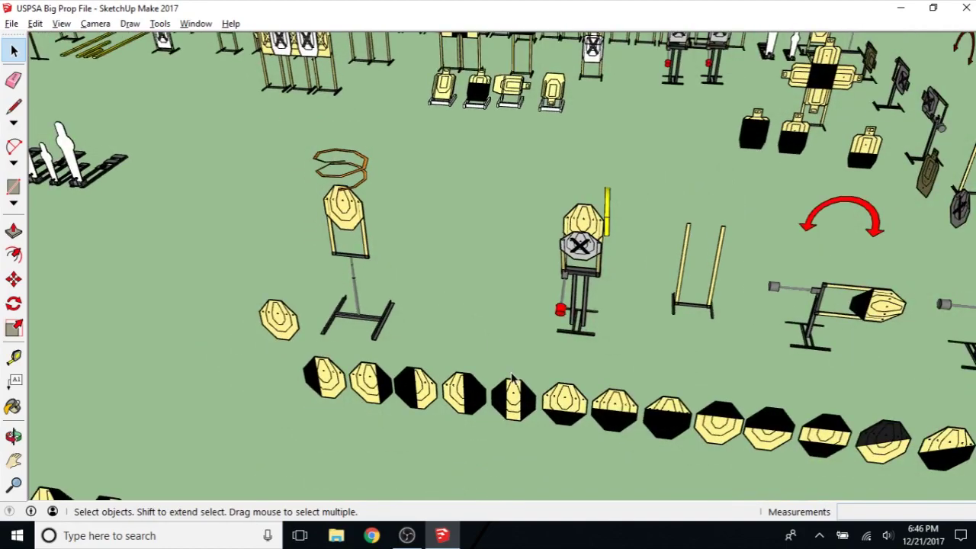
{"action": "scroll", "coordinate": [376, 196], "scroll_direction": "up", "scroll_amount": 3}
{"action": "middle_click_drag", "start_coordinate": [376, 197], "coordinate": [447, 174]}
{"action": "scroll", "coordinate": [448, 174], "scroll_direction": "up", "scroll_amount": 1}
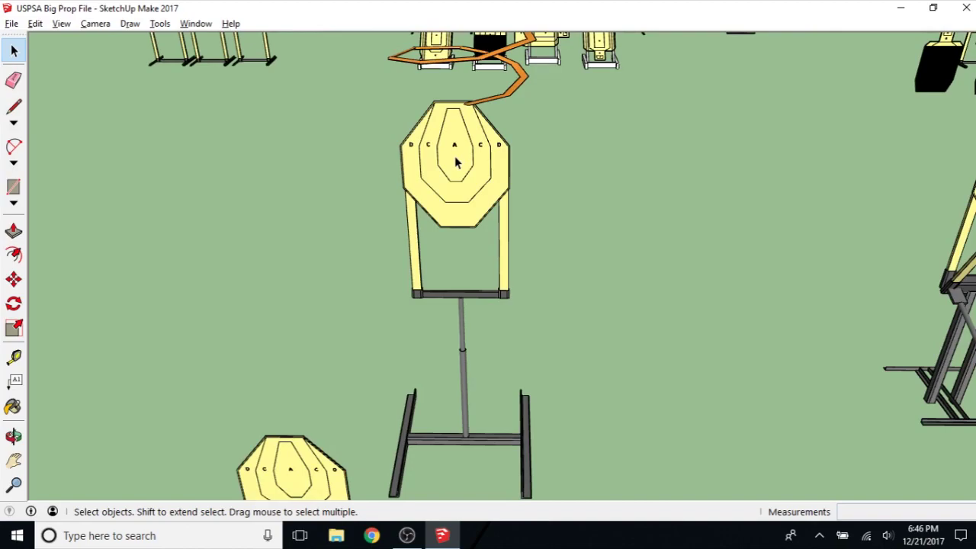
{"action": "scroll", "coordinate": [471, 164], "scroll_direction": "down", "scroll_amount": 2}
{"action": "scroll", "coordinate": [470, 179], "scroll_direction": "up", "scroll_amount": 3}
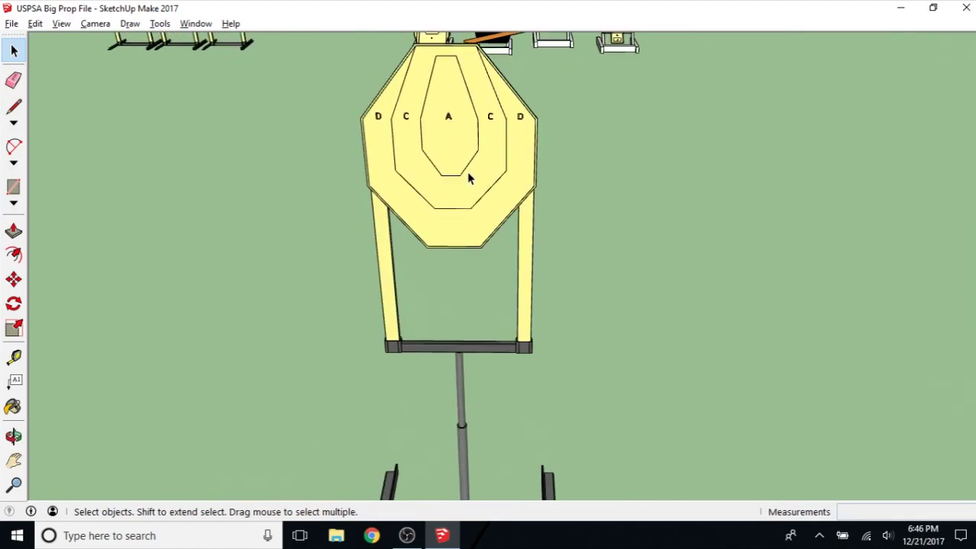
- Open the nested groups of the octagonal target stand with the orange spiral for editing
{"action": "left_click", "coordinate": [469, 175]}
{"action": "right_click", "coordinate": [467, 173]}
{"action": "left_click", "coordinate": [538, 245]}
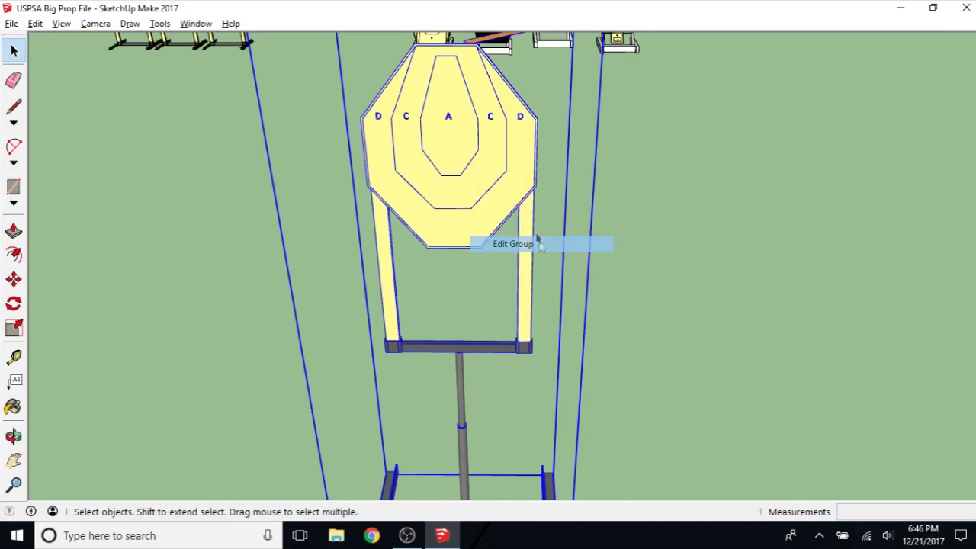
{"action": "left_click", "coordinate": [450, 162]}
{"action": "right_click", "coordinate": [452, 163]}
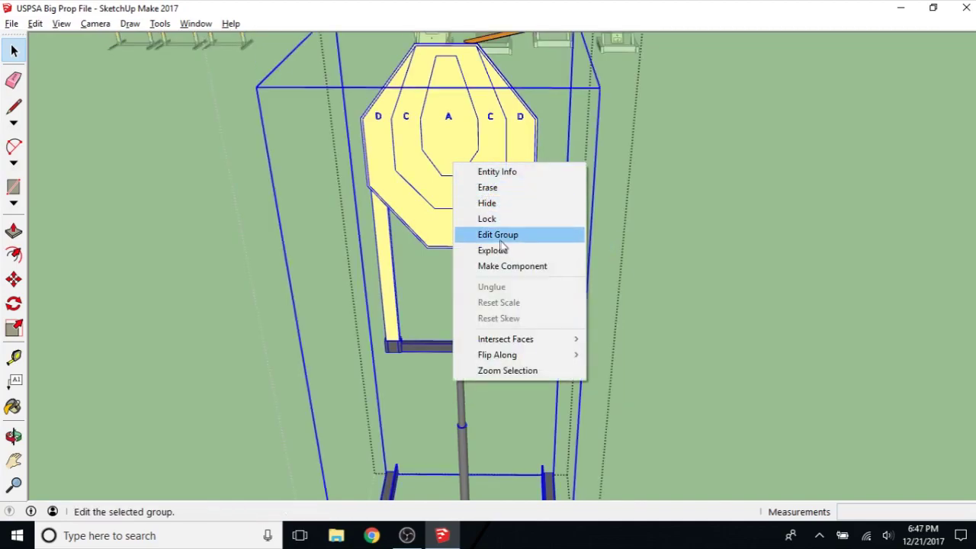
{"action": "left_click", "coordinate": [499, 235]}
- Try deleting the octagonal target from its stand, leave the group, and undo the deletion
{"action": "left_click", "coordinate": [460, 153]}
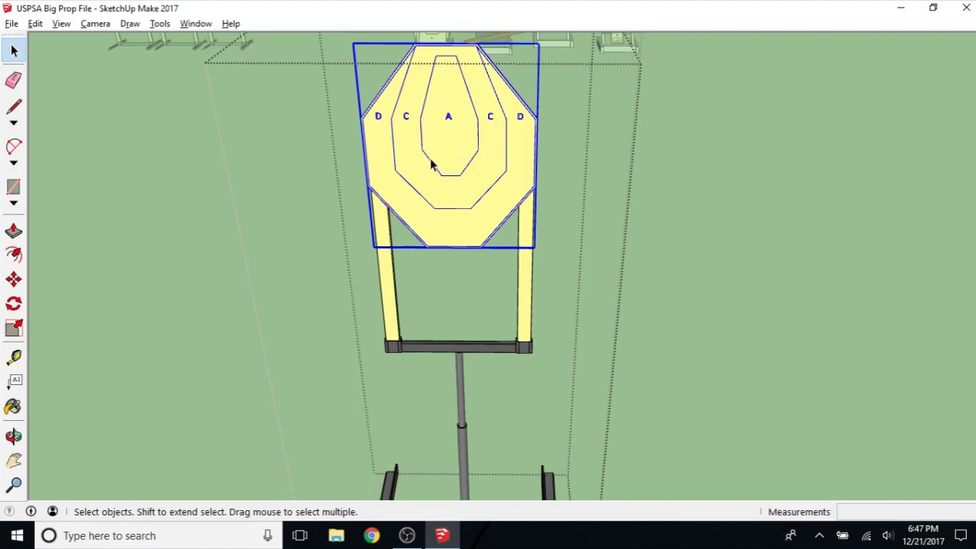
{"action": "key", "text": "Delete"}
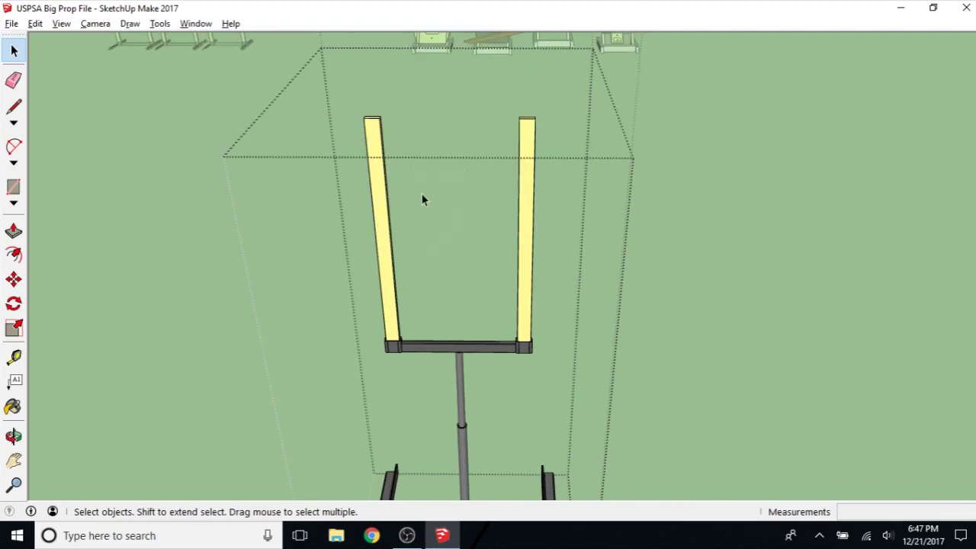
{"action": "left_click", "coordinate": [448, 235]}
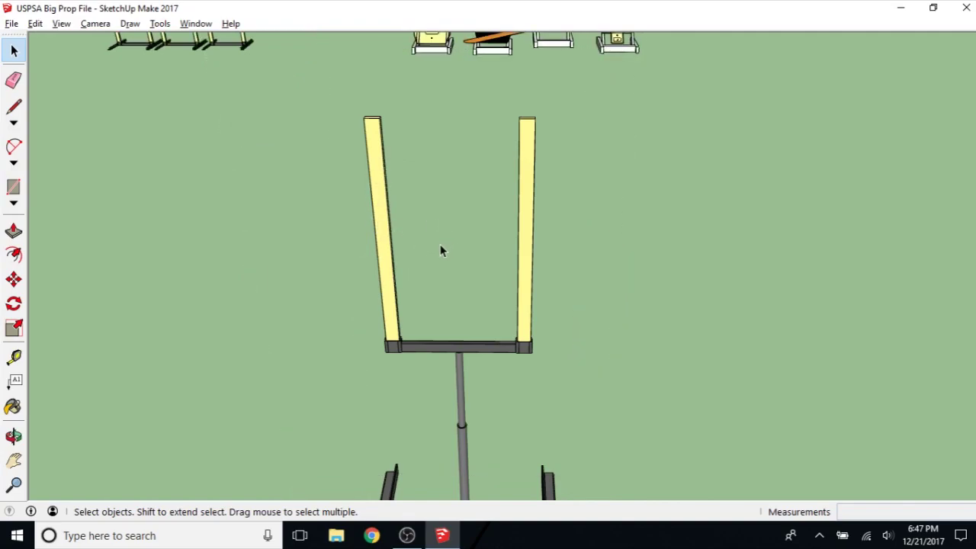
{"action": "key", "text": "ctrl+z"}
{"action": "key", "text": "ctrl+z"}
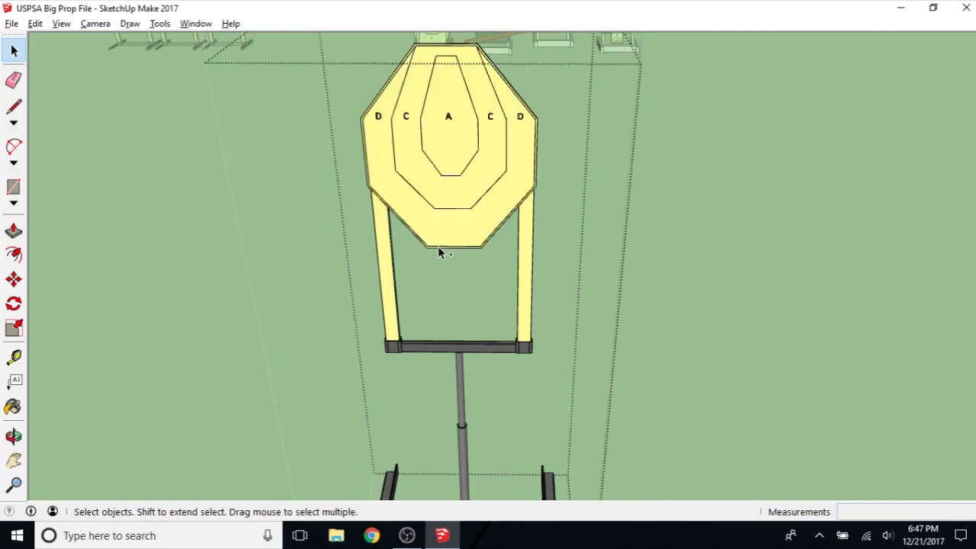
- Copy a plain octagonal target stand and paste it onto the open ground near the wall panels
{"action": "scroll", "coordinate": [500, 198], "scroll_direction": "down", "scroll_amount": 3}
{"action": "middle_click_drag", "start_coordinate": [499, 198], "coordinate": [477, 204]}
{"action": "scroll", "coordinate": [602, 280], "scroll_direction": "down", "scroll_amount": 3}
{"action": "scroll", "coordinate": [532, 90], "scroll_direction": "down", "scroll_amount": 5}
{"action": "scroll", "coordinate": [685, 155], "scroll_direction": "up", "scroll_amount": 3}
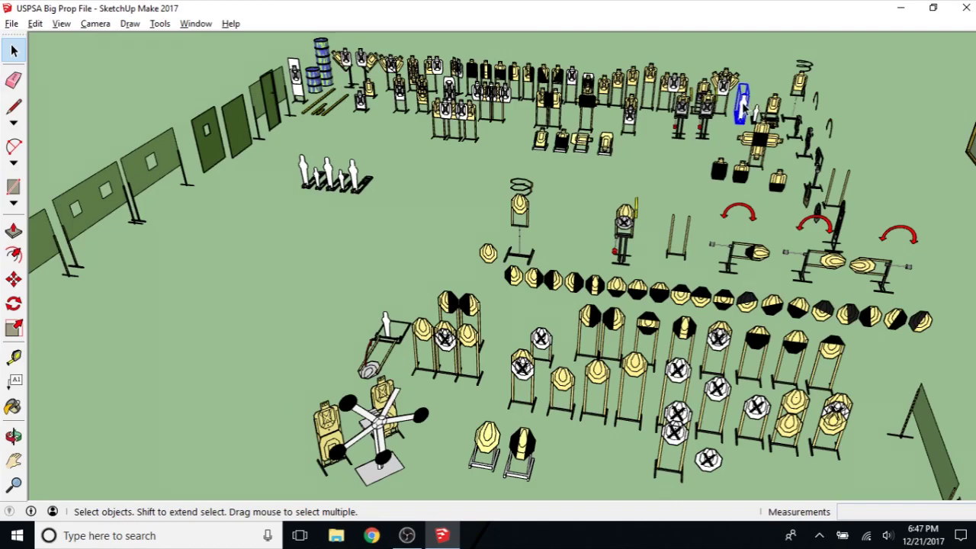
{"action": "scroll", "coordinate": [590, 161], "scroll_direction": "down", "scroll_amount": 3}
{"action": "scroll", "coordinate": [562, 224], "scroll_direction": "up", "scroll_amount": 3}
{"action": "scroll", "coordinate": [572, 202], "scroll_direction": "down", "scroll_amount": 3}
{"action": "middle_click_drag", "start_coordinate": [577, 196], "coordinate": [612, 226]}
{"action": "scroll", "coordinate": [611, 227], "scroll_direction": "up", "scroll_amount": 3}
{"action": "scroll", "coordinate": [610, 226], "scroll_direction": "up", "scroll_amount": 2}
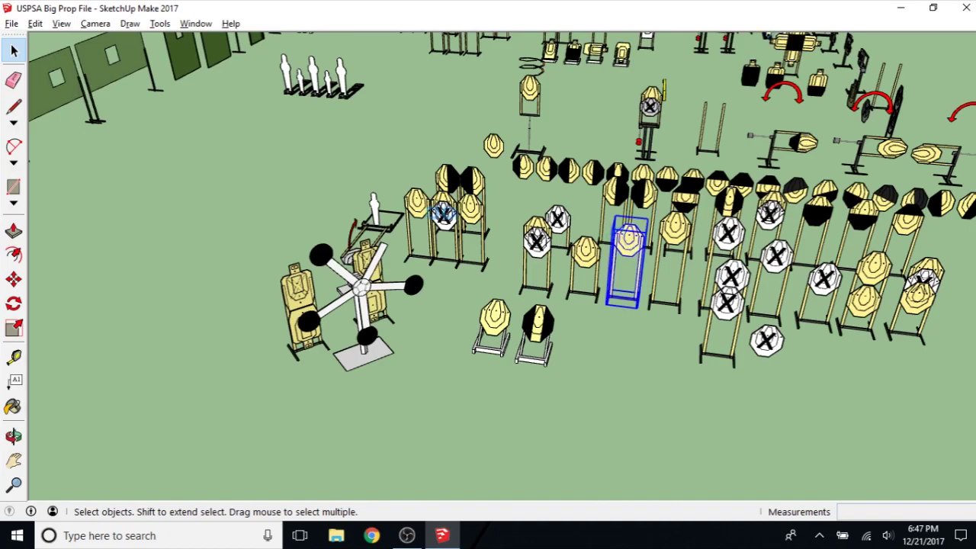
{"action": "scroll", "coordinate": [403, 209], "scroll_direction": "up", "scroll_amount": 5}
{"action": "key", "text": "ctrl+v"}
{"action": "scroll", "coordinate": [375, 233], "scroll_direction": "up", "scroll_amount": 1}
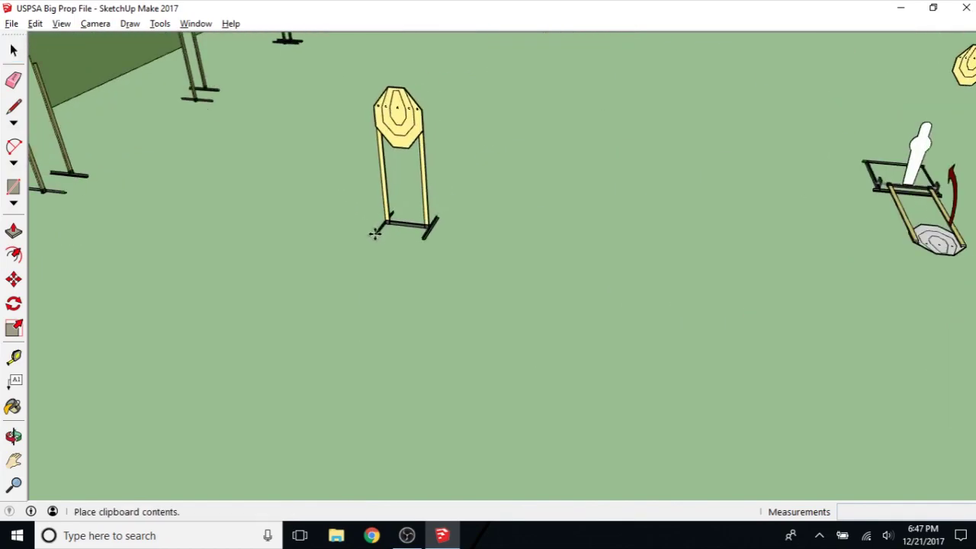
{"action": "left_click", "coordinate": [375, 234]}
- Paste a second octagonal target stand directly beside the first, with their base feet adjoining
{"action": "scroll", "coordinate": [497, 263], "scroll_direction": "down", "scroll_amount": 3}
{"action": "scroll", "coordinate": [451, 236], "scroll_direction": "up", "scroll_amount": 5}
{"action": "scroll", "coordinate": [440, 252], "scroll_direction": "down", "scroll_amount": 2}
{"action": "middle_click_drag", "start_coordinate": [440, 253], "coordinate": [475, 338]}
{"action": "key", "text": "ctrl+v"}
{"action": "scroll", "coordinate": [447, 300], "scroll_direction": "up", "scroll_amount": 3}
{"action": "scroll", "coordinate": [447, 300], "scroll_direction": "up", "scroll_amount": 6}
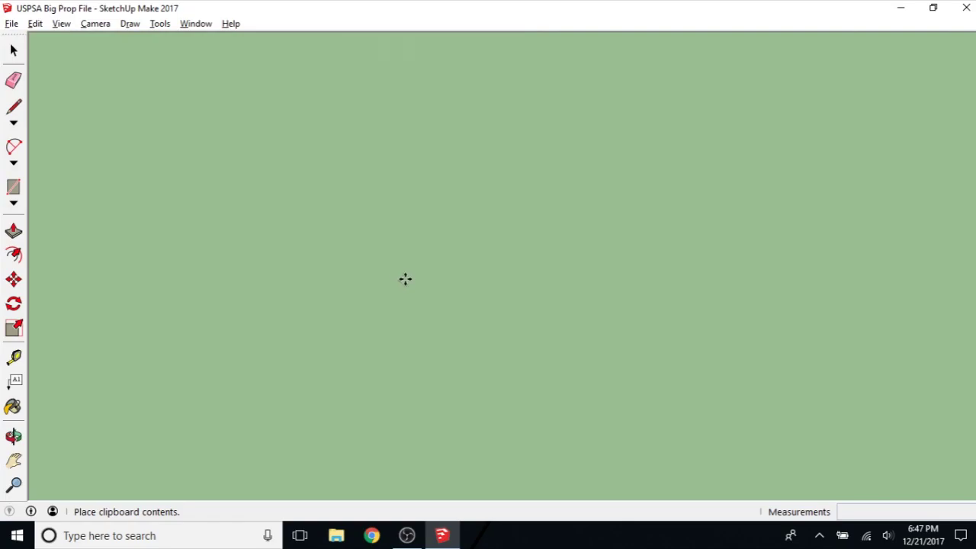
{"action": "scroll", "coordinate": [406, 280], "scroll_direction": "down", "scroll_amount": 5}
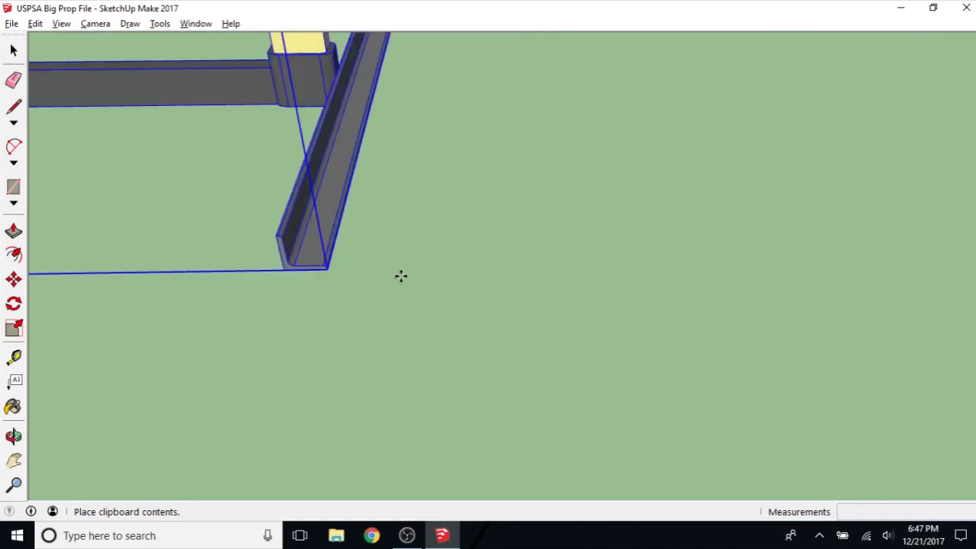
{"action": "scroll", "coordinate": [286, 269], "scroll_direction": "down", "scroll_amount": 1}
{"action": "left_click", "coordinate": [283, 269]}
{"action": "middle_click_drag", "start_coordinate": [284, 269], "coordinate": [435, 279]}
- Paste a third octagonal target stand against the base foot of the second to complete the row
{"action": "key", "text": "ctrl+v"}
{"action": "scroll", "coordinate": [469, 284], "scroll_direction": "up", "scroll_amount": 10}
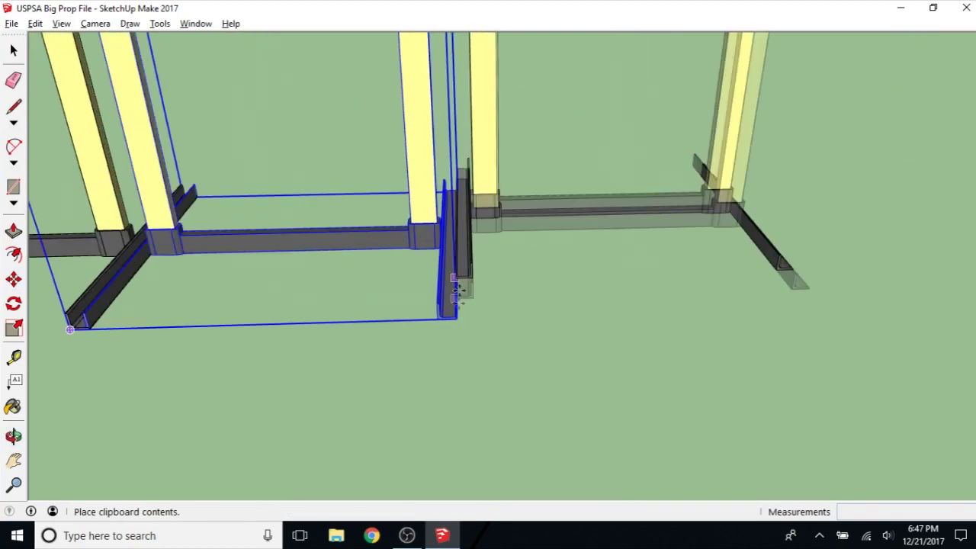
{"action": "left_click", "coordinate": [428, 325]}
{"action": "scroll", "coordinate": [427, 325], "scroll_direction": "down", "scroll_amount": 5}
{"action": "middle_click_drag", "start_coordinate": [428, 325], "coordinate": [415, 244]}
{"action": "scroll", "coordinate": [461, 312], "scroll_direction": "down", "scroll_amount": 10}
- Select all three octagonal target stands and make them into one group
{"action": "key", "text": "space"}
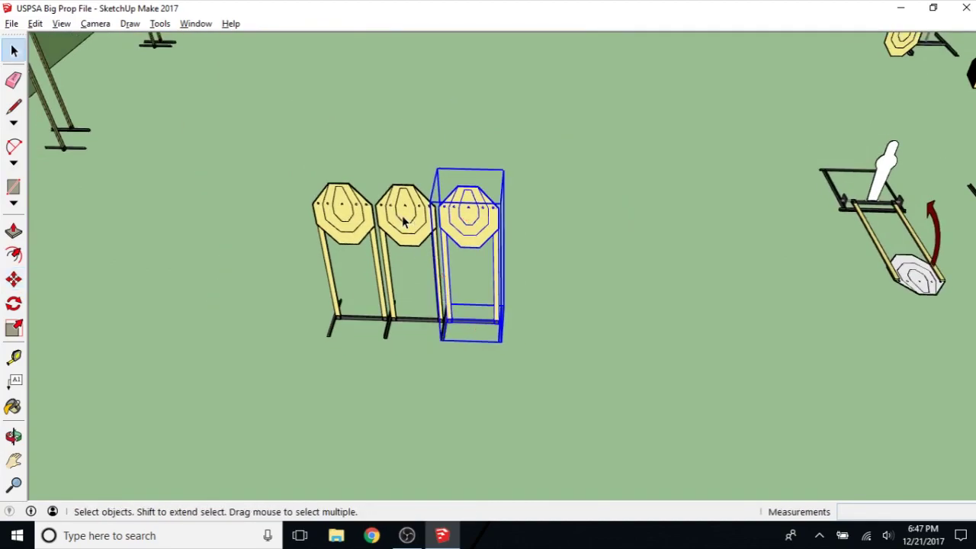
{"action": "left_click", "coordinate": [402, 215], "text": "shift"}
{"action": "left_click", "coordinate": [361, 223], "text": "shift"}
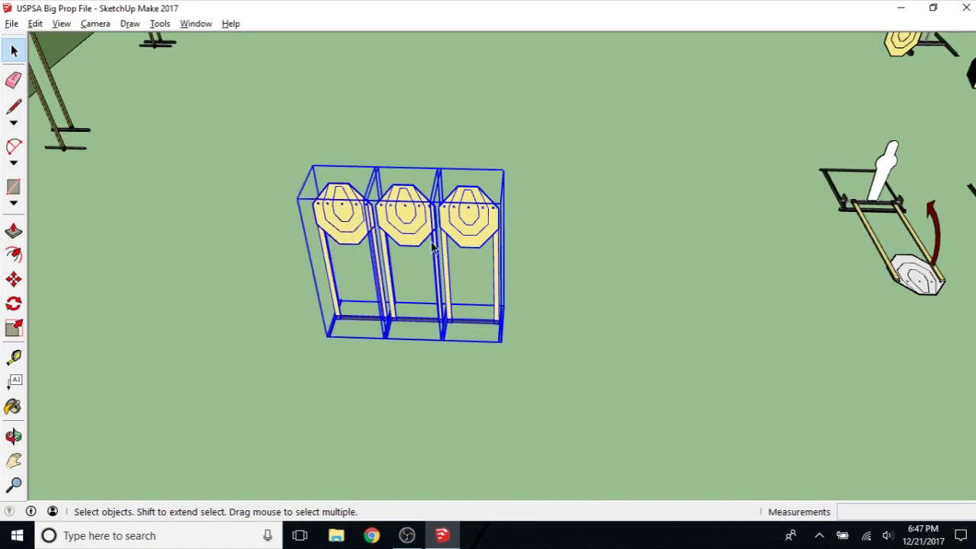
{"action": "left_click", "coordinate": [526, 182]}
{"action": "left_click", "coordinate": [470, 218]}
{"action": "left_click", "coordinate": [349, 218], "text": "shift"}
{"action": "right_click", "coordinate": [404, 199]}
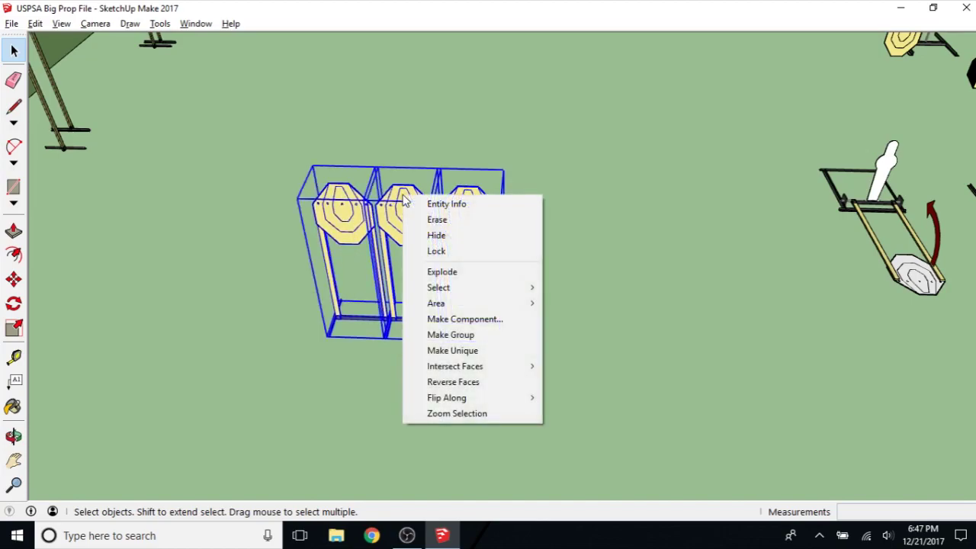
{"action": "left_click", "coordinate": [458, 335]}
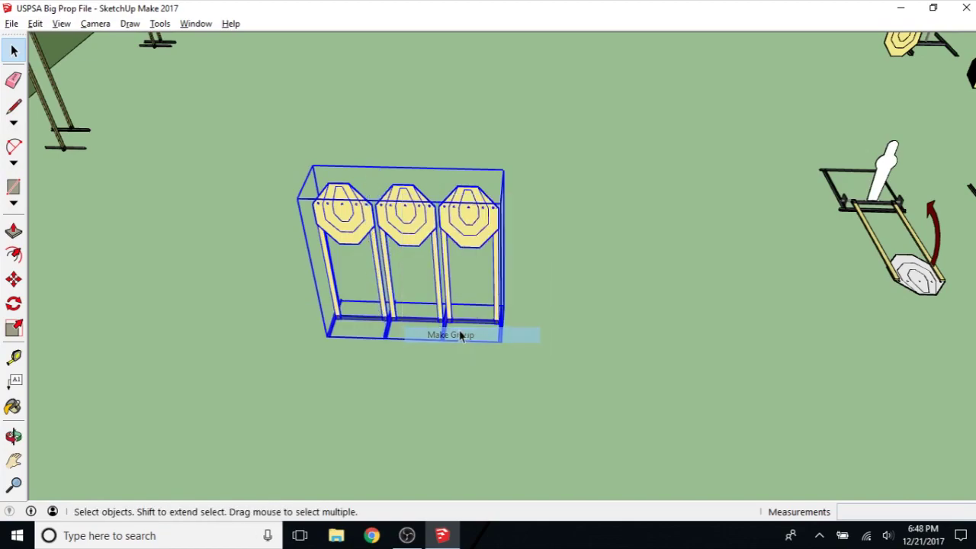
- Rotate the grouped stands about their vertical axis and move the group around the open ground
{"action": "scroll", "coordinate": [492, 319], "scroll_direction": "down", "scroll_amount": 2}
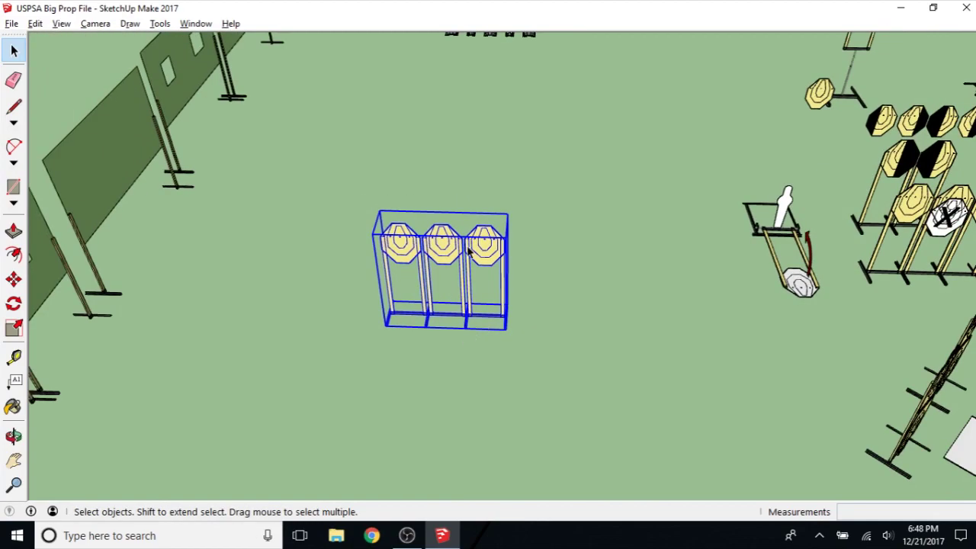
{"action": "left_click", "coordinate": [495, 227]}
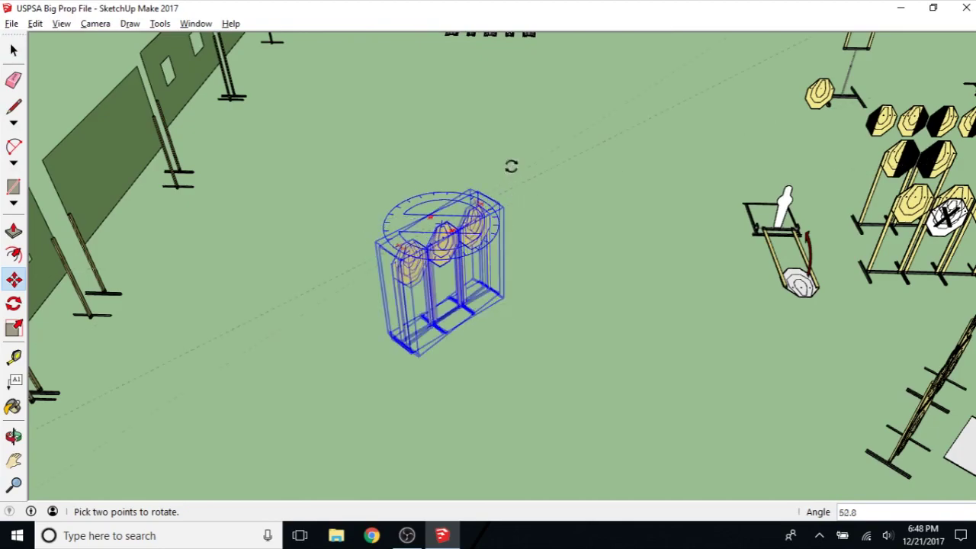
{"action": "left_click", "coordinate": [587, 246]}
{"action": "left_click", "coordinate": [511, 330]}
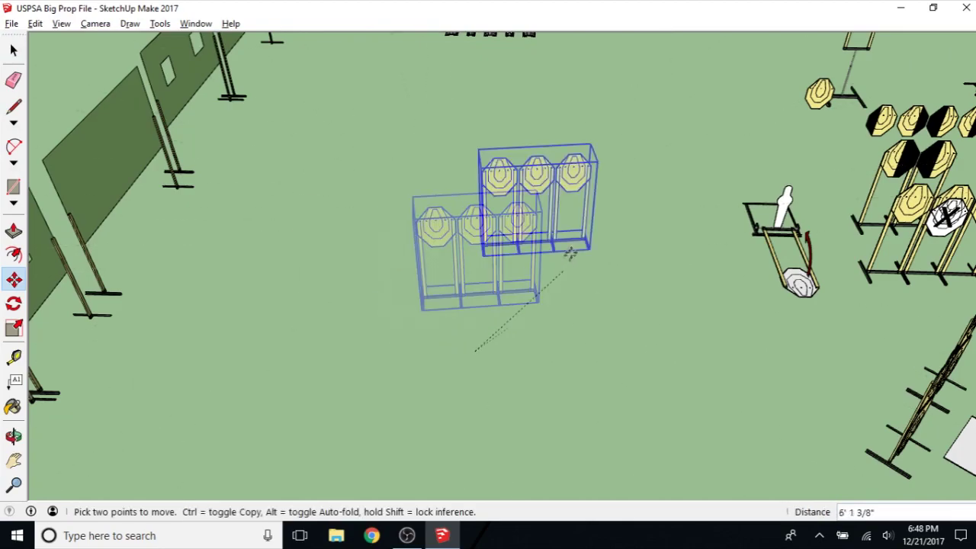
{"action": "left_click", "coordinate": [594, 194]}
{"action": "left_click", "coordinate": [395, 259]}
- Turn the grouped stands back so the row is straight and faces forward
{"action": "middle_click_drag", "start_coordinate": [480, 278], "coordinate": [450, 137]}
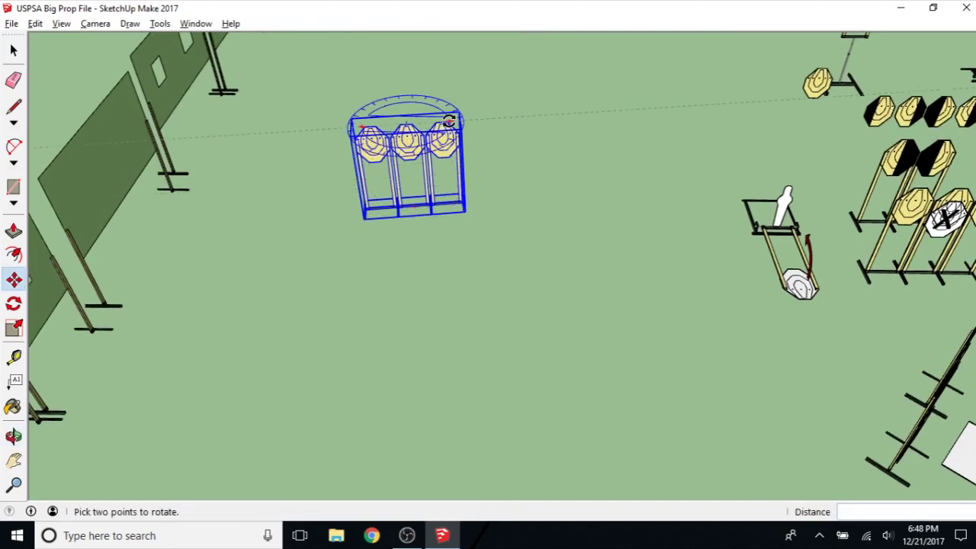
{"action": "left_click", "coordinate": [447, 122]}
{"action": "left_click", "coordinate": [473, 129]}
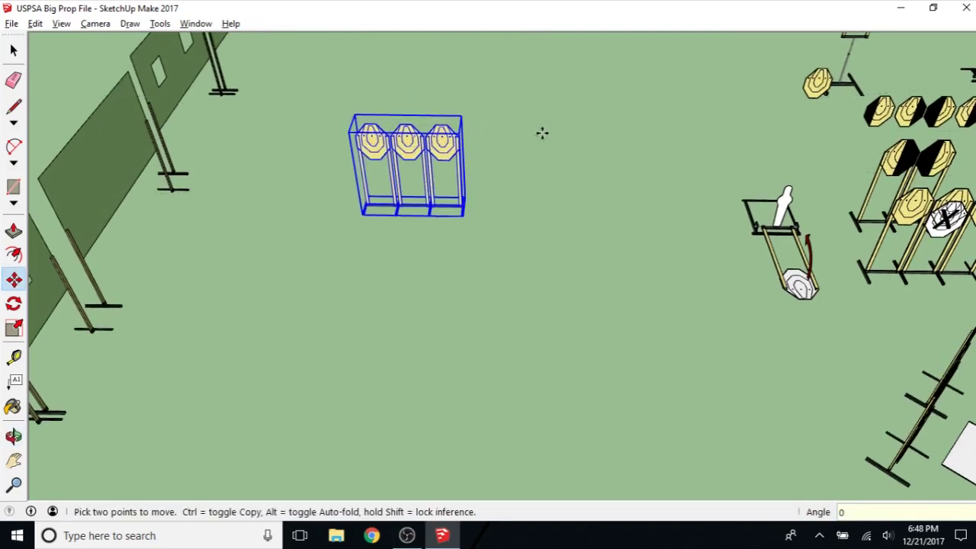
- Move the group of three octagonal target stands beside the row of white poppers
{"action": "scroll", "coordinate": [403, 211], "scroll_direction": "down", "scroll_amount": 1}
{"action": "left_click", "coordinate": [442, 255]}
{"action": "scroll", "coordinate": [595, 216], "scroll_direction": "down", "scroll_amount": 2}
{"action": "middle_click_drag", "start_coordinate": [601, 209], "coordinate": [597, 233]}
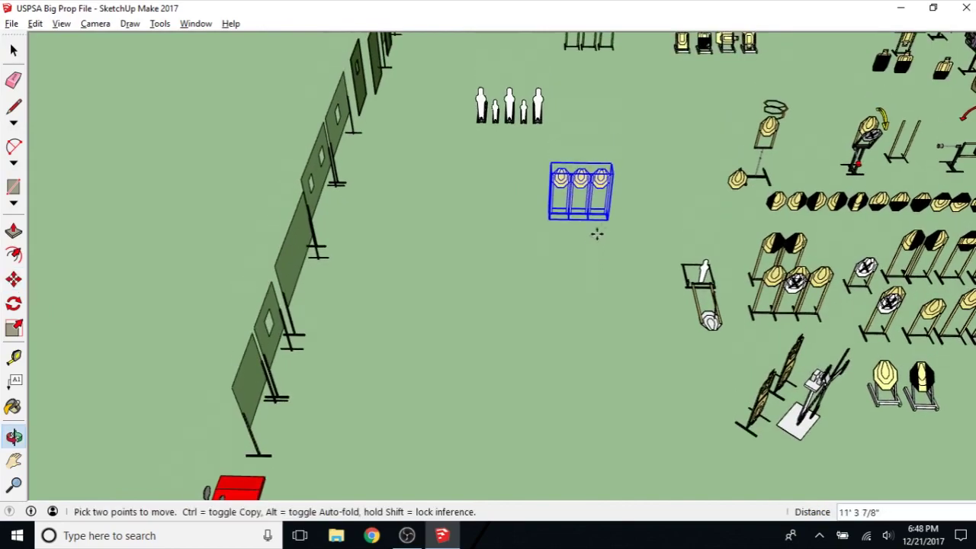
{"action": "left_click", "coordinate": [623, 160]}
{"action": "scroll", "coordinate": [559, 172], "scroll_direction": "down", "scroll_amount": 1}
{"action": "key", "text": "space"}
- Select the grouped row of five white poppers
{"action": "scroll", "coordinate": [534, 179], "scroll_direction": "up", "scroll_amount": 4}
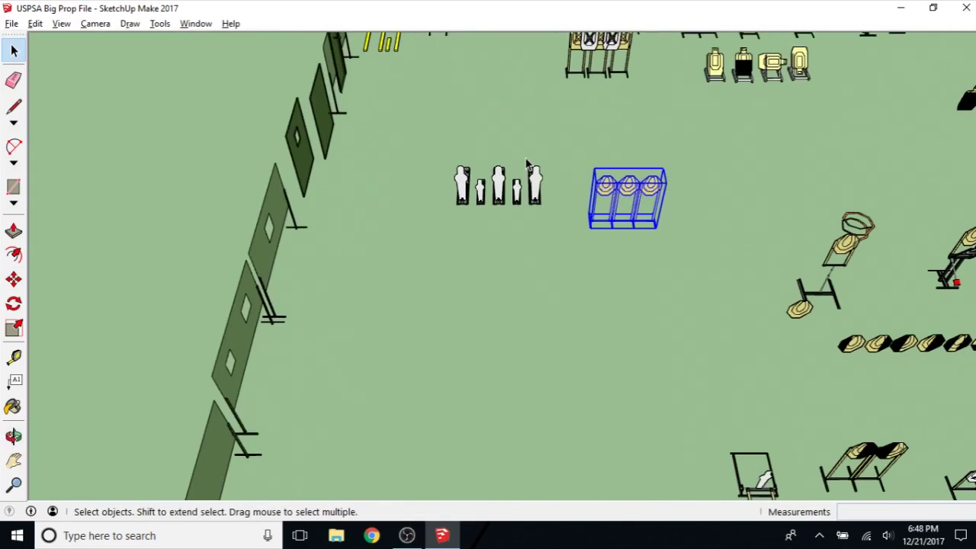
{"action": "left_click", "coordinate": [503, 204]}
{"action": "left_click", "coordinate": [515, 200]}
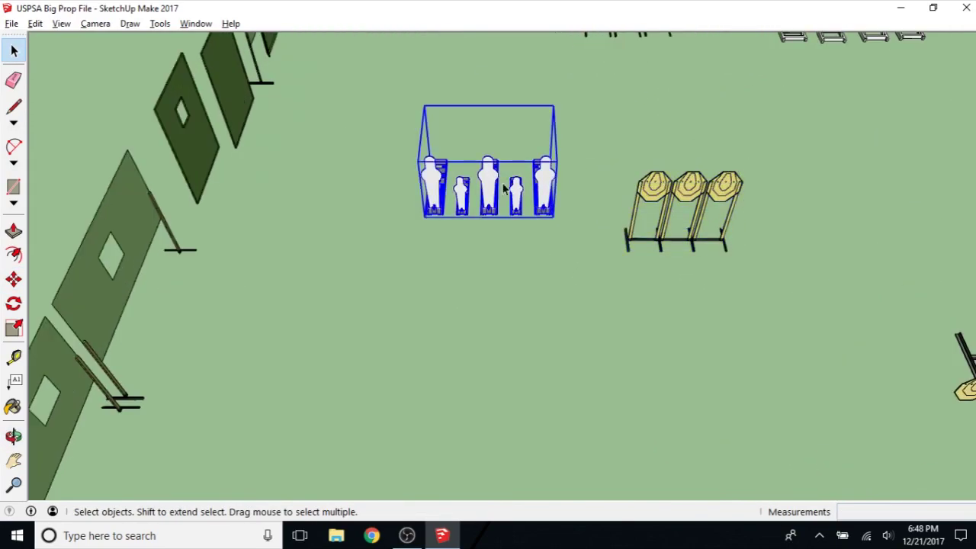
- Check the grouped pair of half-black octagonal target stands behind the three-target row by selecting it, and clear the selection
{"action": "middle_click_drag", "start_coordinate": [563, 170], "coordinate": [520, 349], "text": "shift"}
{"action": "left_click", "coordinate": [602, 114]}
{"action": "scroll", "coordinate": [603, 119], "scroll_direction": "up", "scroll_amount": 2}
{"action": "scroll", "coordinate": [606, 133], "scroll_direction": "down", "scroll_amount": 1}
{"action": "middle_click_drag", "start_coordinate": [600, 147], "coordinate": [660, 282], "text": "shift"}
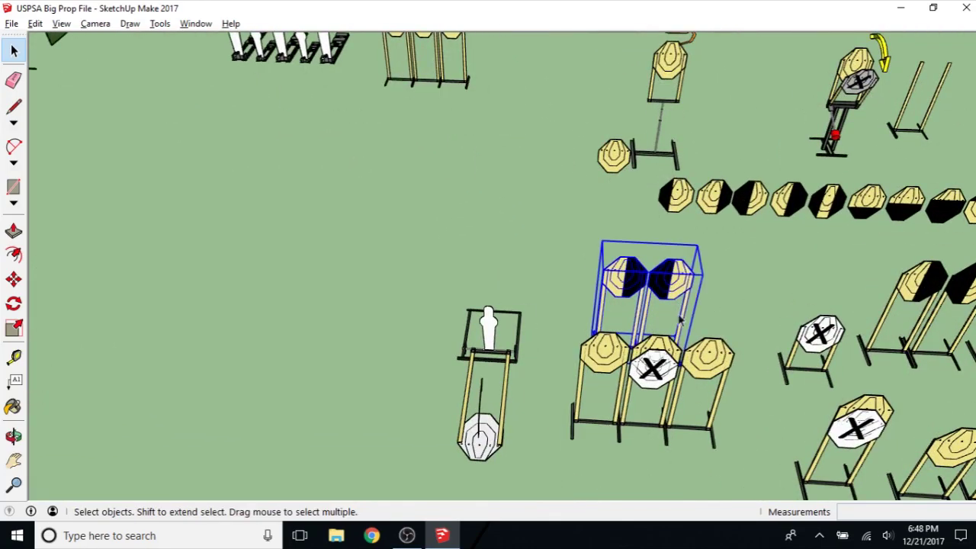
{"action": "middle_click_drag", "start_coordinate": [678, 321], "coordinate": [659, 324]}
{"action": "scroll", "coordinate": [640, 324], "scroll_direction": "down", "scroll_amount": 3}
{"action": "left_click", "coordinate": [565, 268]}
{"action": "scroll", "coordinate": [624, 309], "scroll_direction": "up", "scroll_amount": 3}
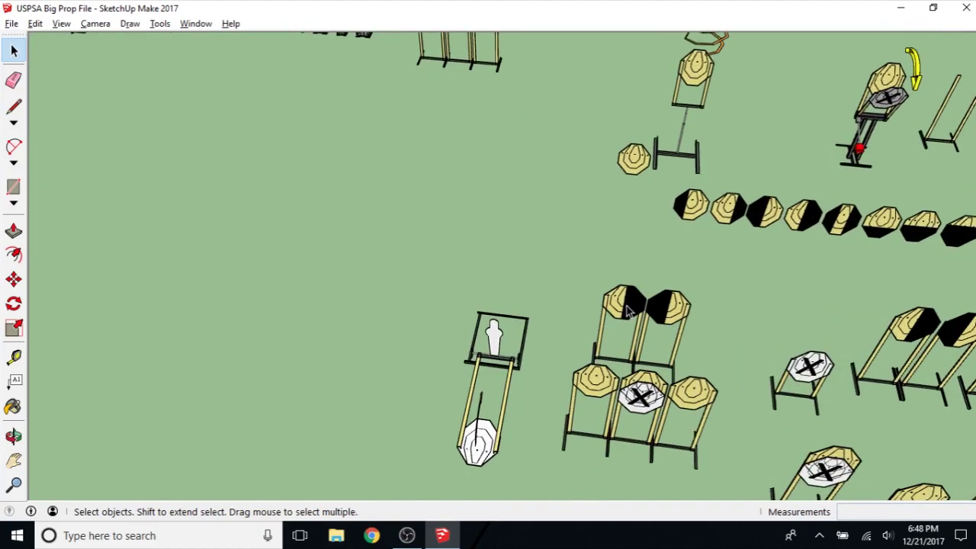
{"action": "left_click", "coordinate": [627, 315]}
{"action": "scroll", "coordinate": [582, 282], "scroll_direction": "down", "scroll_amount": 3}
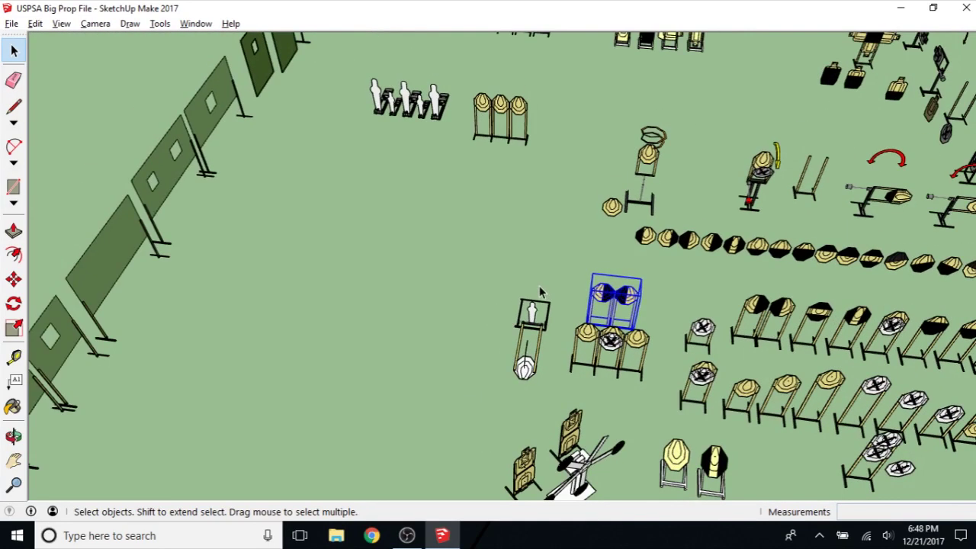
{"action": "middle_click_drag", "start_coordinate": [566, 314], "coordinate": [591, 254]}
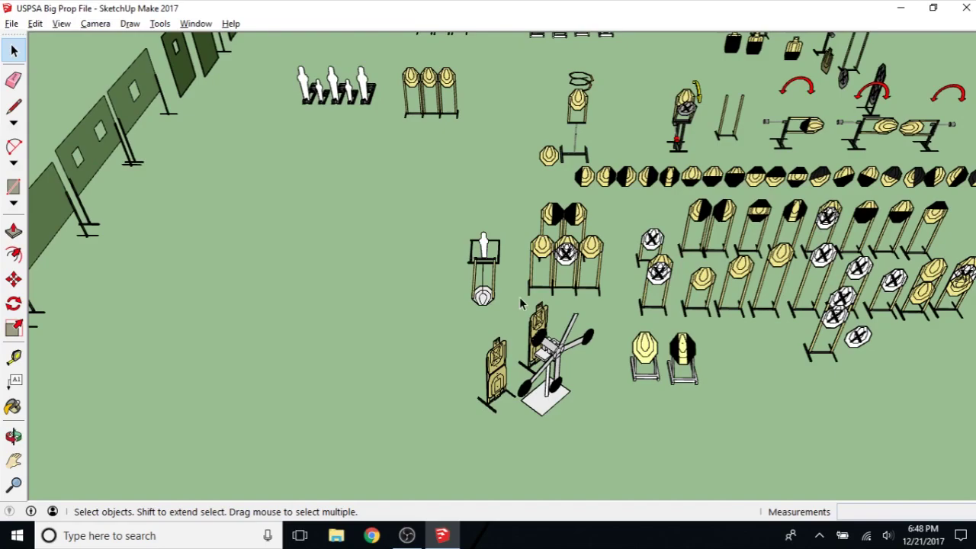
- Inspect the two small X markers on the open ground in front of the target rows, selecting one and clearing the selection
{"action": "scroll", "coordinate": [488, 309], "scroll_direction": "down", "scroll_amount": 4}
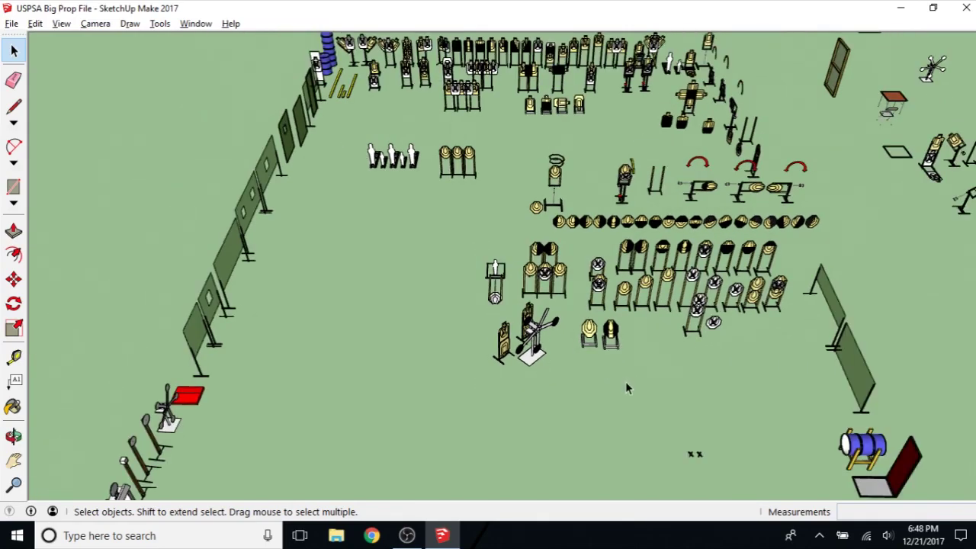
{"action": "scroll", "coordinate": [526, 301], "scroll_direction": "up", "scroll_amount": 2}
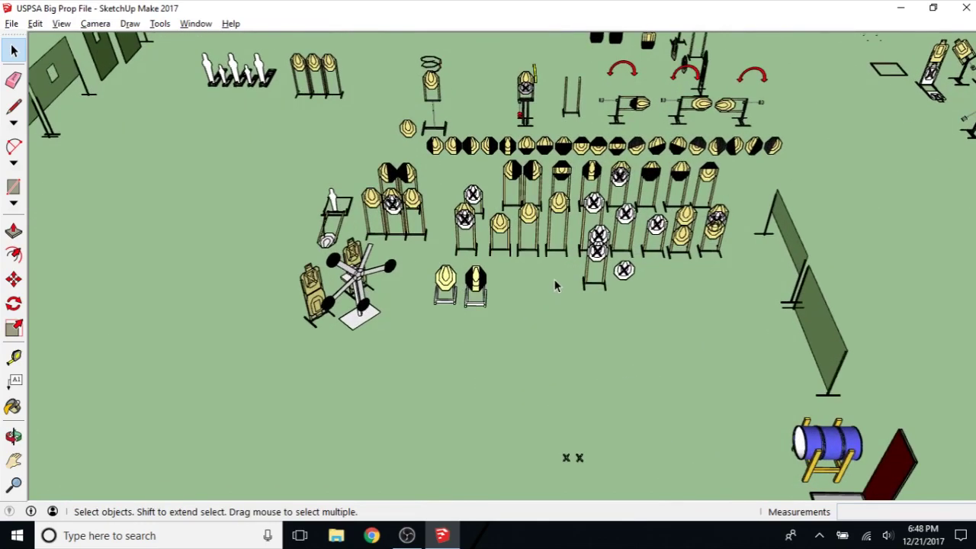
{"action": "mouse_move", "coordinate": [584, 298]}
{"action": "middle_mouse_down"}
{"action": "mouse_move", "coordinate": [612, 346]}
{"action": "mouse_move", "coordinate": [532, 333]}
{"action": "mouse_move", "coordinate": [557, 348]}
{"action": "middle_mouse_up"}
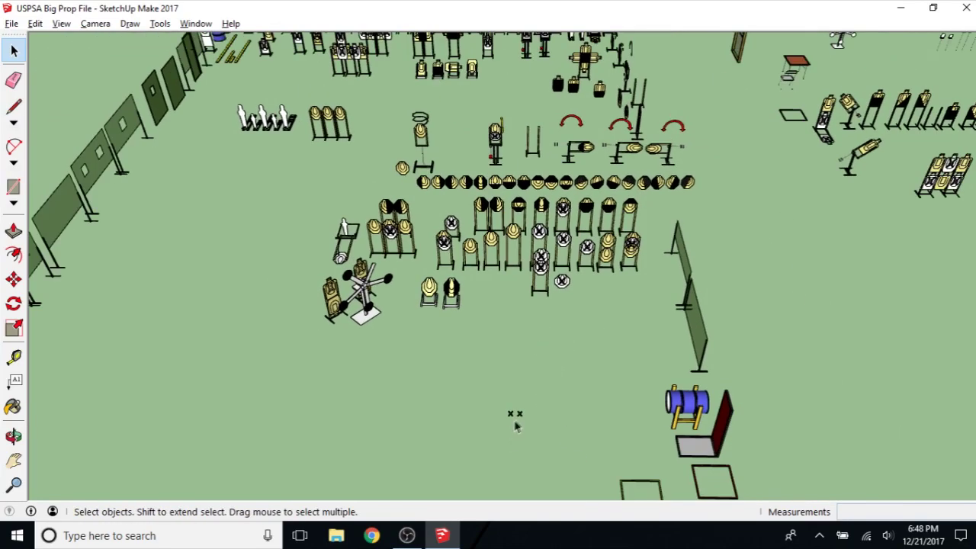
{"action": "scroll", "coordinate": [519, 417], "scroll_direction": "up", "scroll_amount": 5}
{"action": "scroll", "coordinate": [532, 413], "scroll_direction": "up", "scroll_amount": 1}
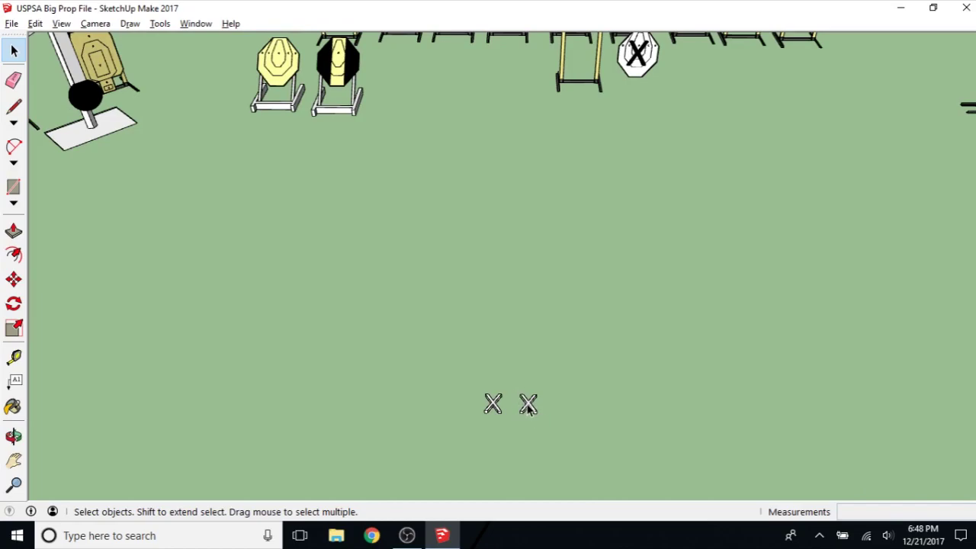
{"action": "left_click", "coordinate": [529, 406]}
{"action": "left_click", "coordinate": [568, 374]}
- Look over the overall layout of the prop file, from the target rows to the walls, barrels and platforms
{"action": "scroll", "coordinate": [522, 341], "scroll_direction": "down", "scroll_amount": 6}
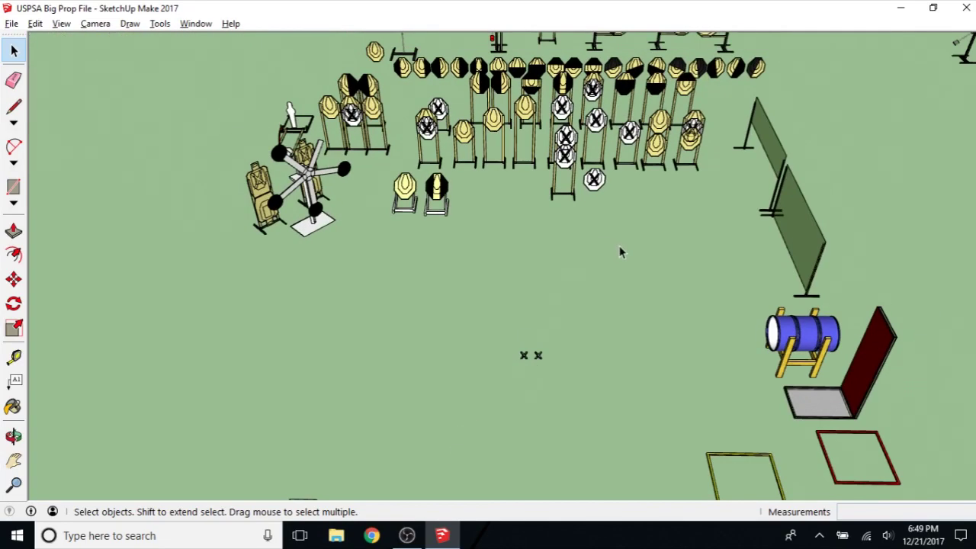
{"action": "scroll", "coordinate": [590, 338], "scroll_direction": "up", "scroll_amount": 2}
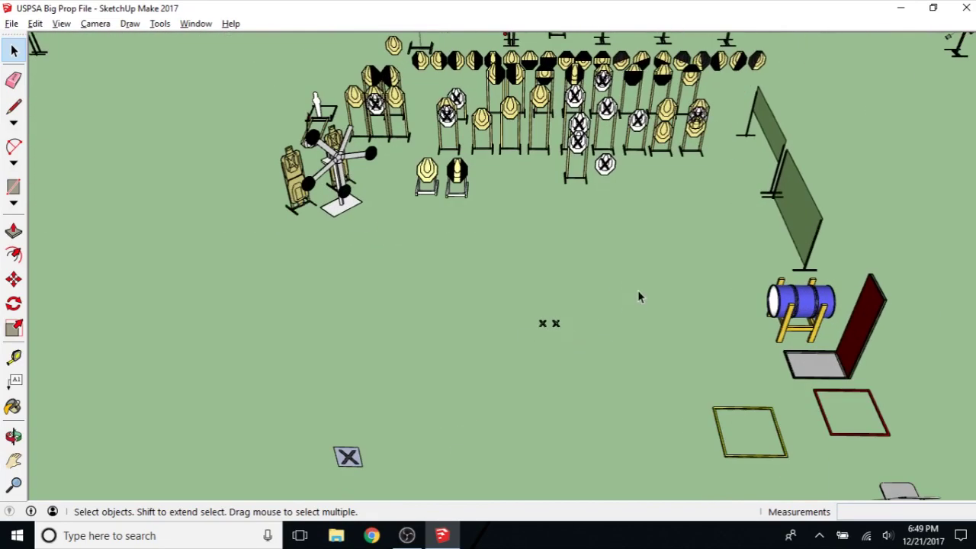
{"action": "scroll", "coordinate": [641, 298], "scroll_direction": "down", "scroll_amount": 2}
{"action": "middle_click_drag", "start_coordinate": [693, 281], "coordinate": [534, 294]}
{"action": "scroll", "coordinate": [603, 281], "scroll_direction": "down", "scroll_amount": 3}
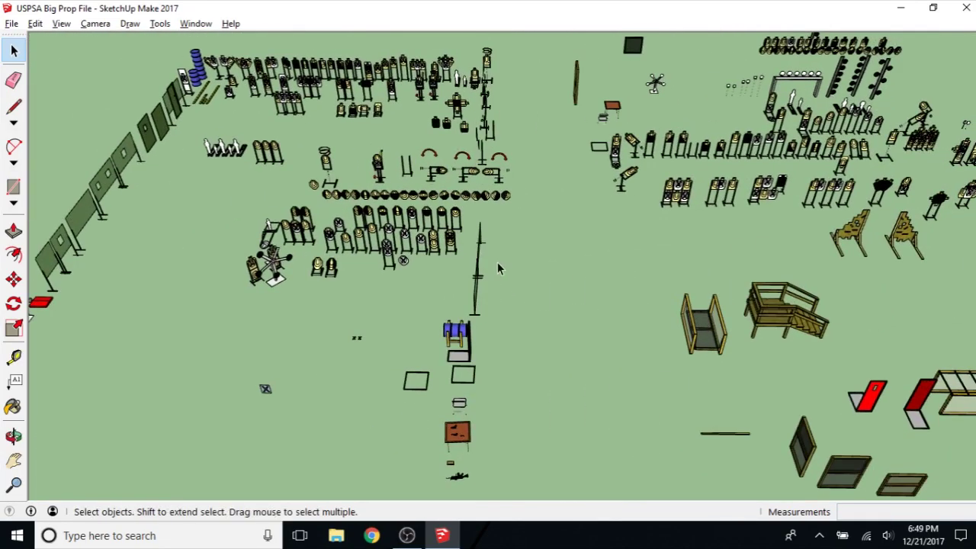
{"action": "mouse_move", "coordinate": [602, 280]}
{"action": "middle_mouse_down"}
{"action": "mouse_move", "coordinate": [518, 214]}
{"action": "mouse_move", "coordinate": [538, 247]}
{"action": "mouse_move", "coordinate": [538, 270]}
{"action": "middle_mouse_up"}
{"action": "scroll", "coordinate": [557, 288], "scroll_direction": "up", "scroll_amount": 2}
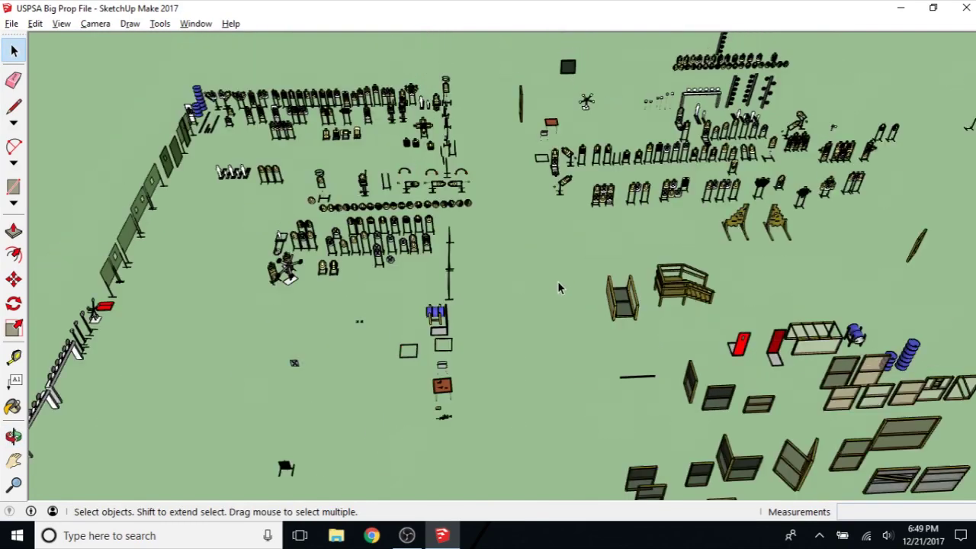